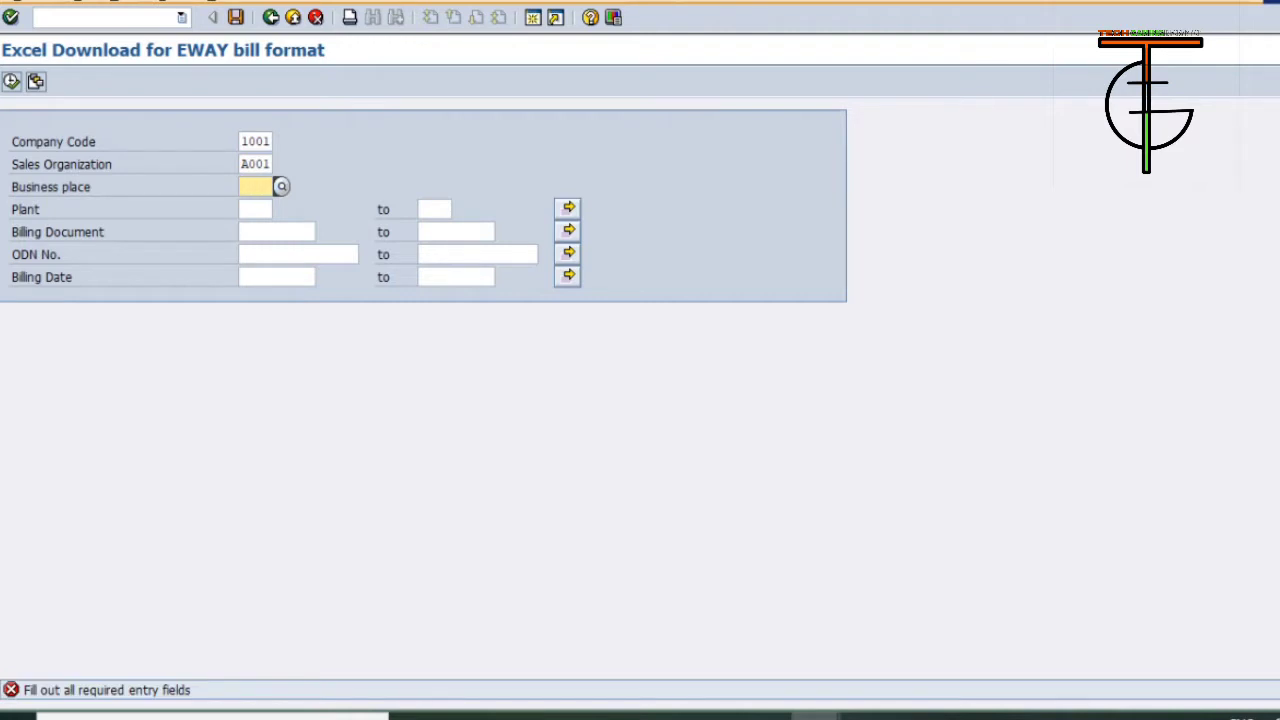
Enter UP01 as the business place and go to the Plant field.
text(UP01)
key(Return)
click(255, 209)
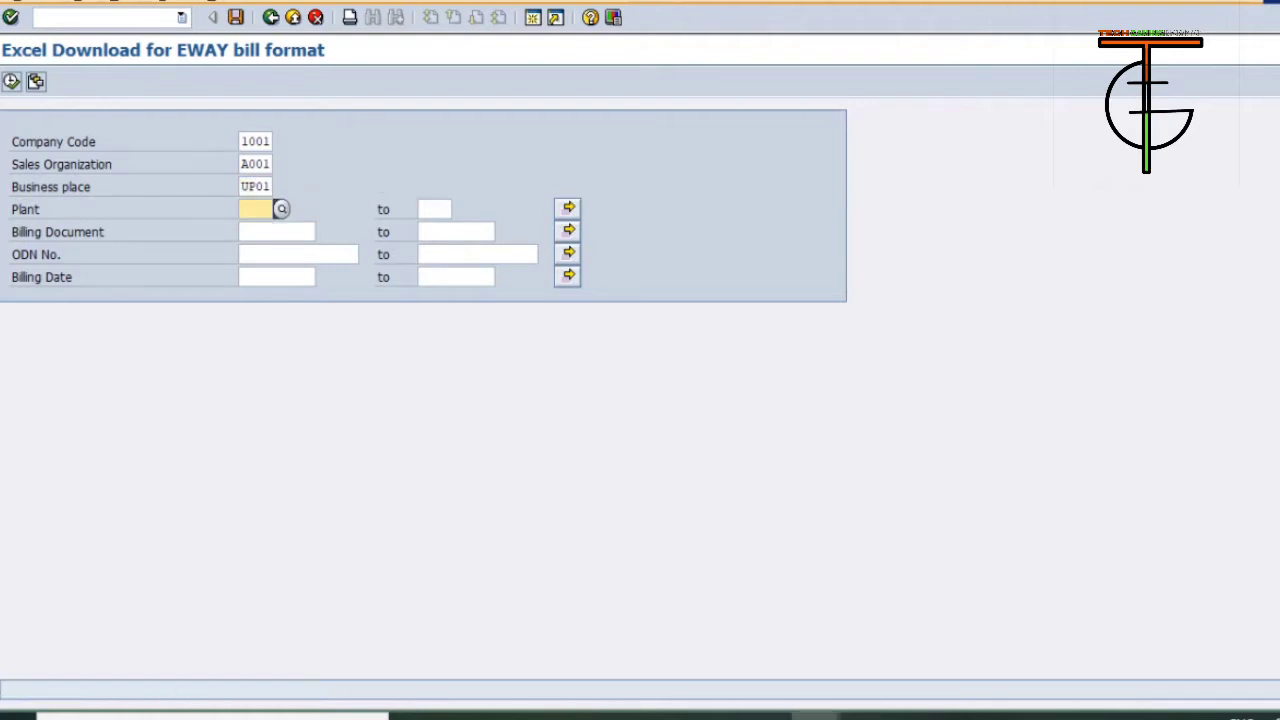
Load the saved selection variant created by GHZCFAMGR to fill in the plant selection.
key(shift+F5)
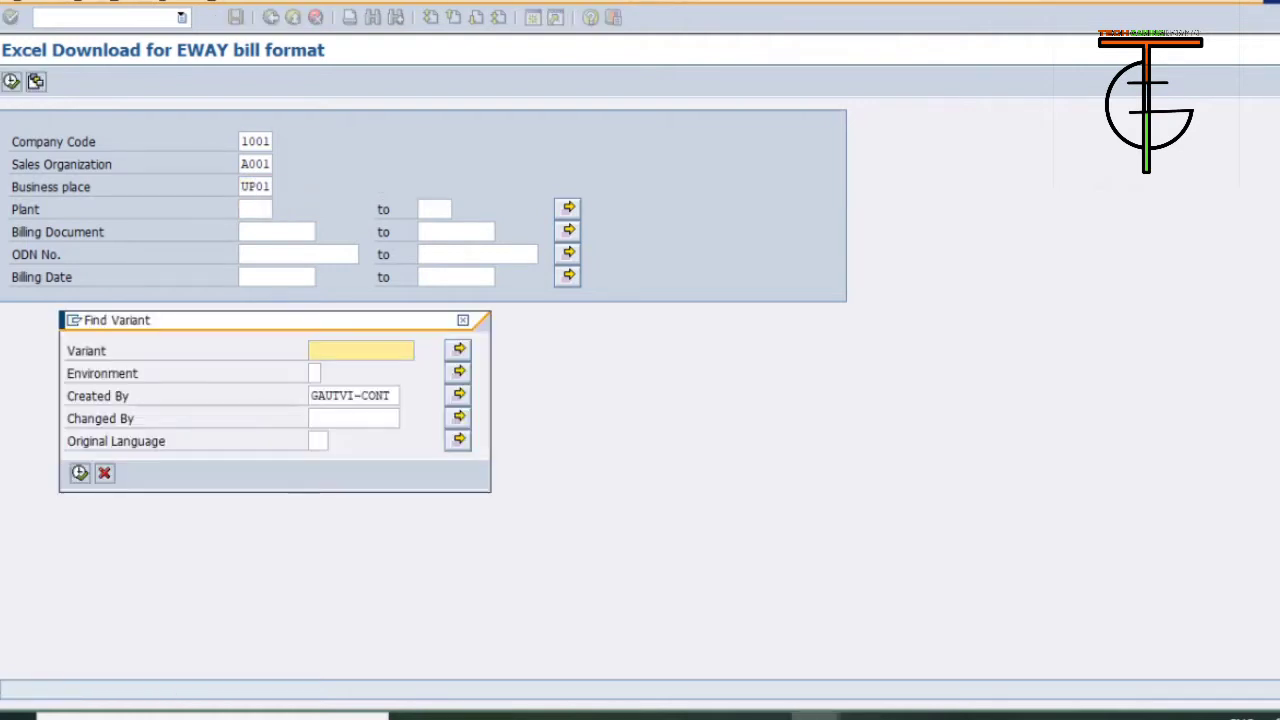
key(Tab)
key(Tab)
key(Down)
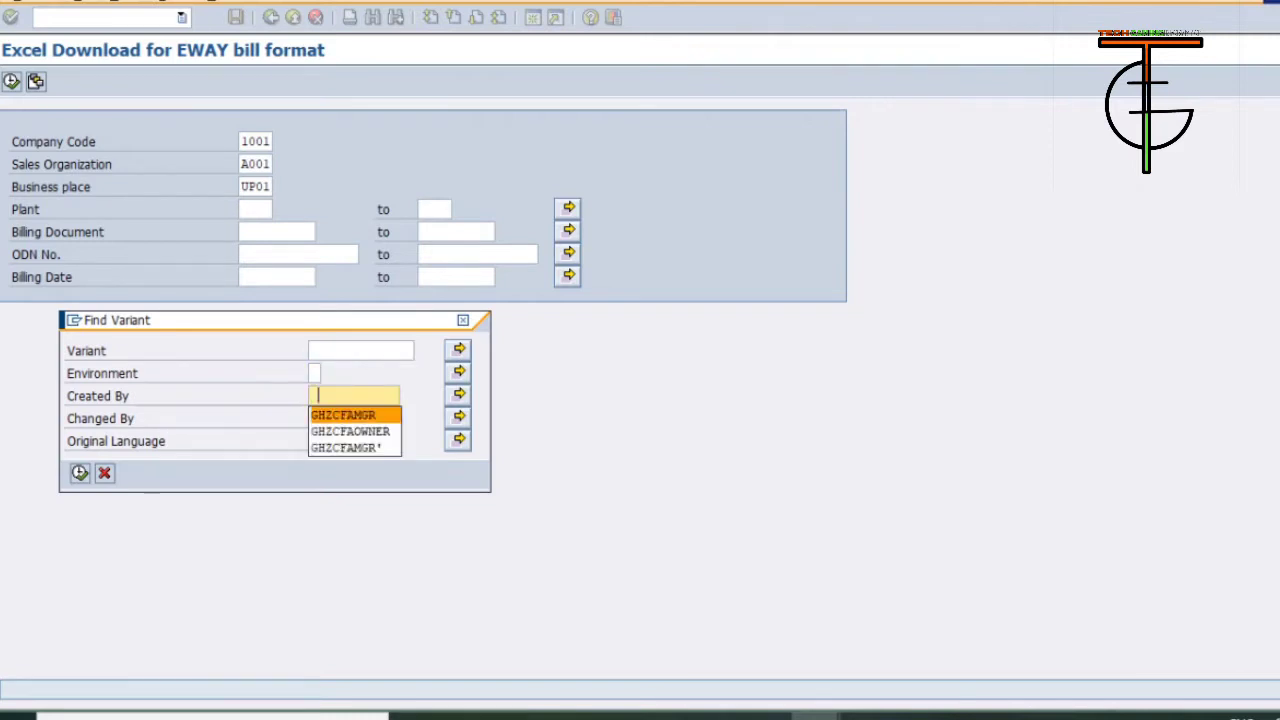
key(Return)
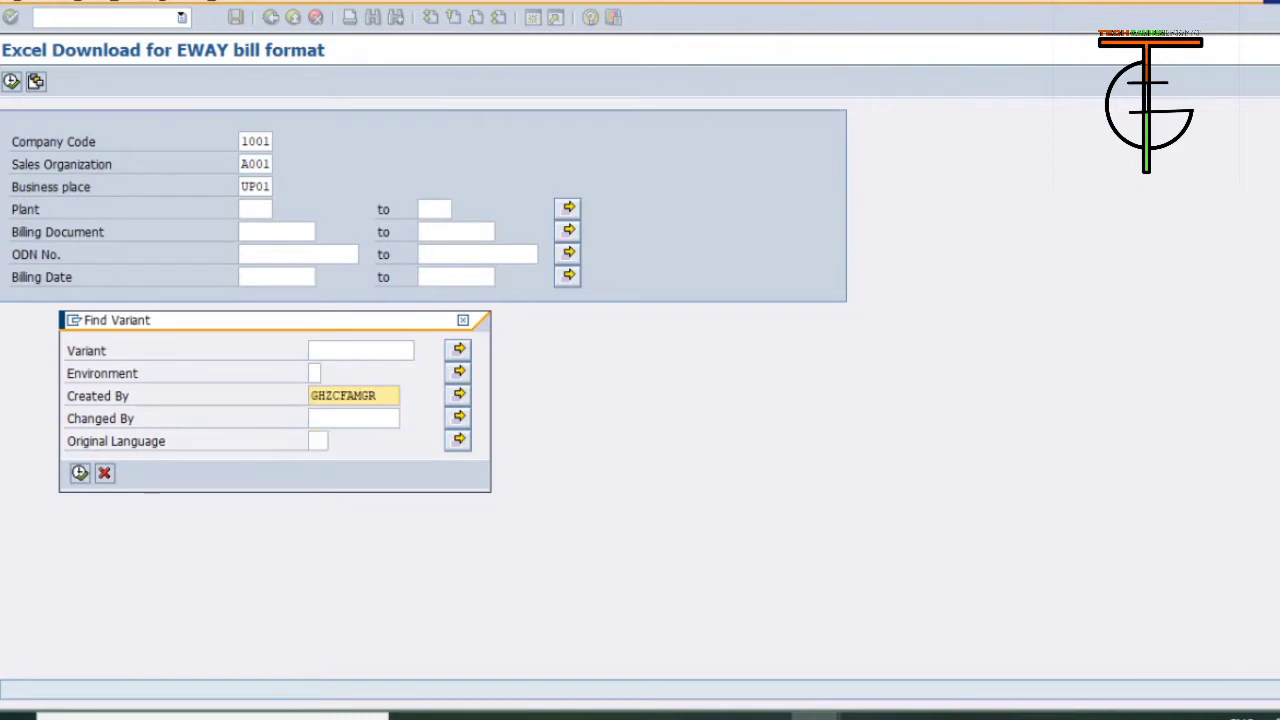
key(F8)
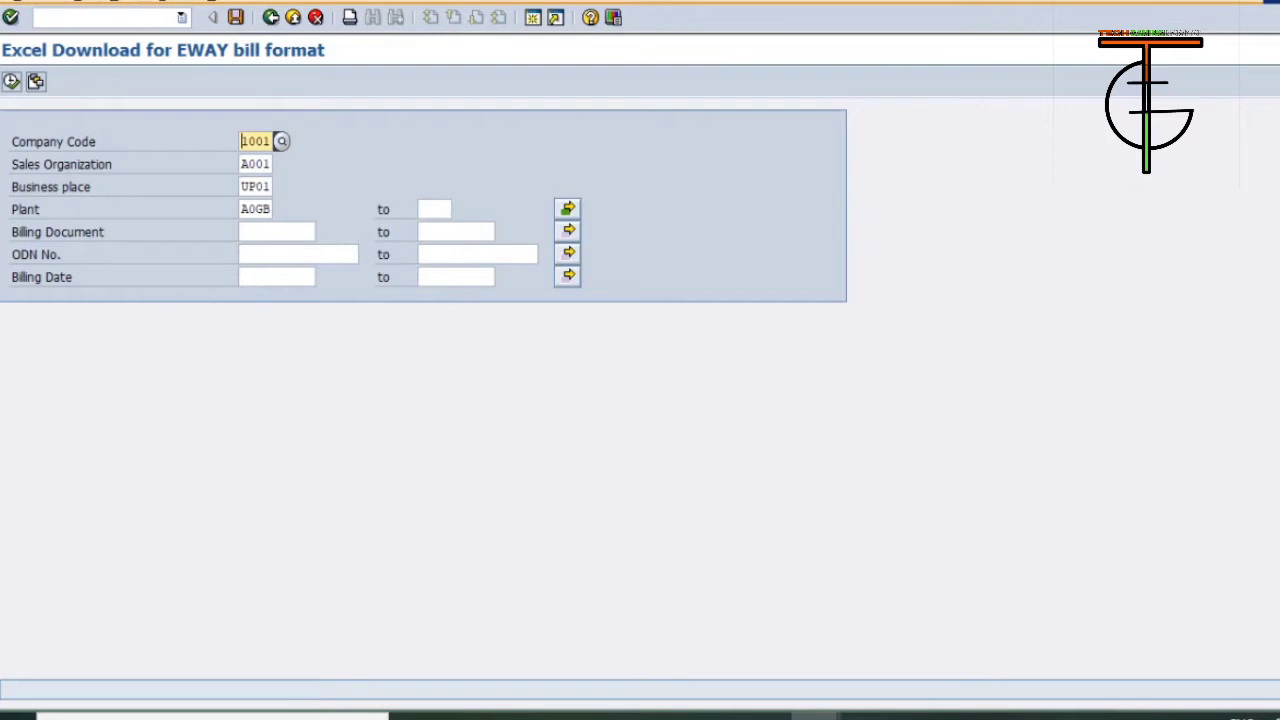
Examine the single values in the multiple selection for Plant and accept them.
key(Tab)
key(Tab)
key(Tab)
key(Right)
key(Right)
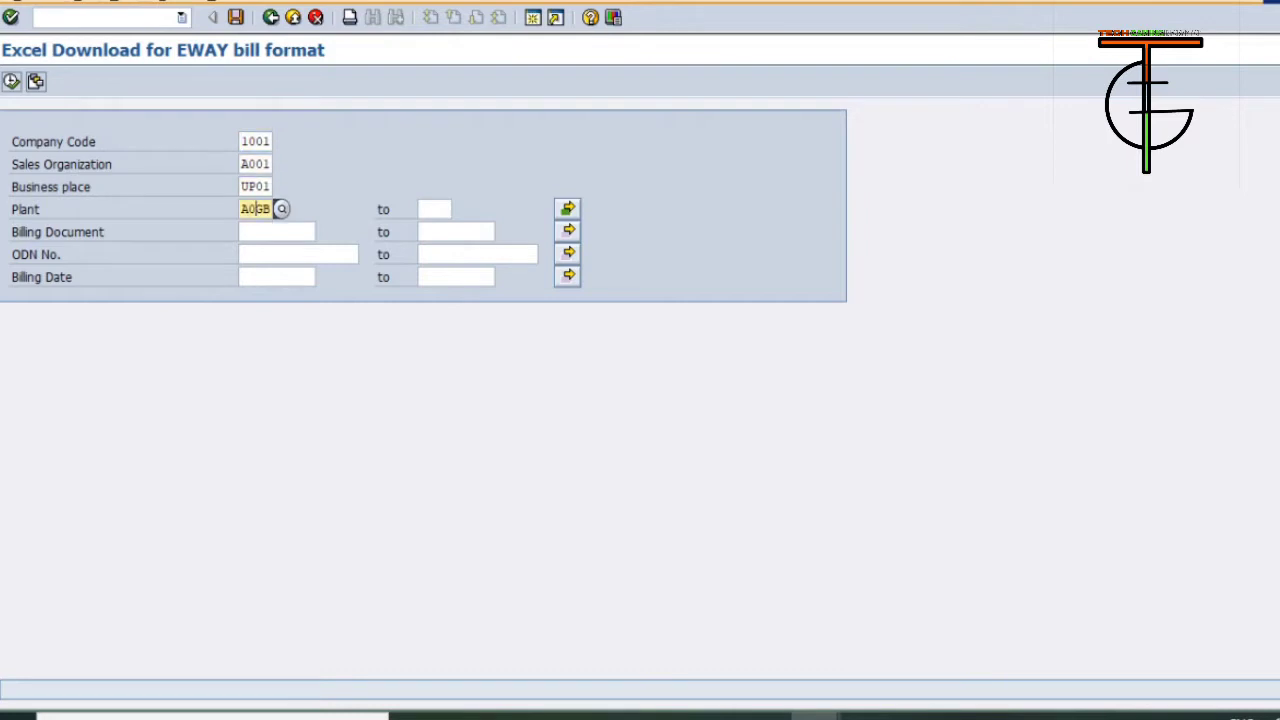
key(Tab)
key(Tab)
key(Return)
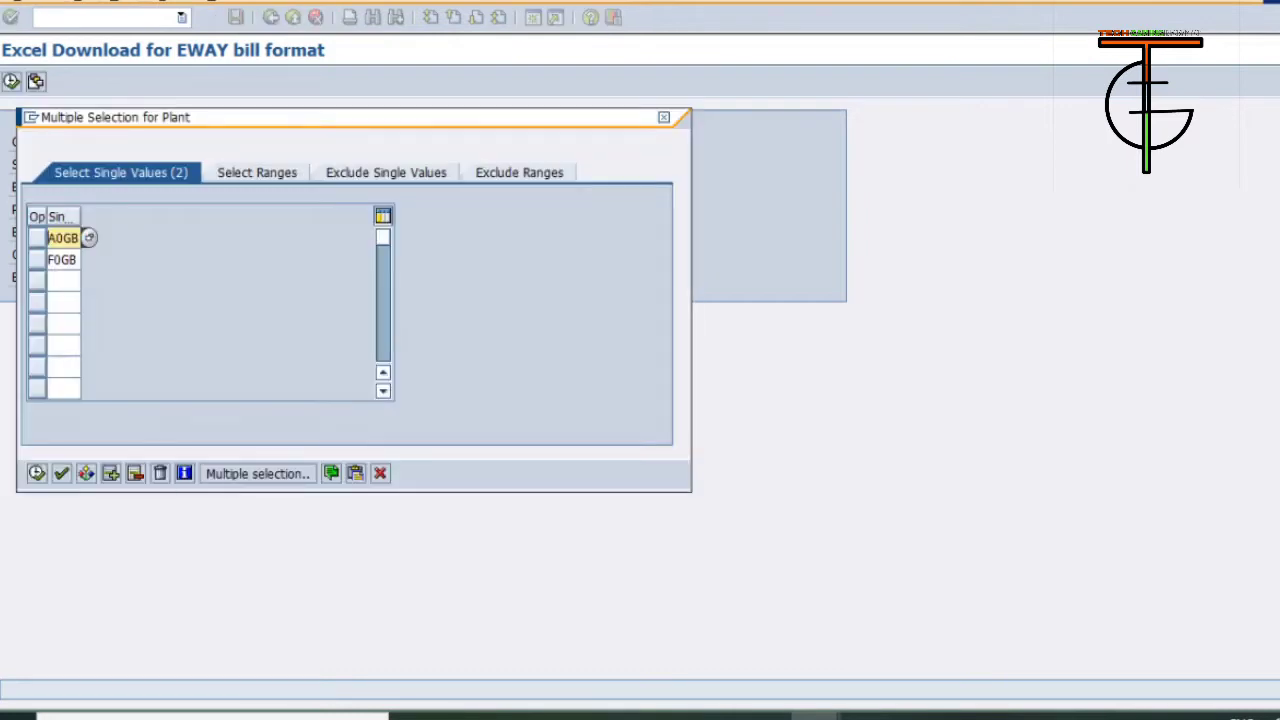
key(F8)
Paste the billing numbers copied from the APR EWAY BILL workbook into the multiple selection for Billing Document and accept them.
key(Down)
key(alt+Tab)
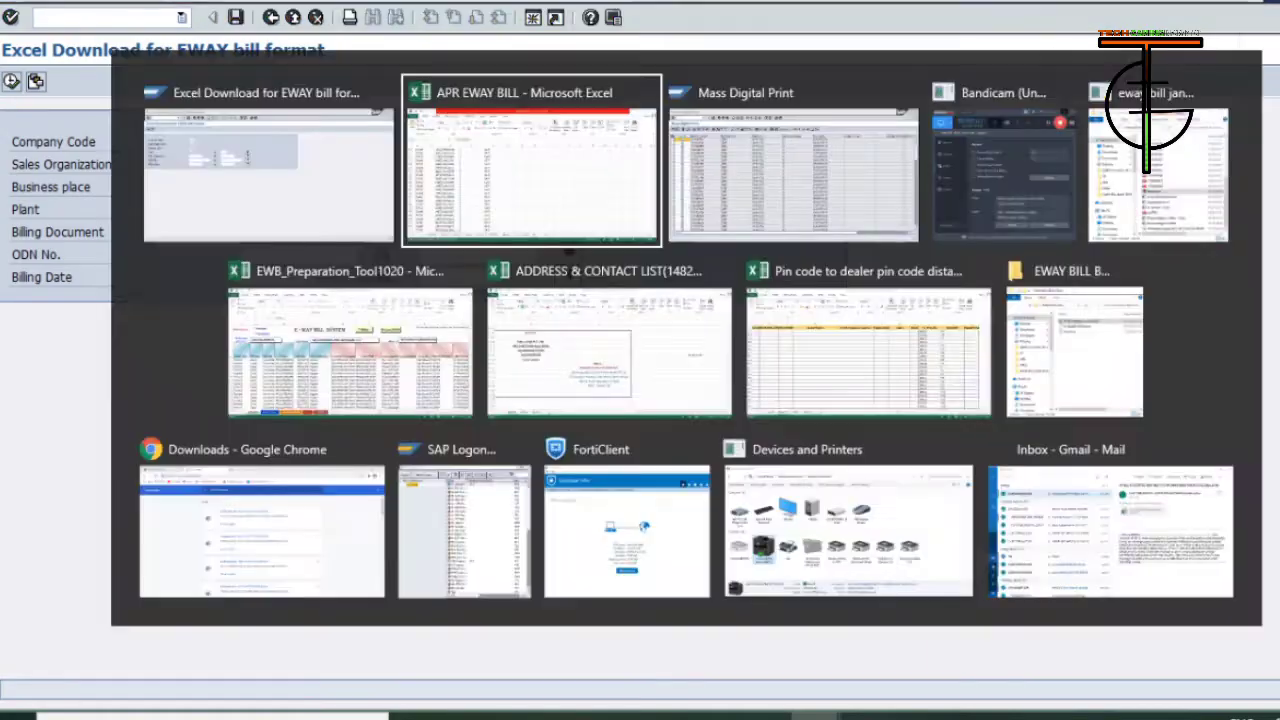
key(alt+Tab)
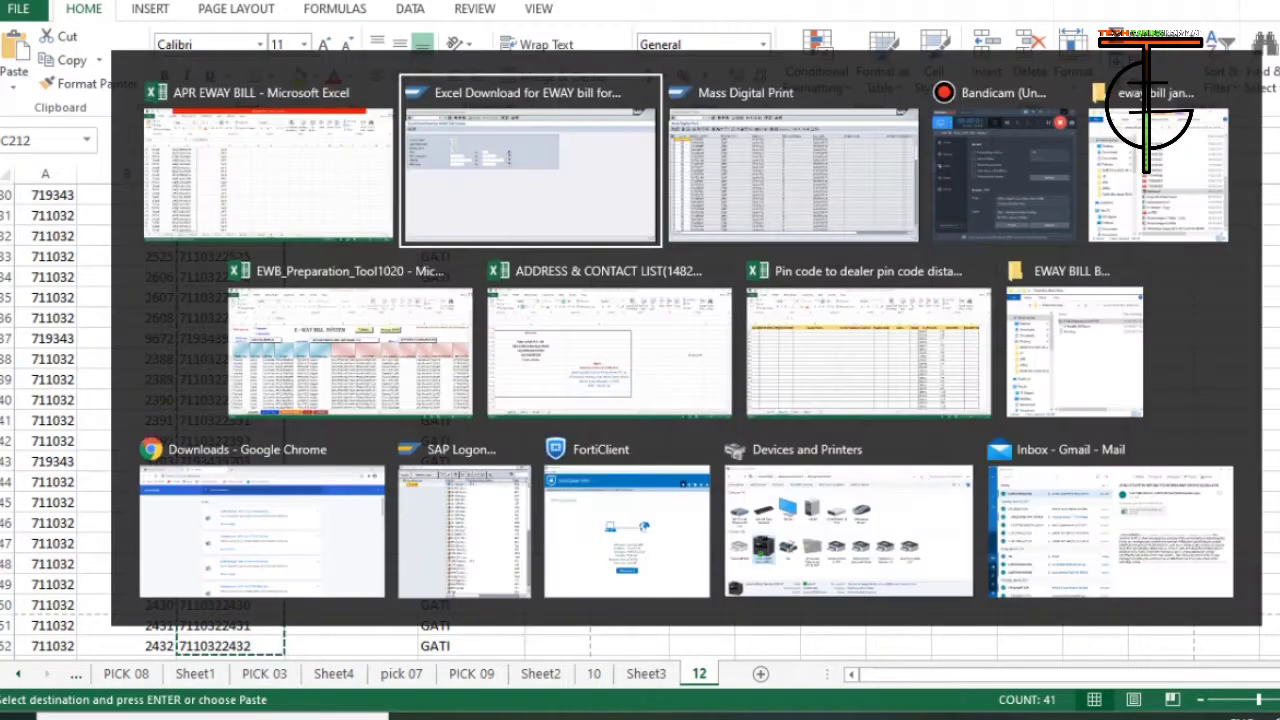
key(Tab)
key(Return)
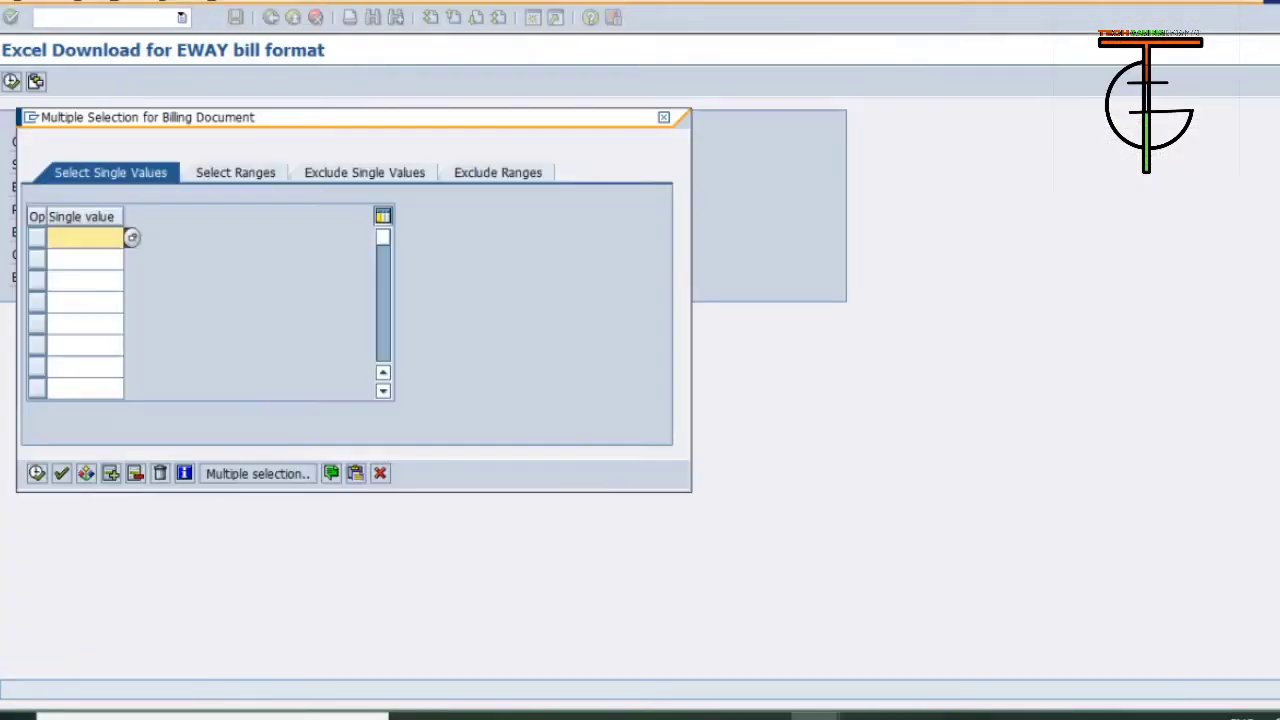
key(shift+F12)
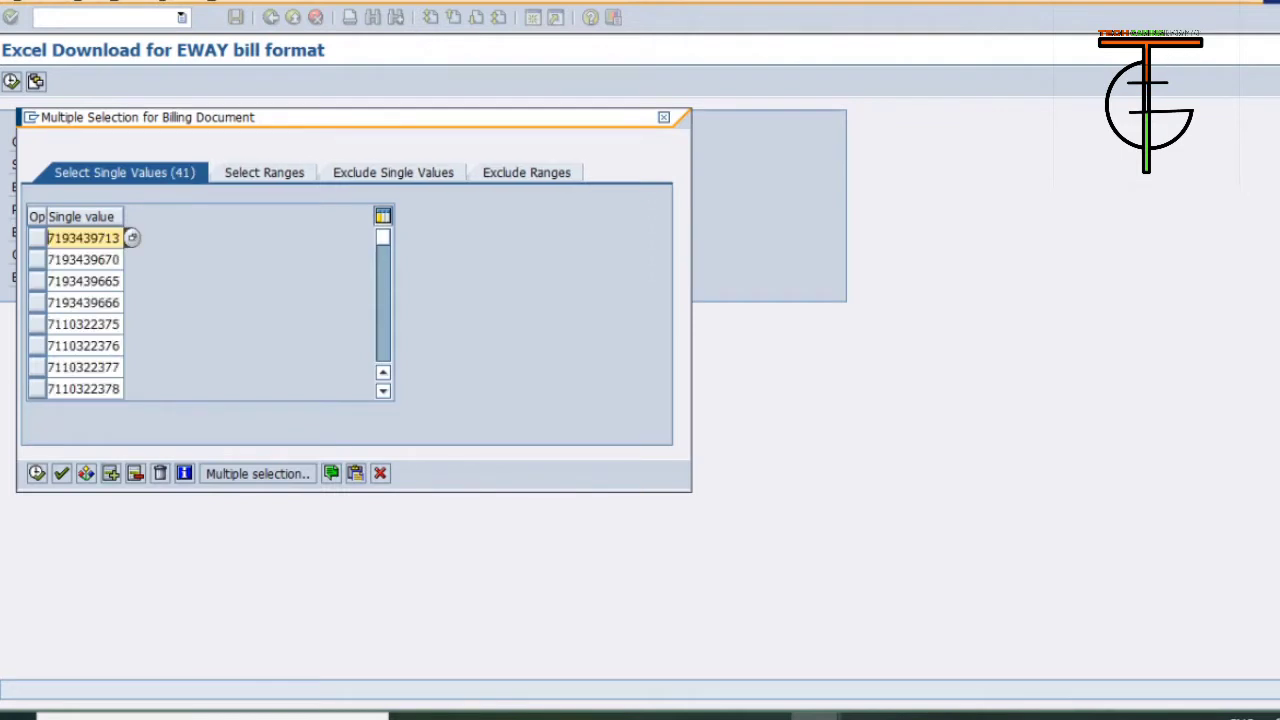
key(F8)
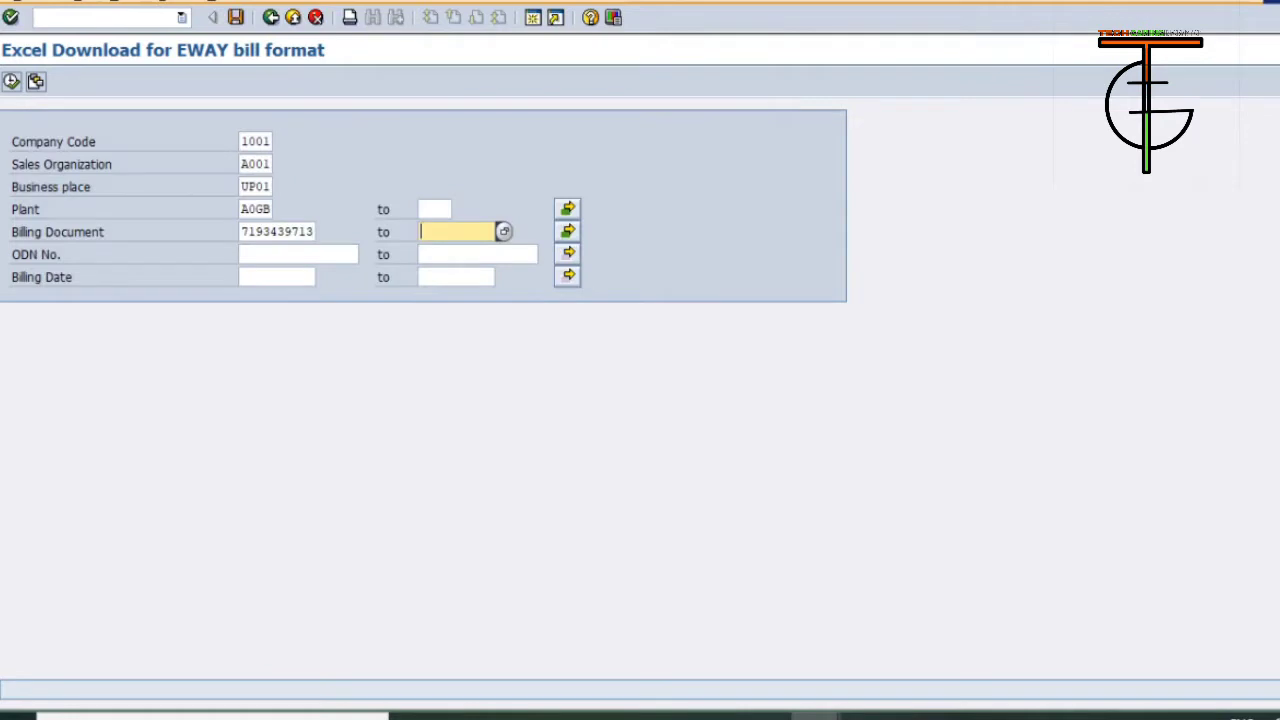
Recheck the billing document selection list and execute the e-way bill report.
key(Tab)
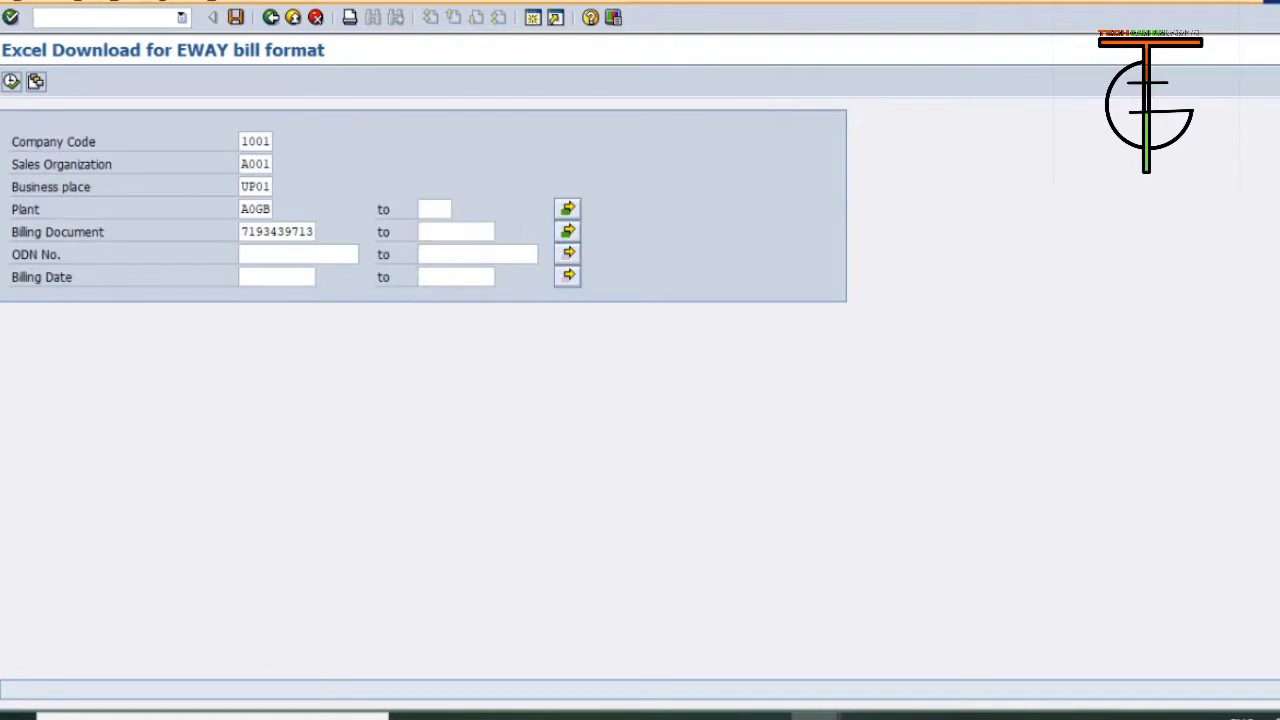
key(Return)
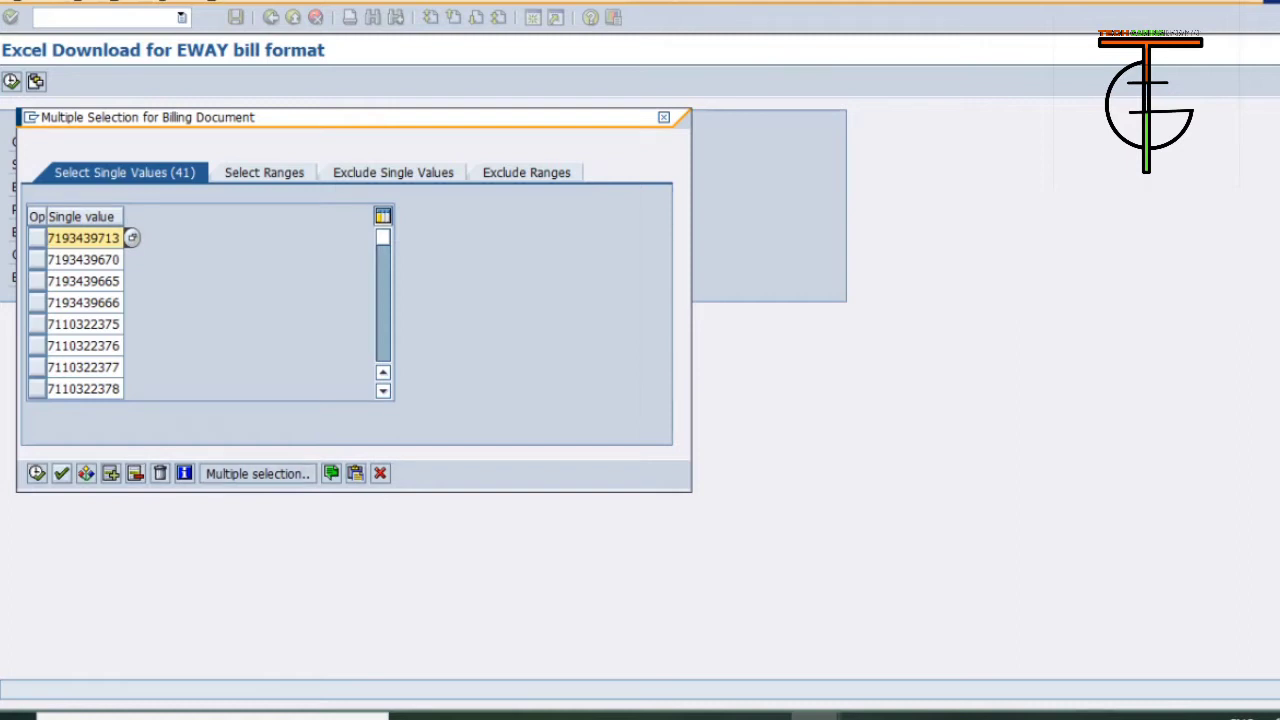
click(37, 473)
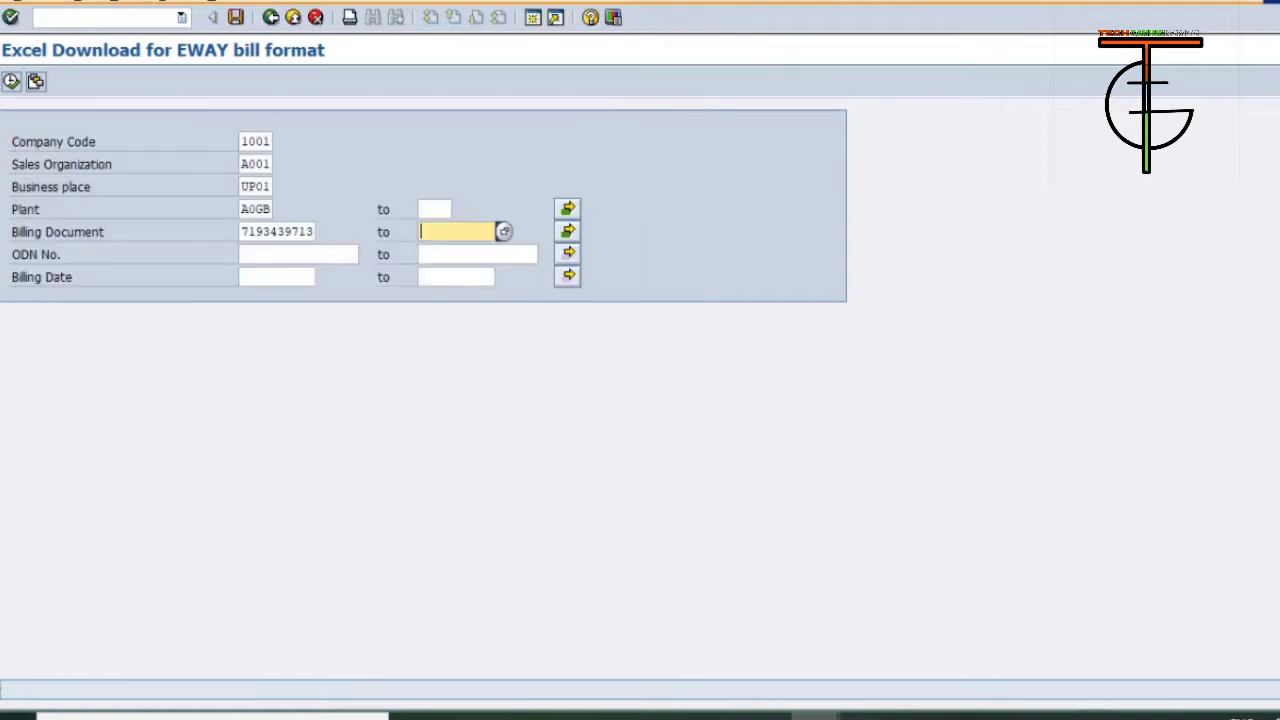
click(11, 82)
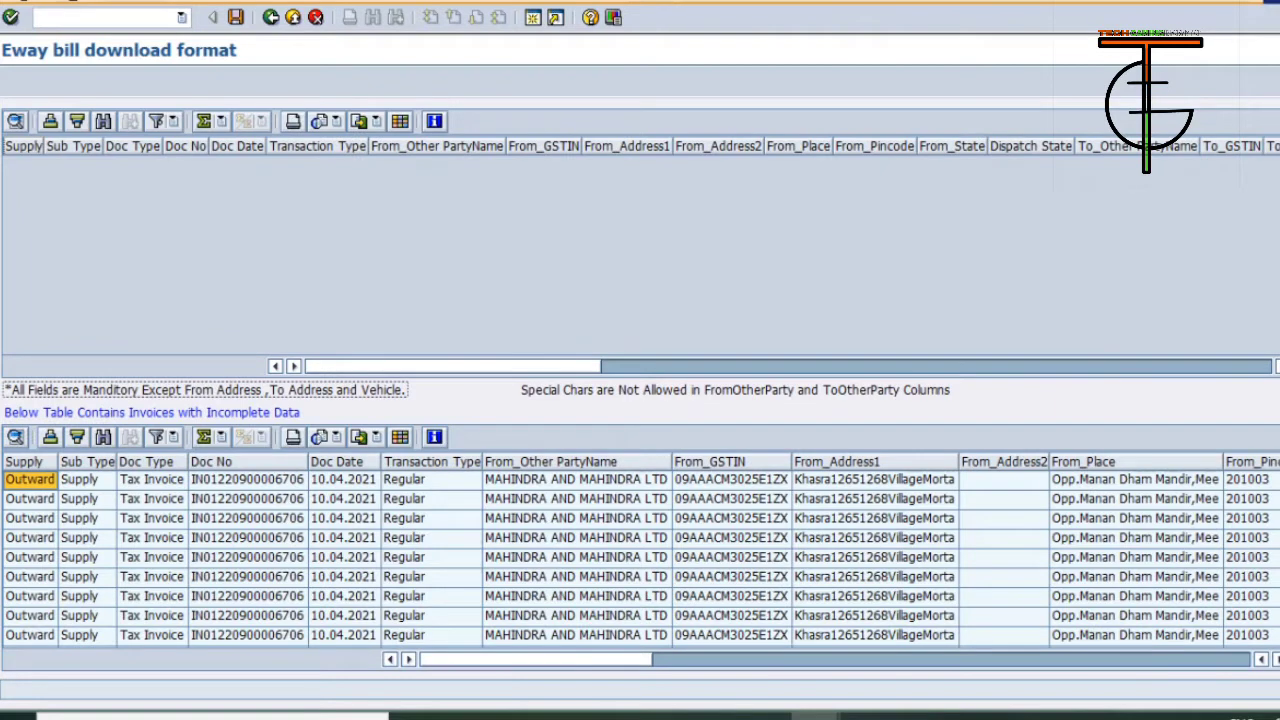
Export the incomplete-data invoice table in Excel Office Open XML format (XLSX) to the Desktop as GATI and allow the file access.
right_click(572, 577)
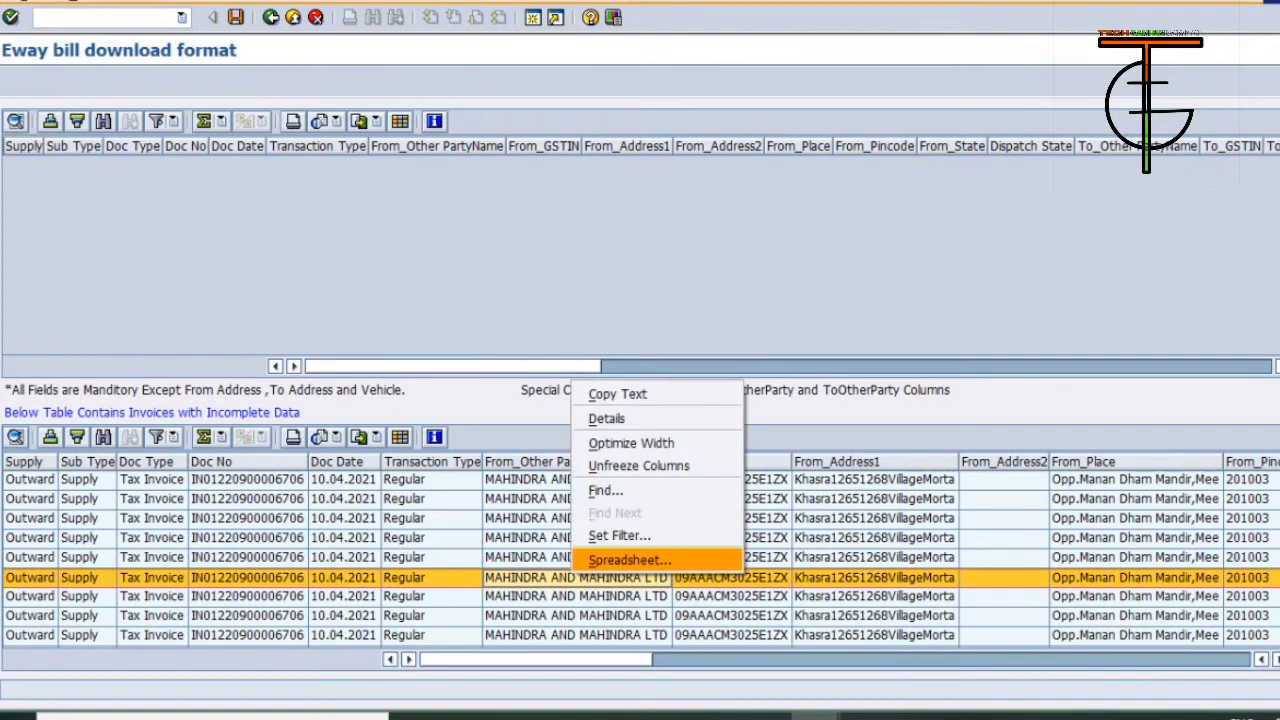
click(630, 560)
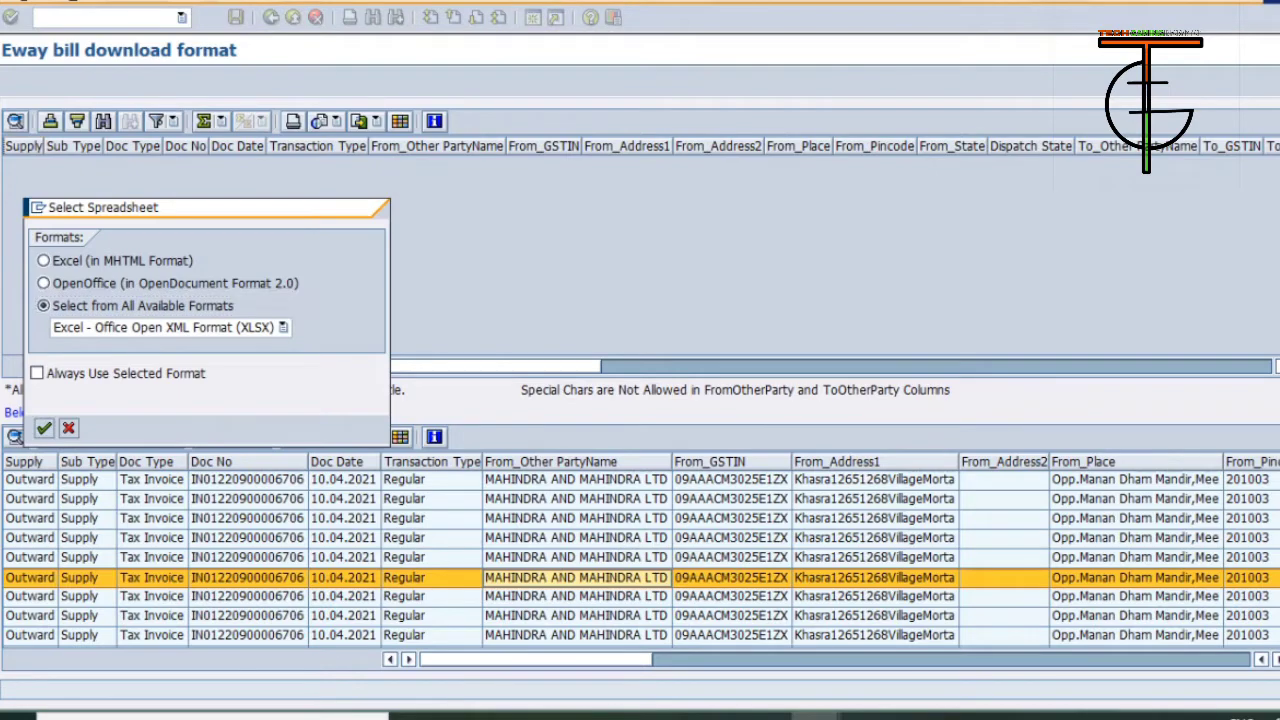
key(Return)
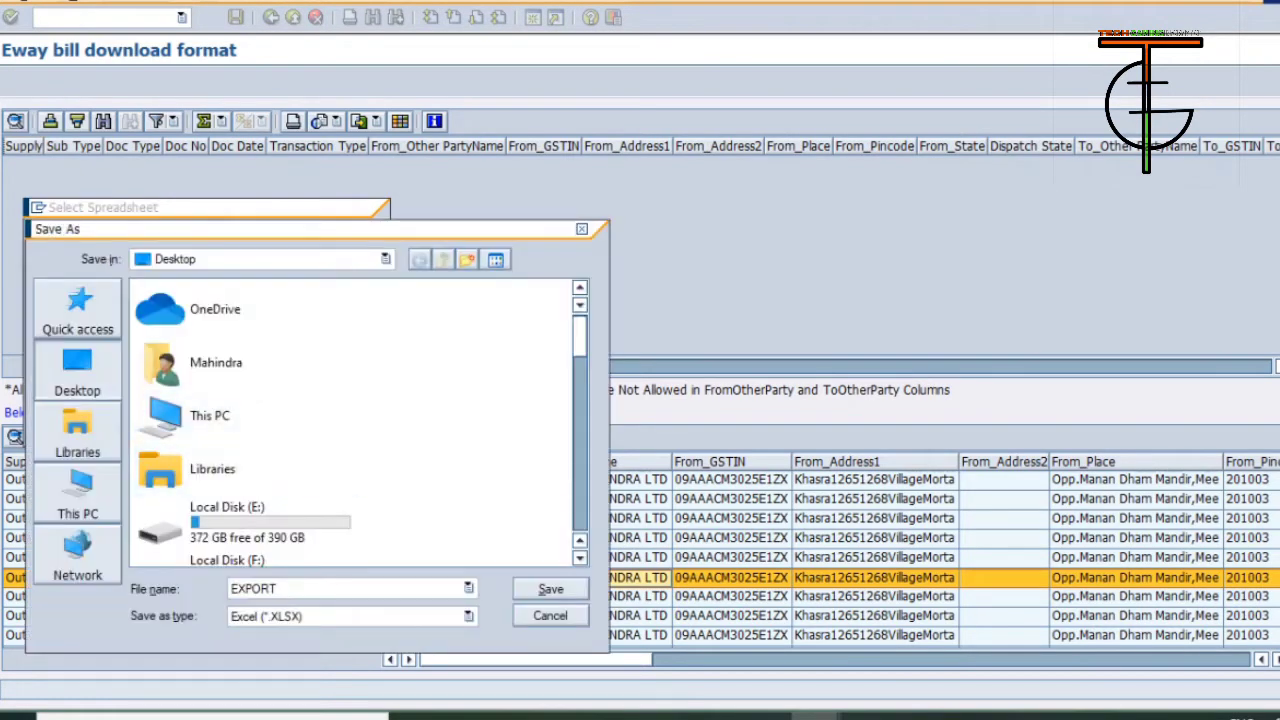
text(GATE)
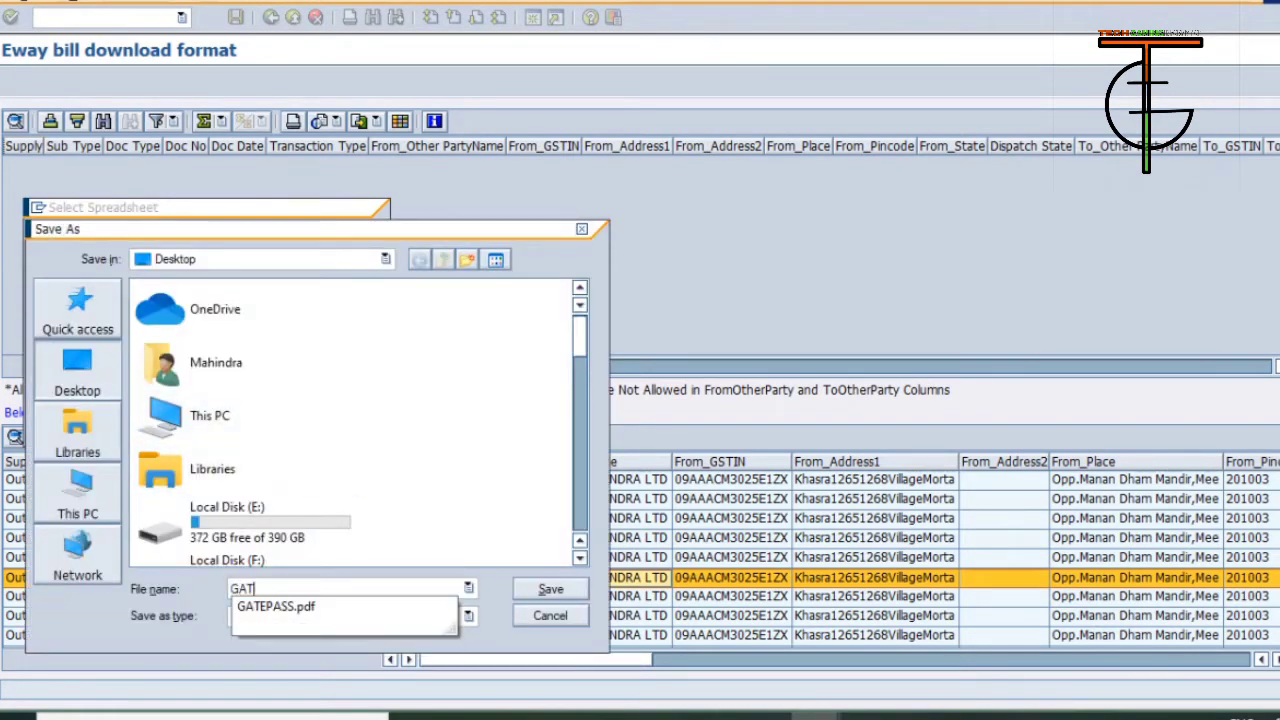
key(Return)
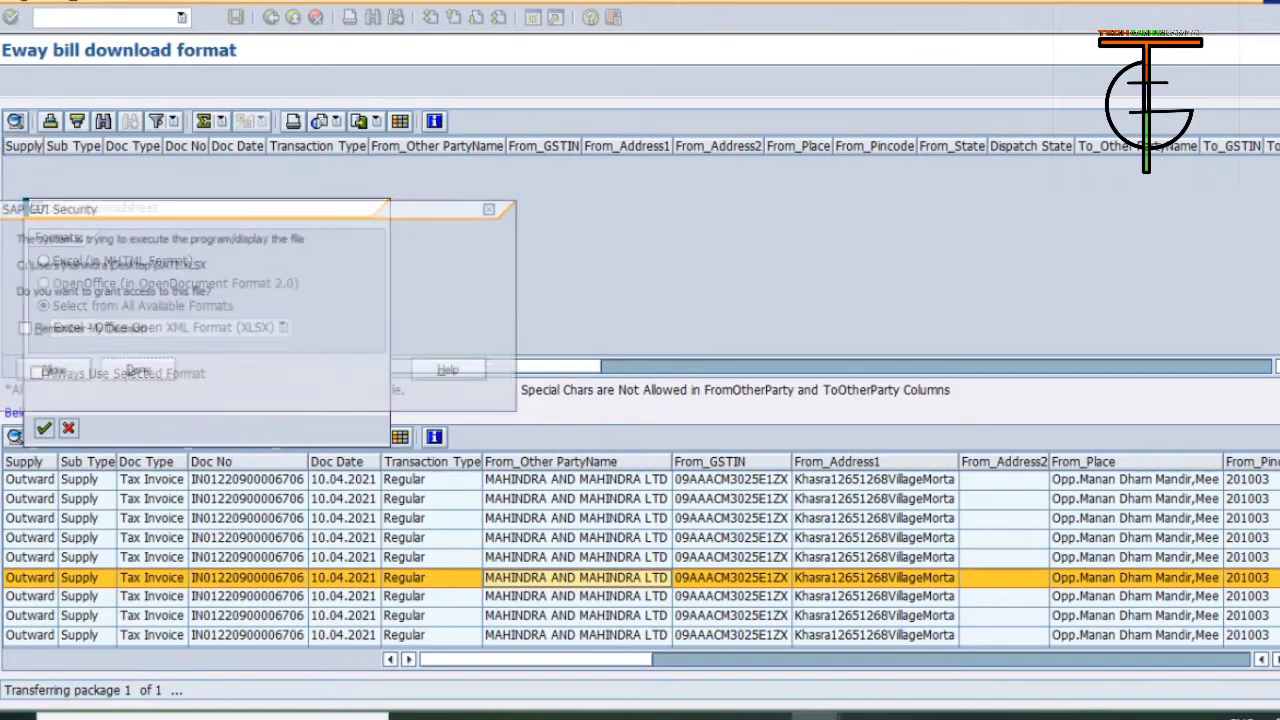
key(Return)
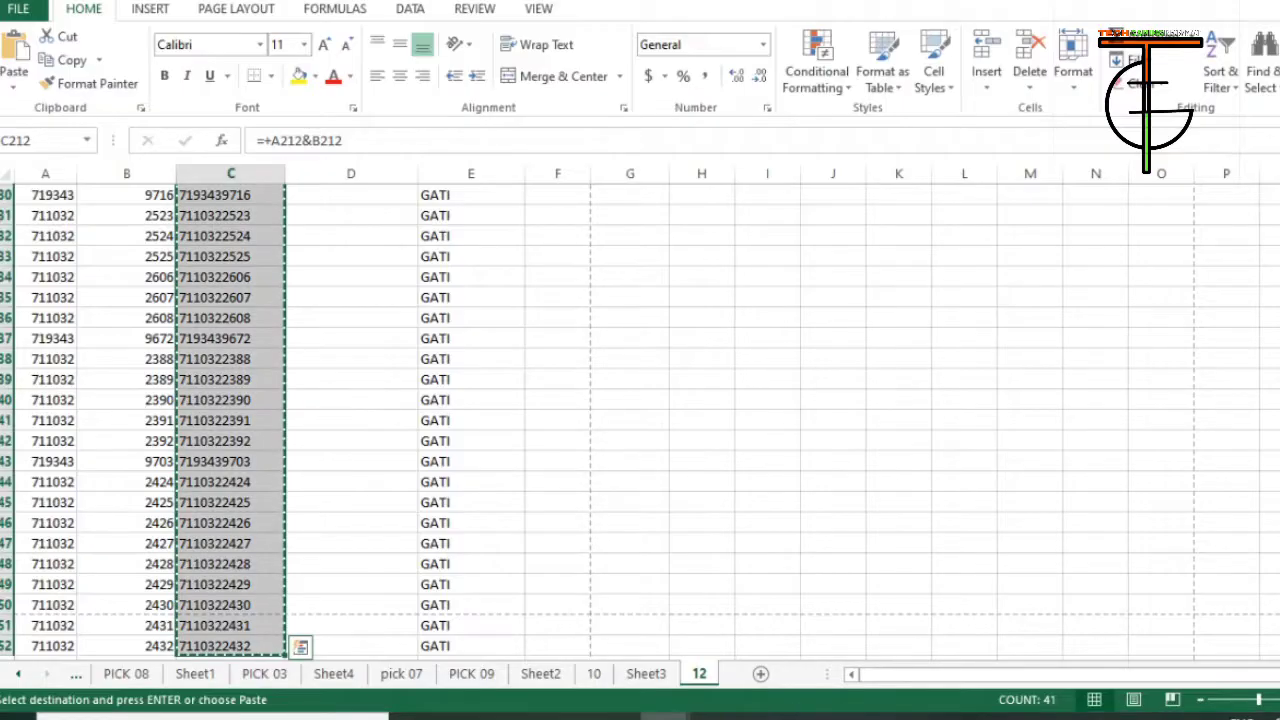
Switch to the exported GATI workbook in Excel and examine the invoice columns from Doc Date through To_Address1.
key(alt+Tab)
key(alt+Tab)
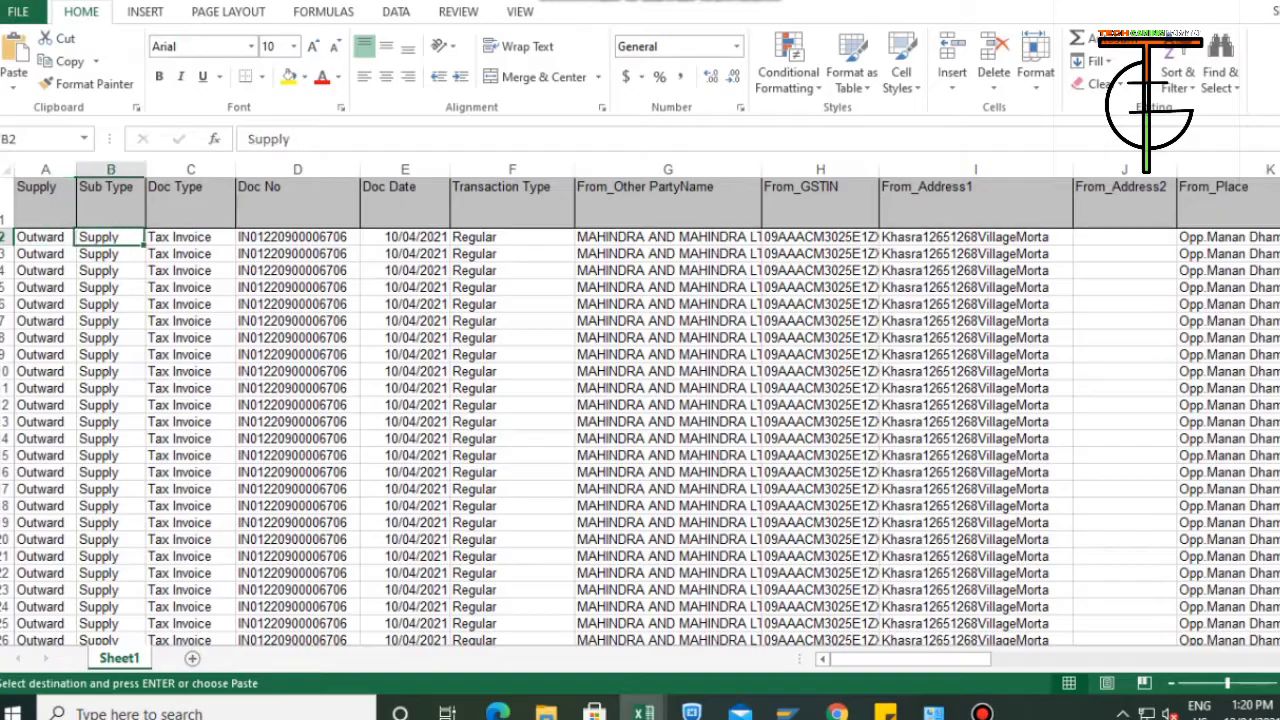
key(Right)
key(Right)
key(Right)
key(Down)
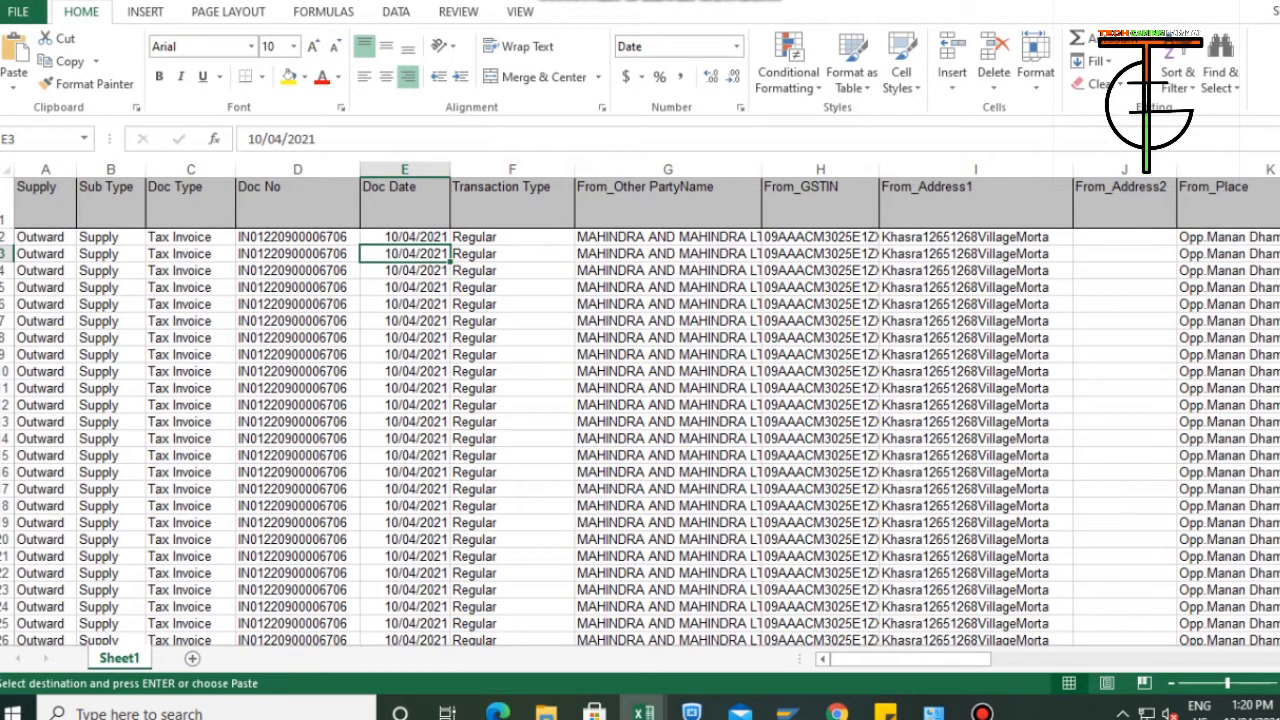
key(Up)
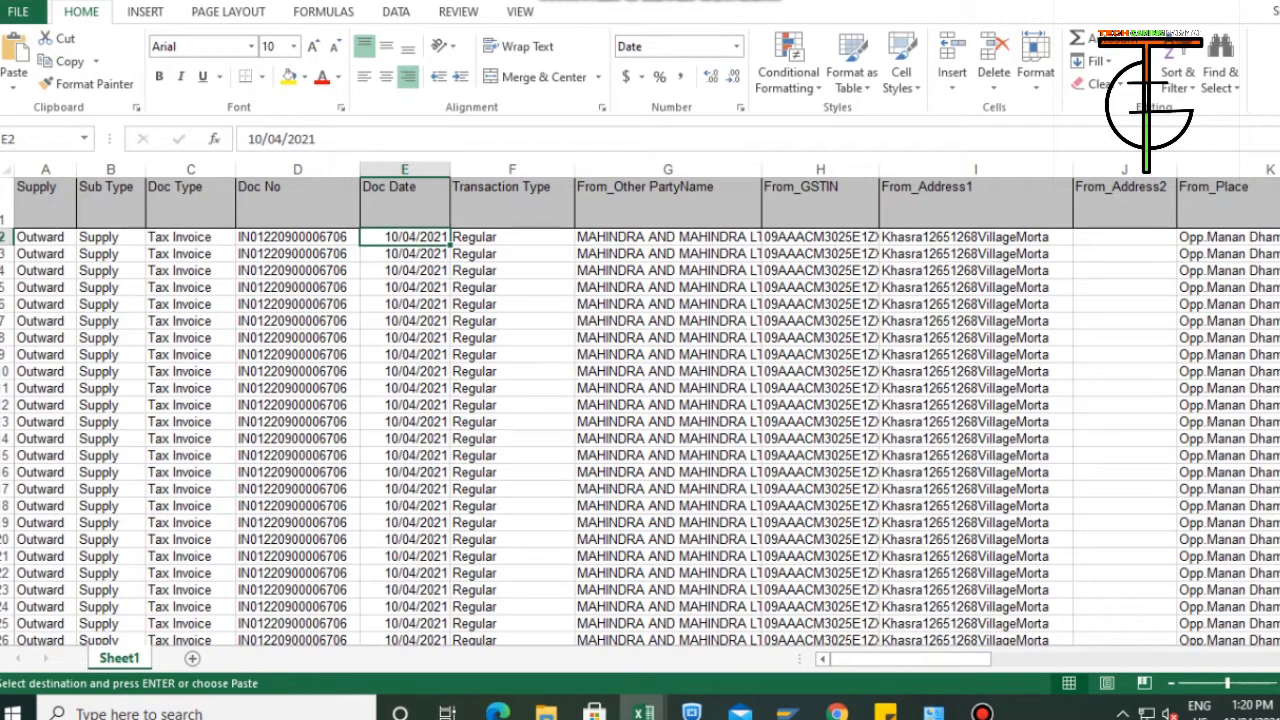
key(Right)
key(Right)
key(Right)
key(Right)
key(Right)
key(Right)
key(Right)
key(Right)
key(Right)
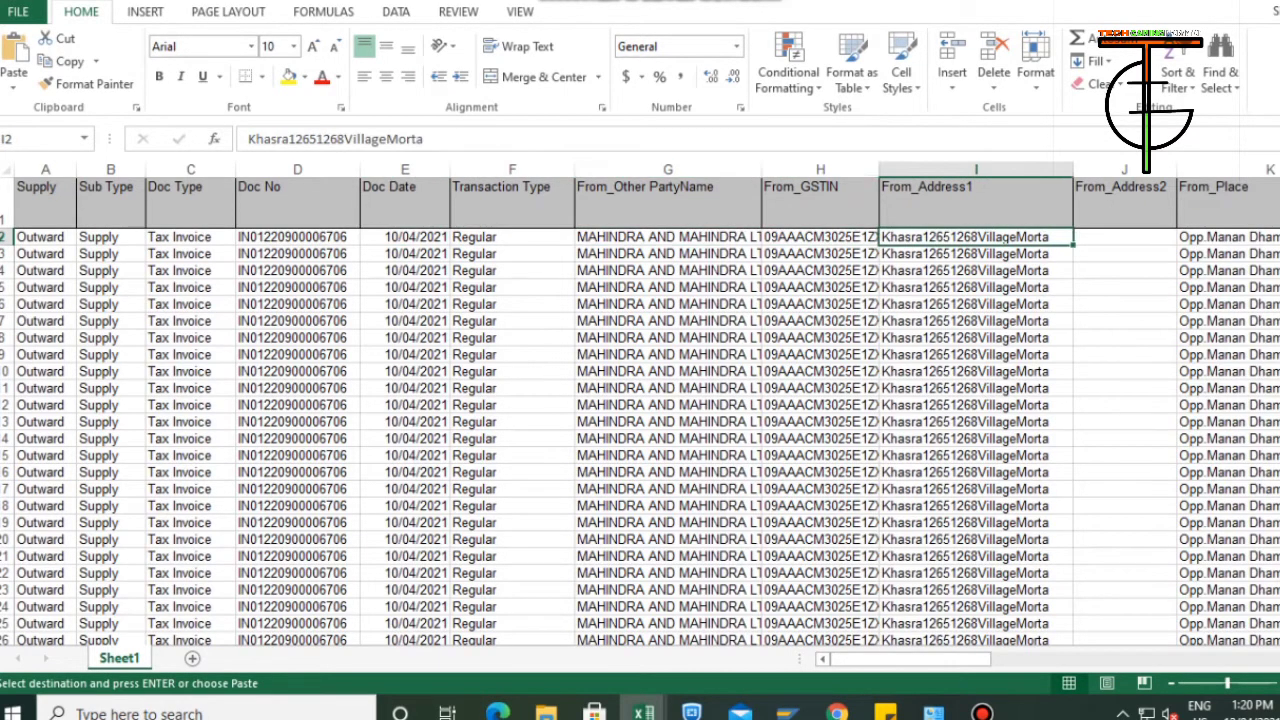
key(Left)
key(Left)
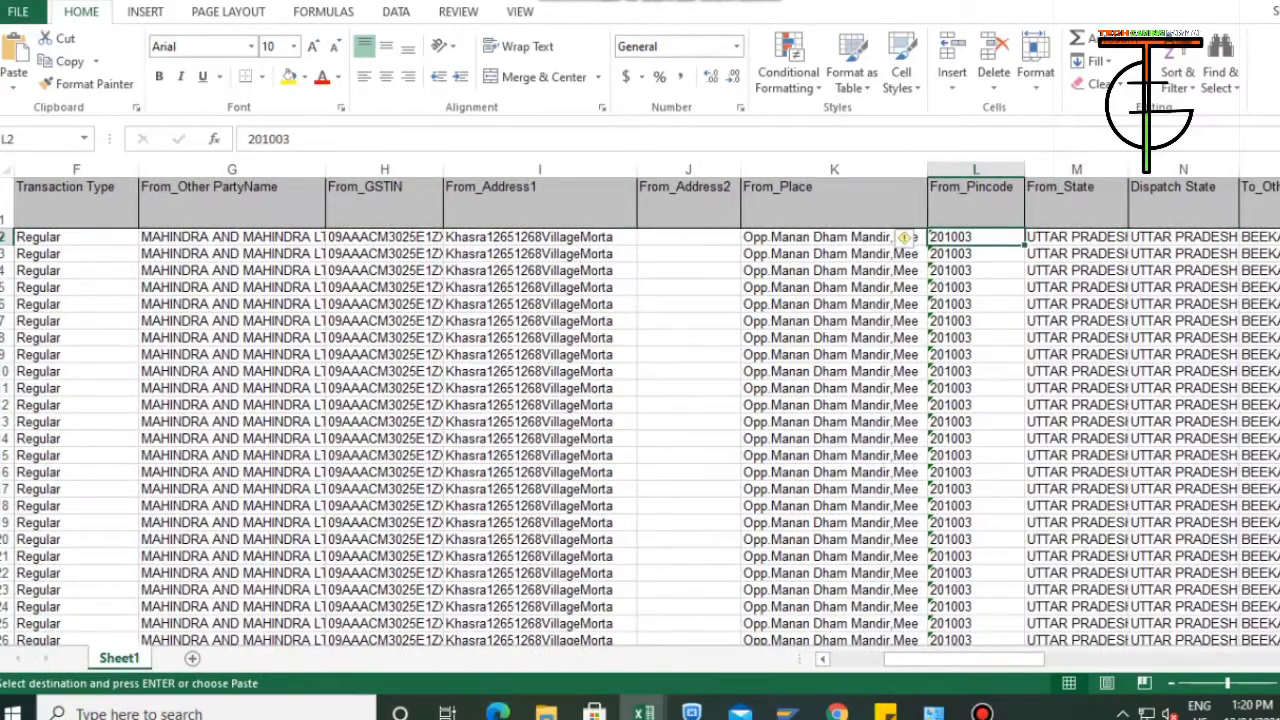
key(Right)
key(Right)
key(Right)
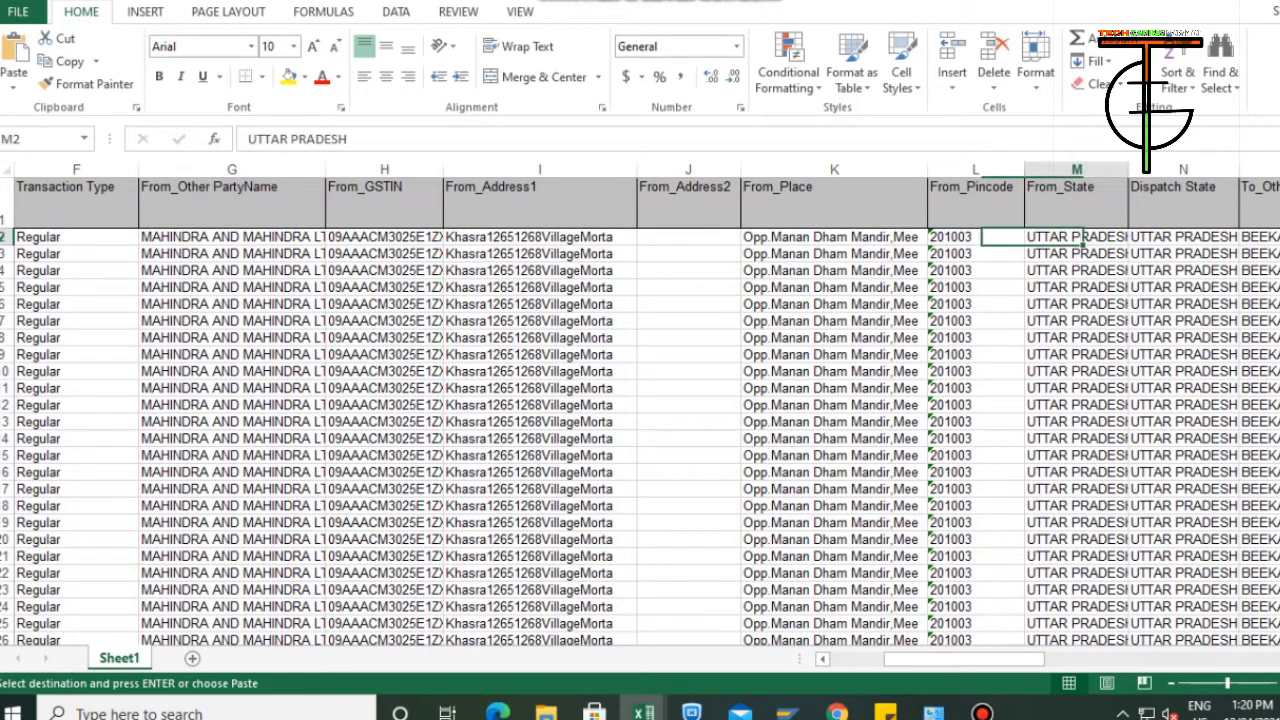
key(Right)
key(Right)
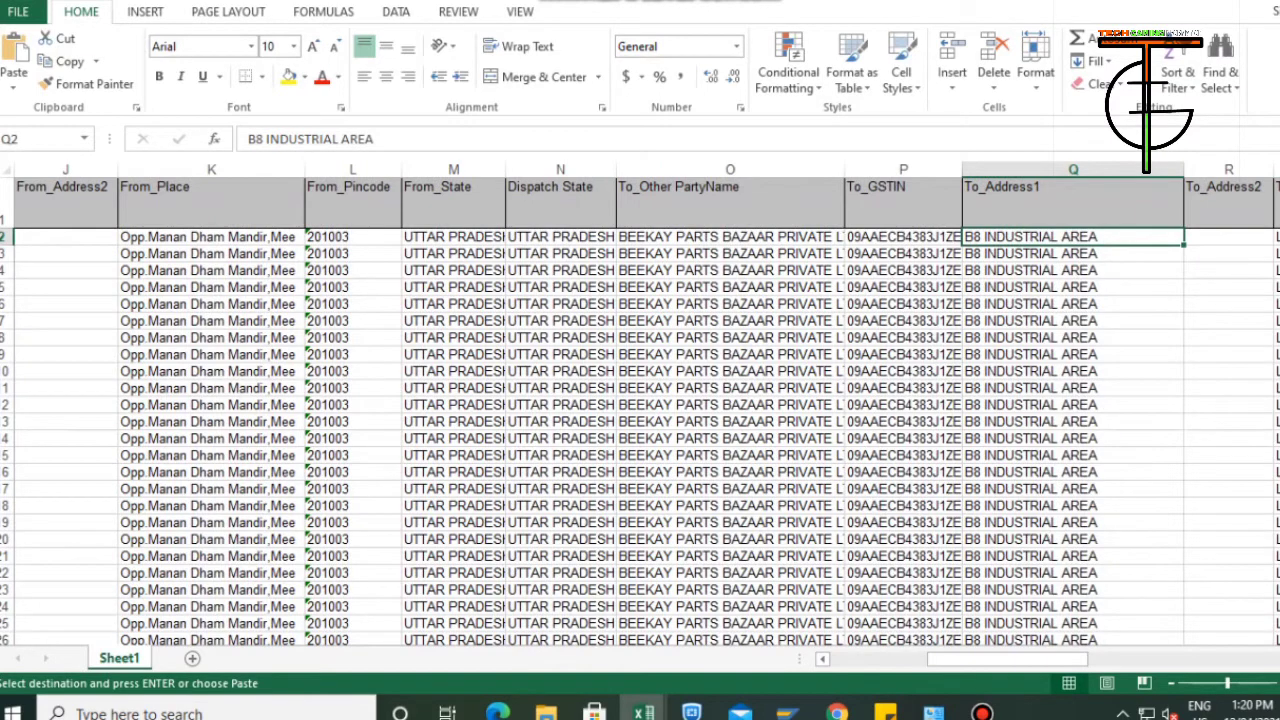
Convert the text values in the whole To_Pincode column to numbers.
key(Right)
key(Right)
key(Right)
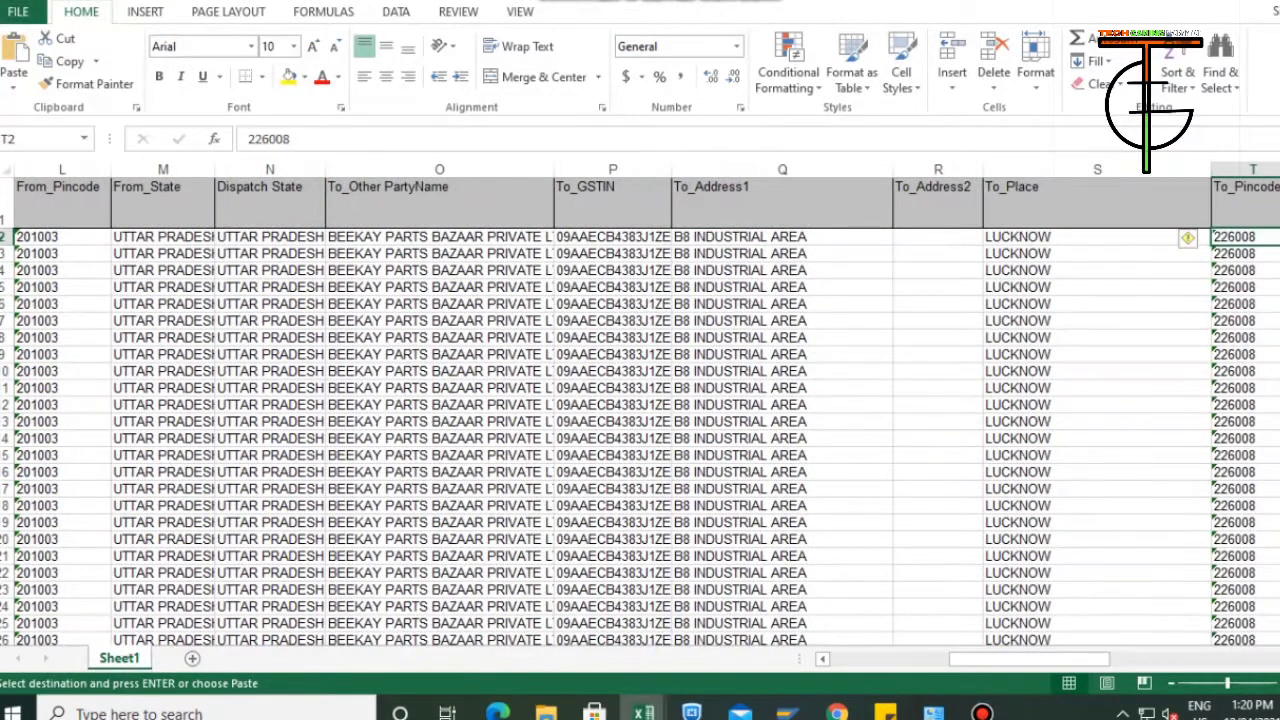
key(ctrl+space)
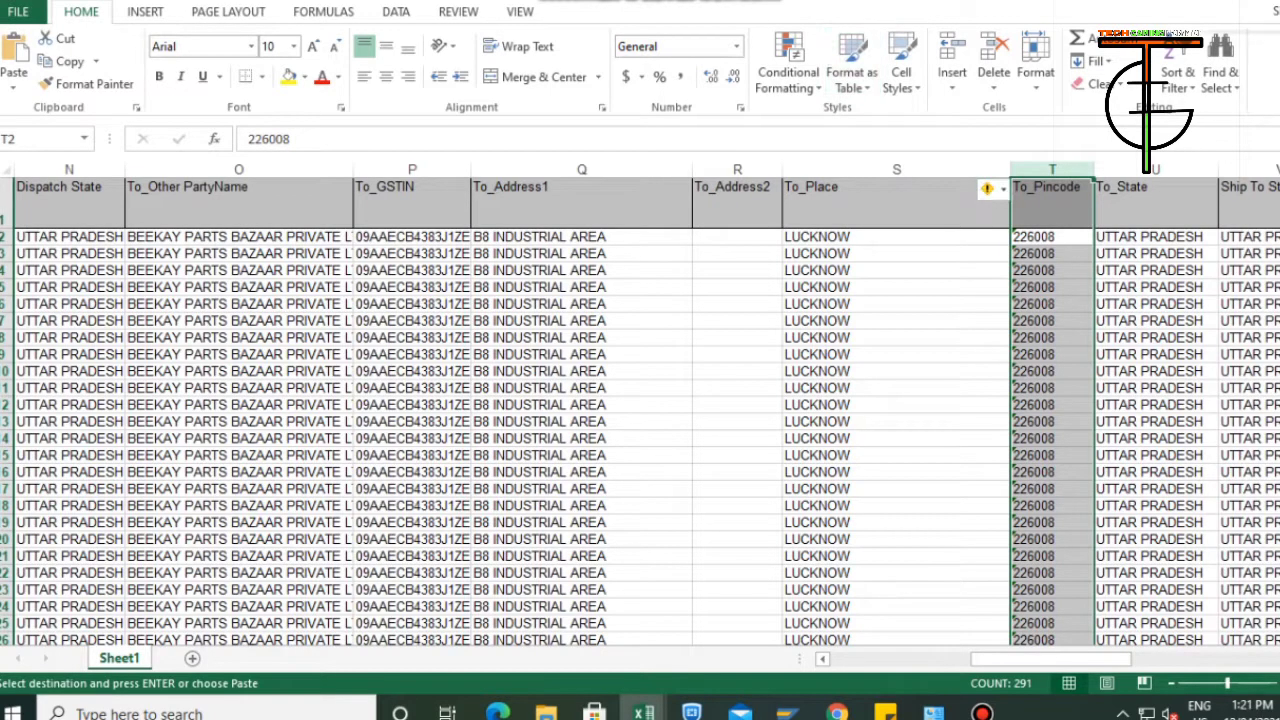
click(994, 189)
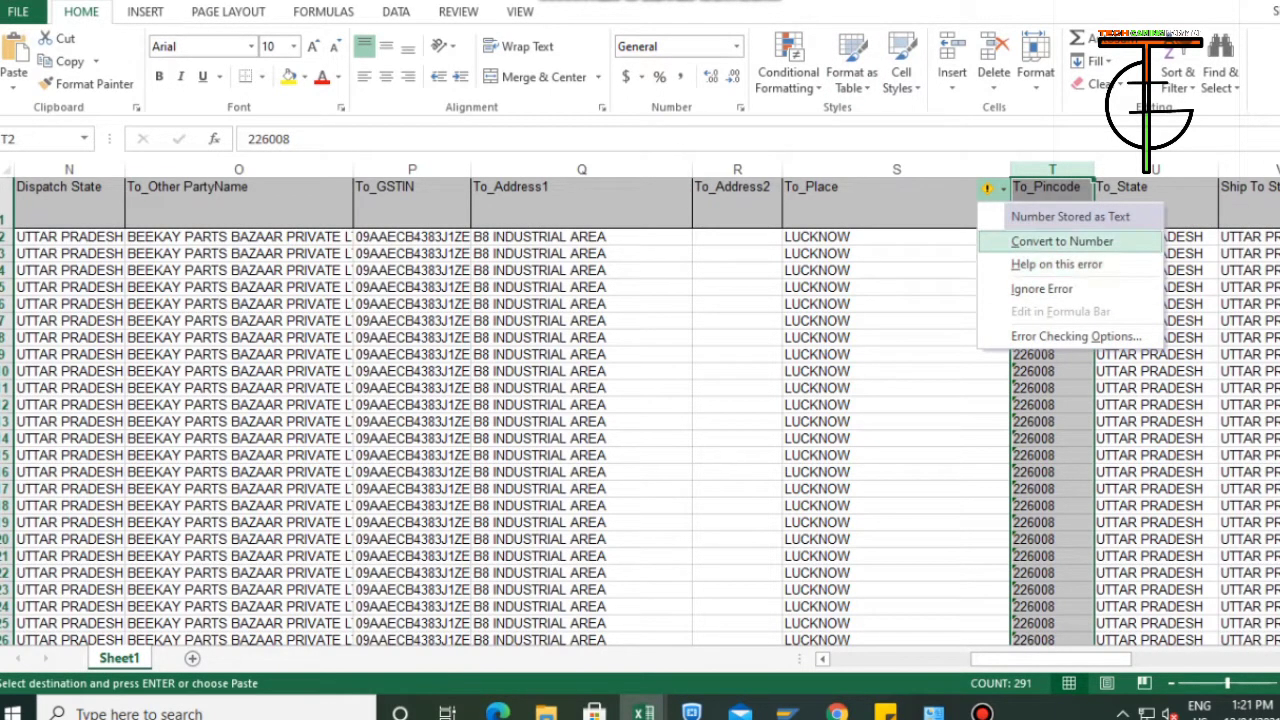
click(1062, 241)
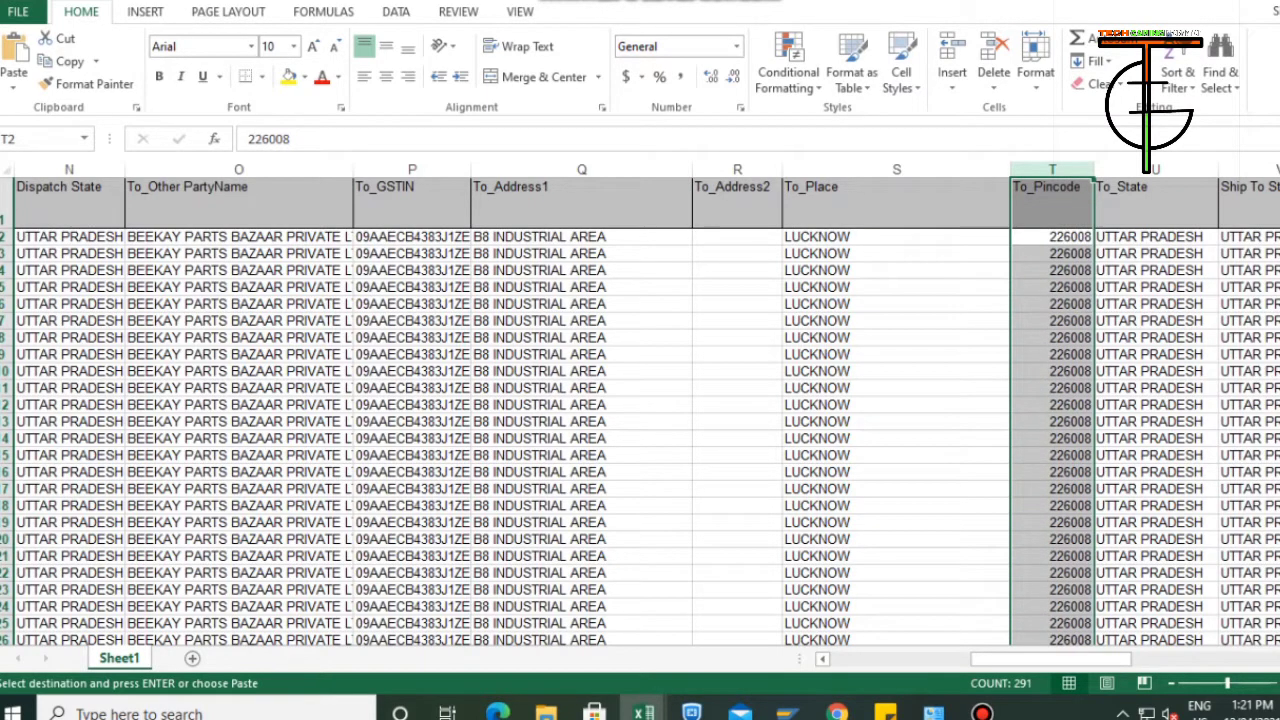
Replace the first data row's Unit value in cell Z2 with UNITS.
key(Right)
key(Right)
key(Right)
key(Right)
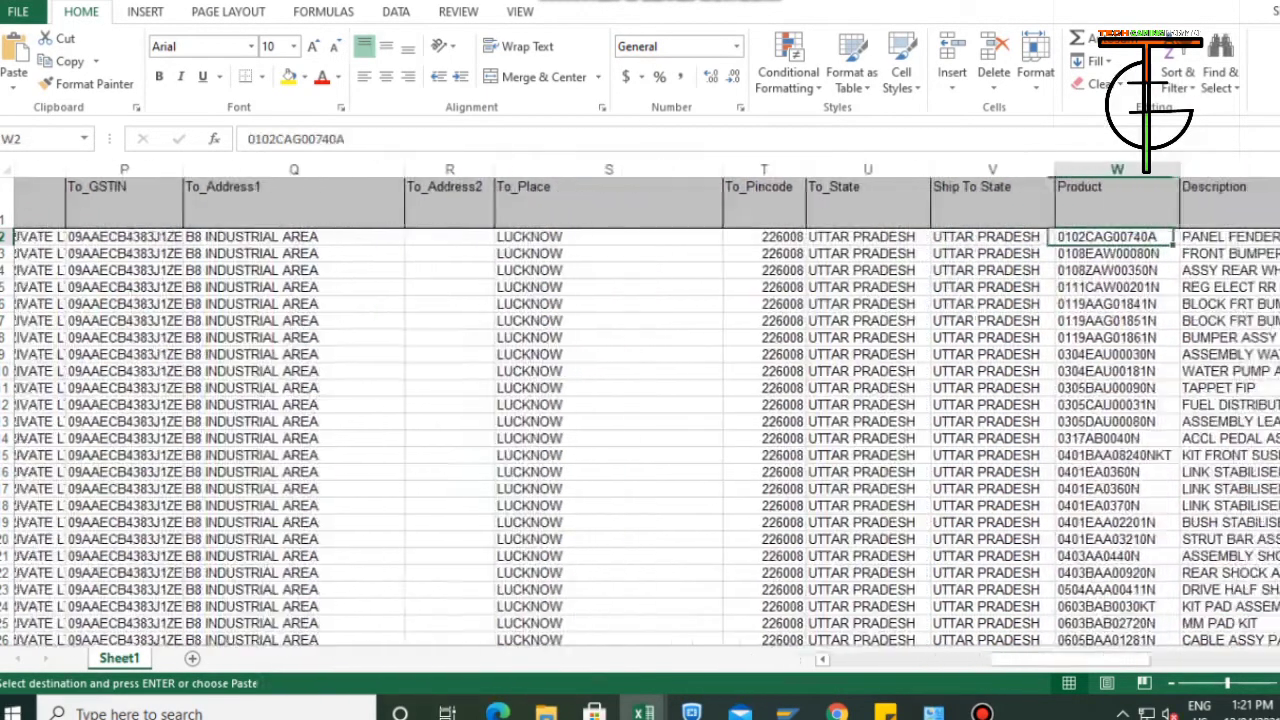
key(Right)
key(Right)
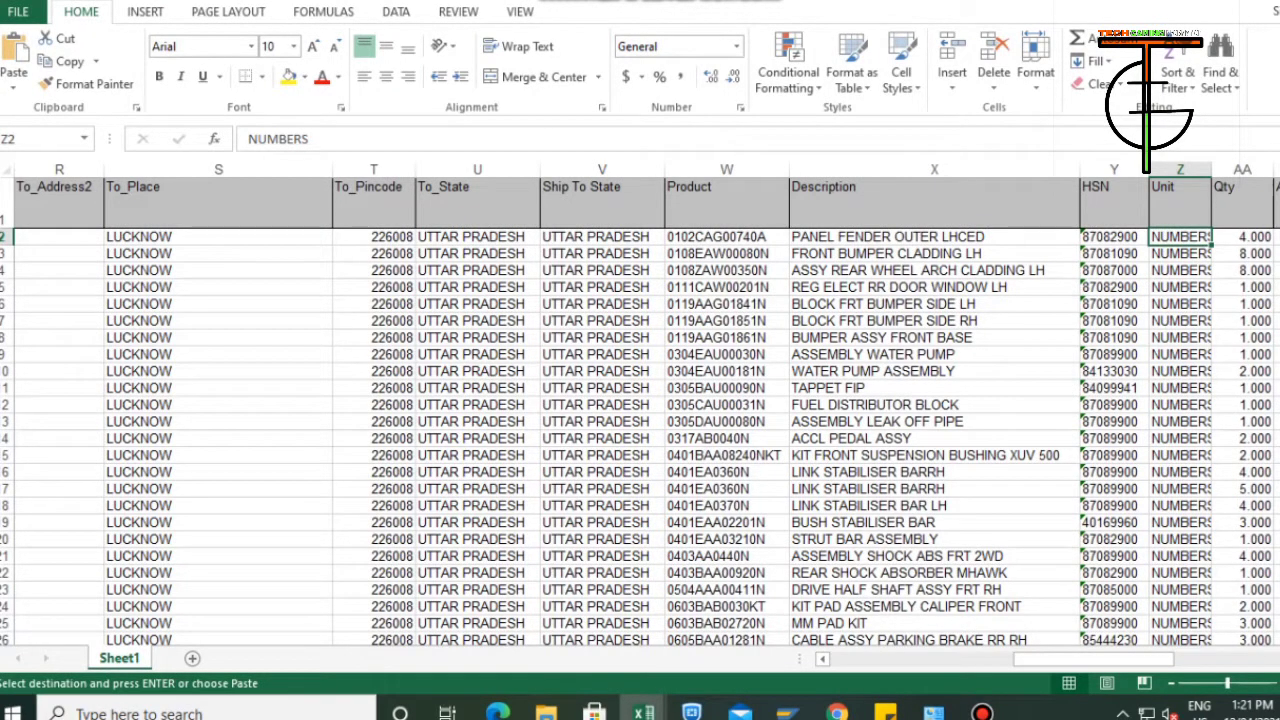
key(Escape)
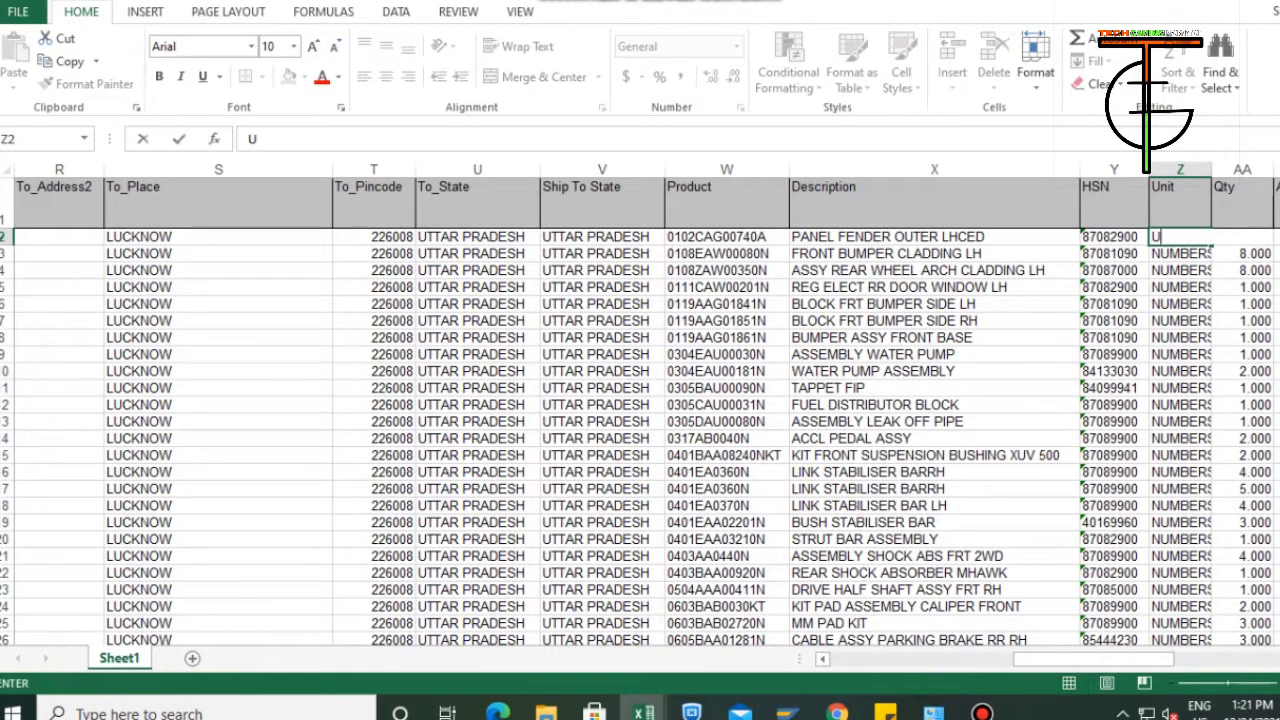
text(UINTS)
key(Return)
key(Up)
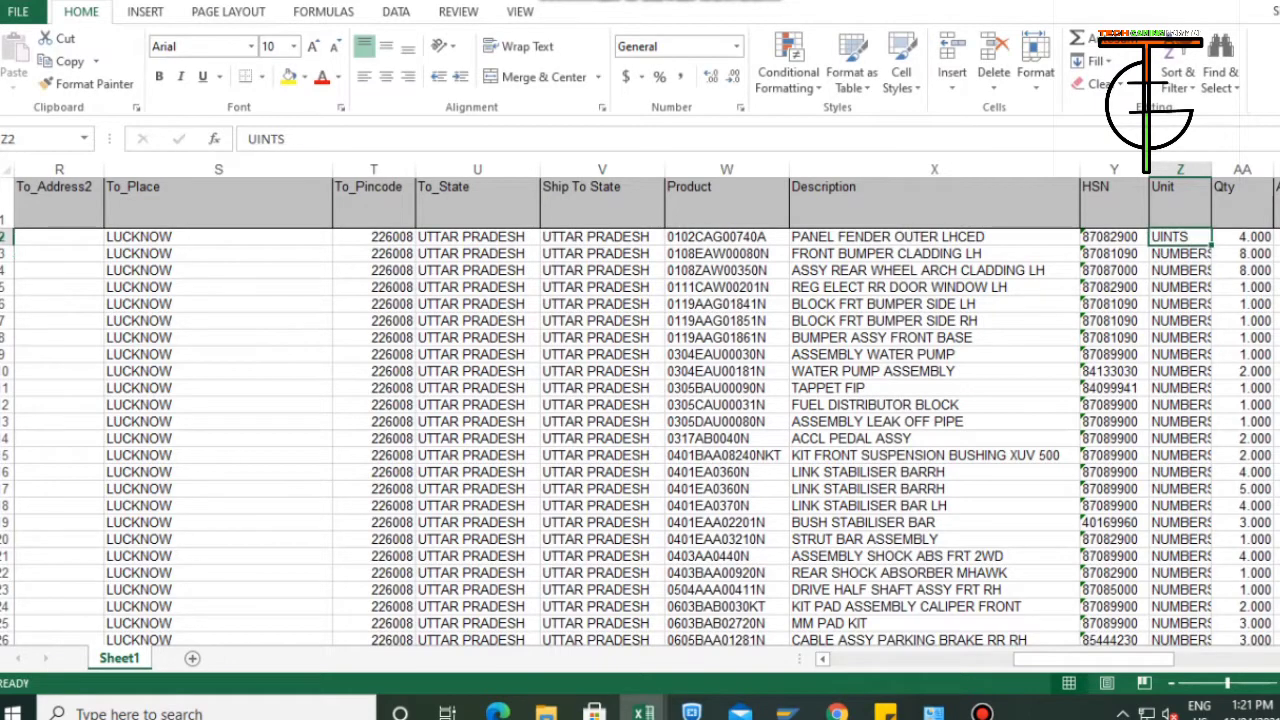
text(UNITS)
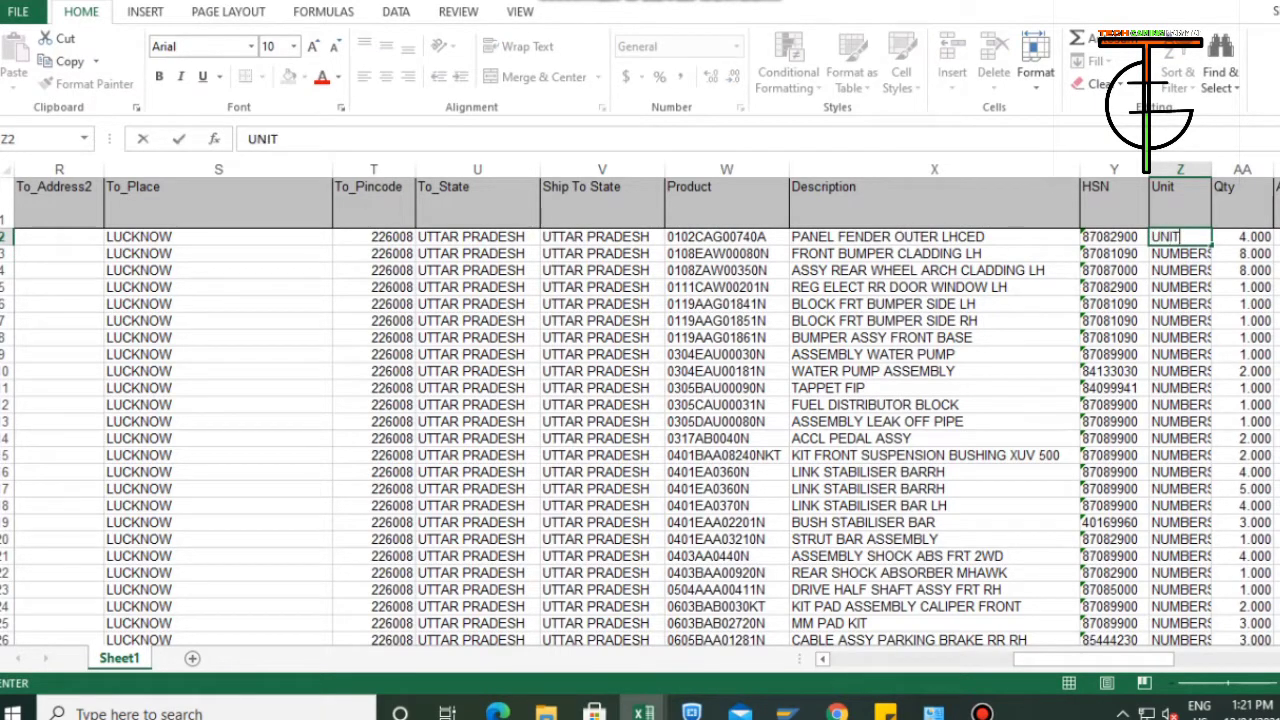
key(Return)
key(Up)
Fill UNITS down the whole Unit column to row 291 and check the column's last entries.
key(ctrl+shift+Down)
key(ctrl+d)
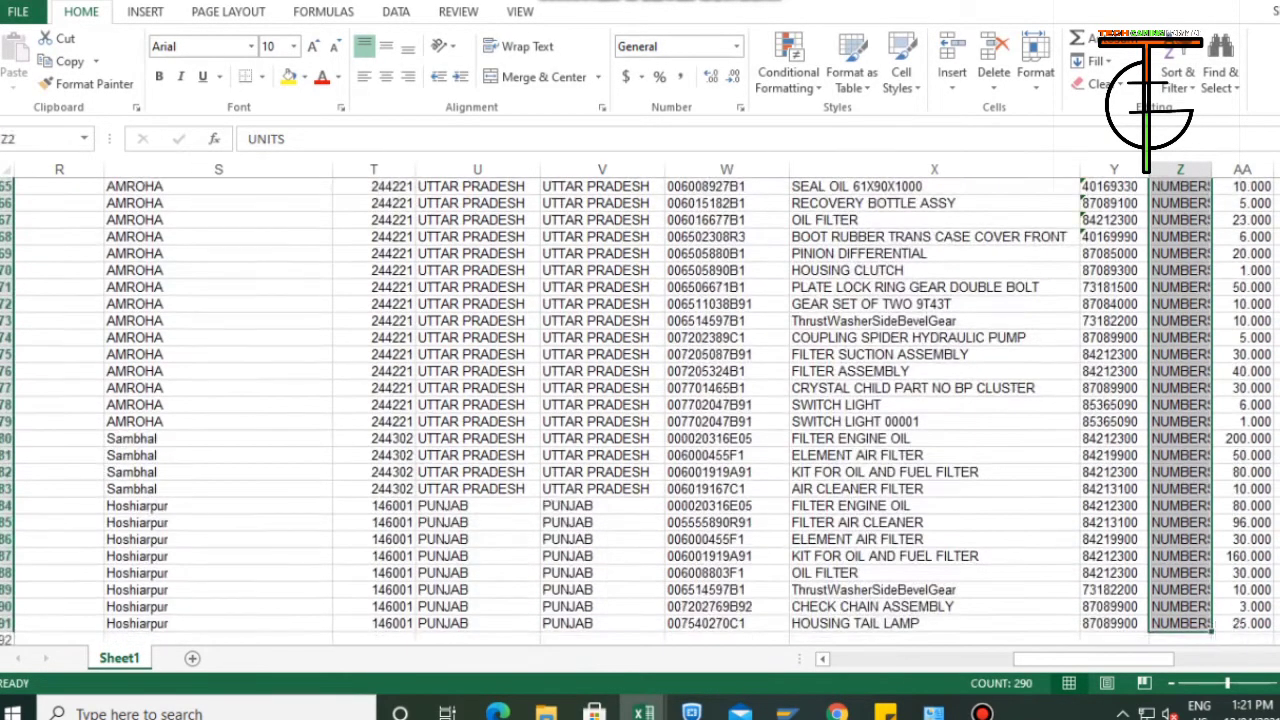
key(ctrl+Up)
key(Down)
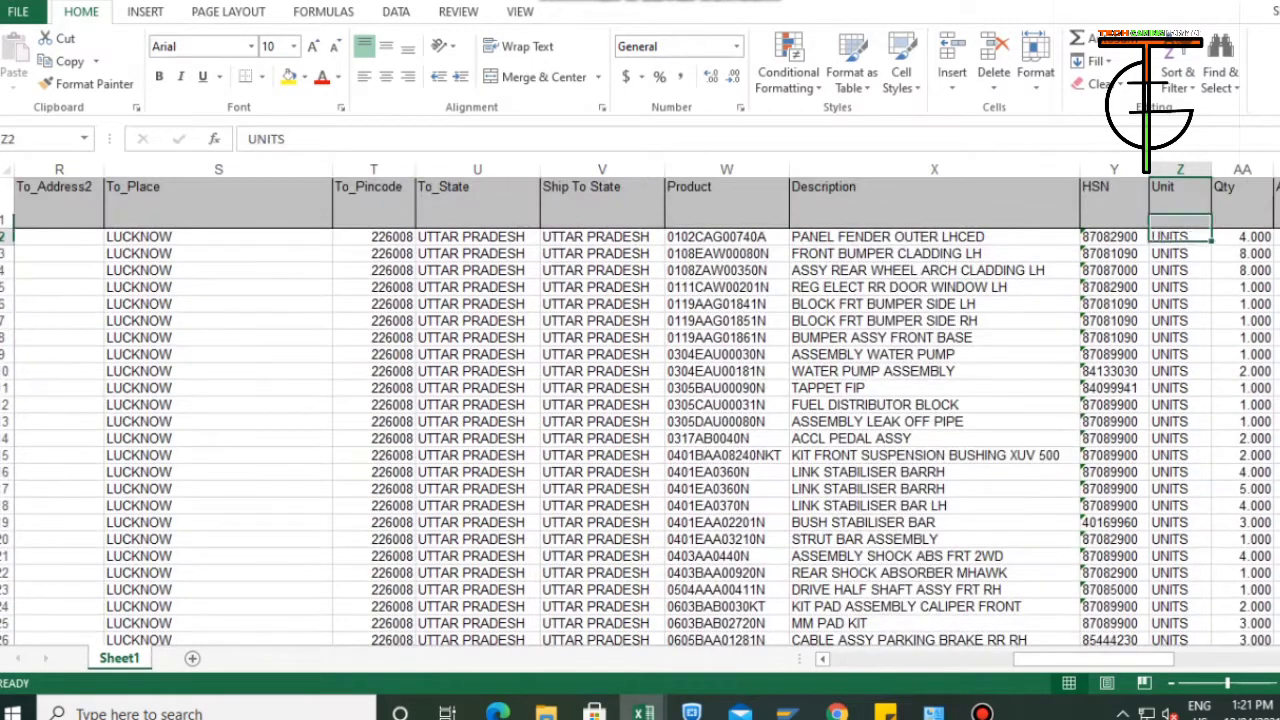
key(Right)
key(Right)
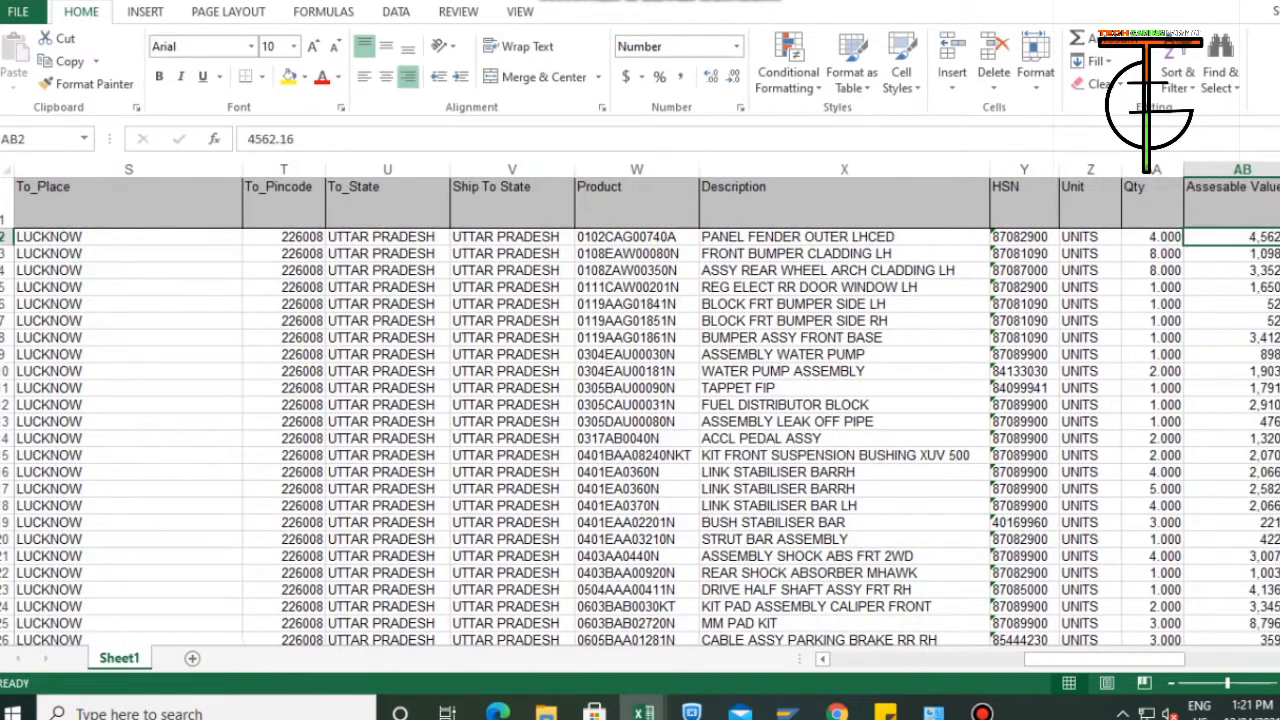
key(Left)
key(Left)
key(ctrl+Down)
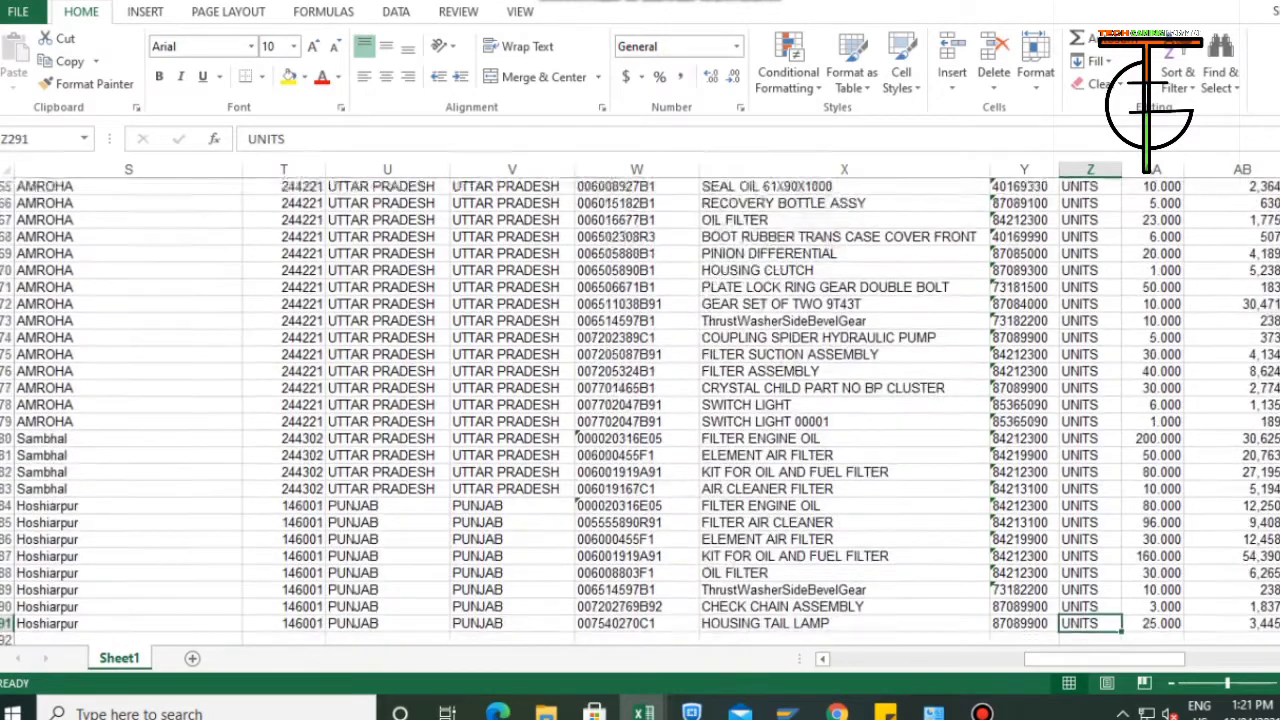
key(ctrl+Up)
key(Down)
Enter ROAD as the Trans Mode of the first data row in cell AK2.
key(Right)
key(ctrl+Right)
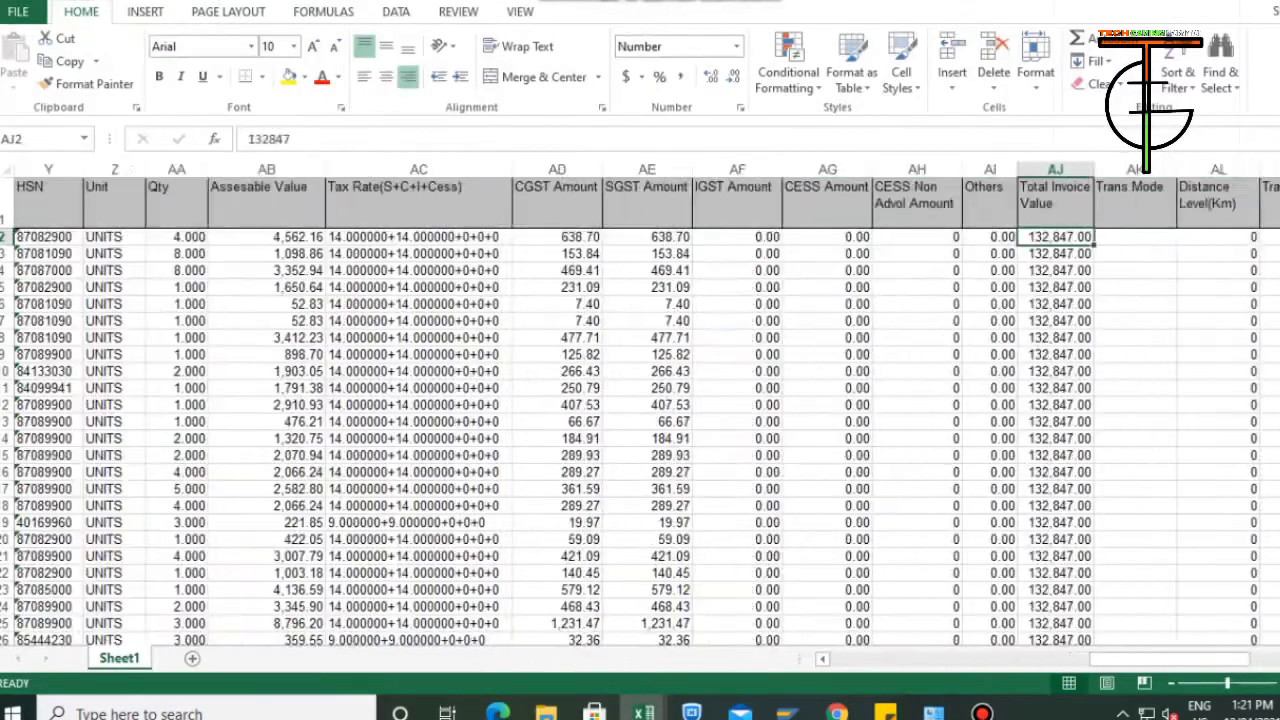
key(Right)
key(Right)
key(Left)
key(Left)
key(Right)
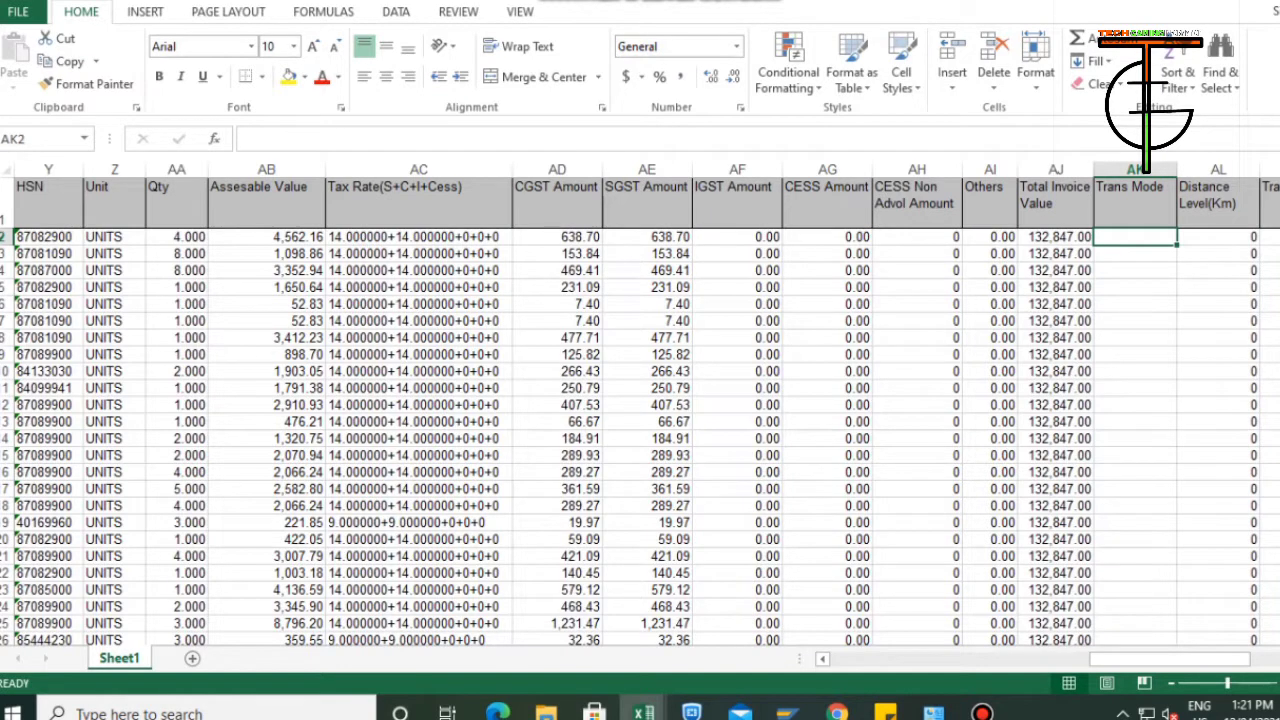
text(ROAD)
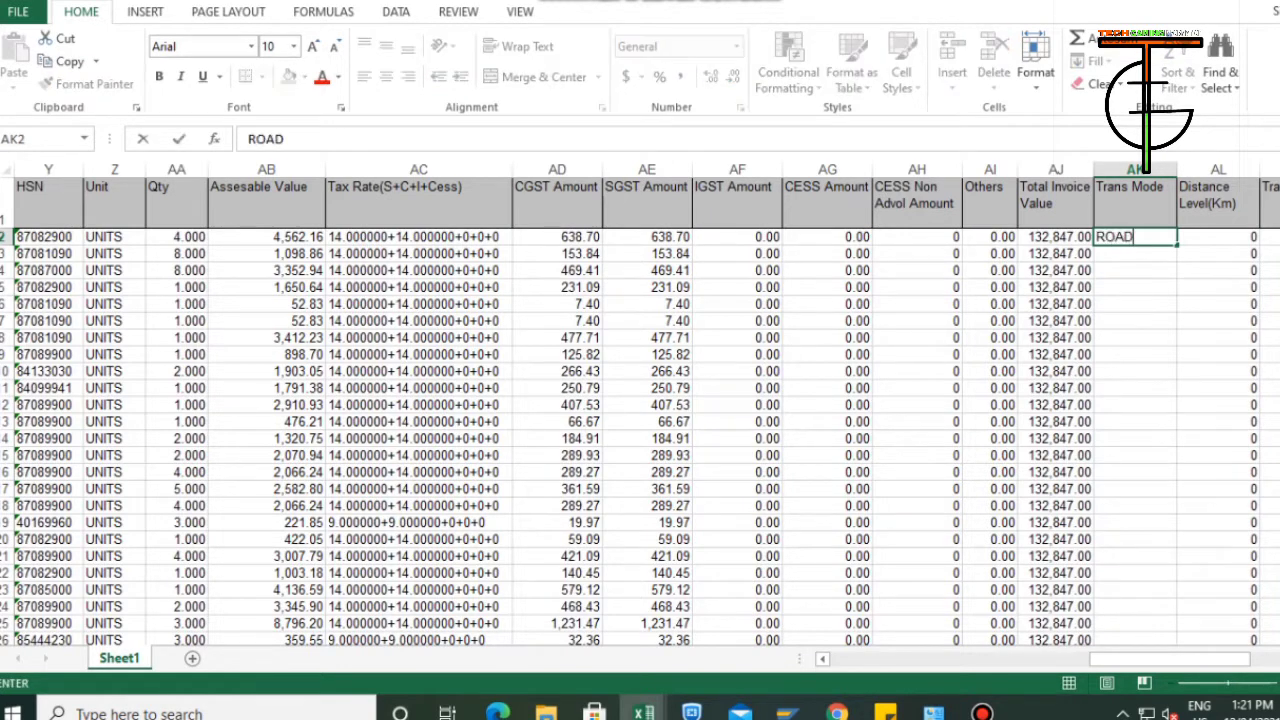
key(ctrl+Return)
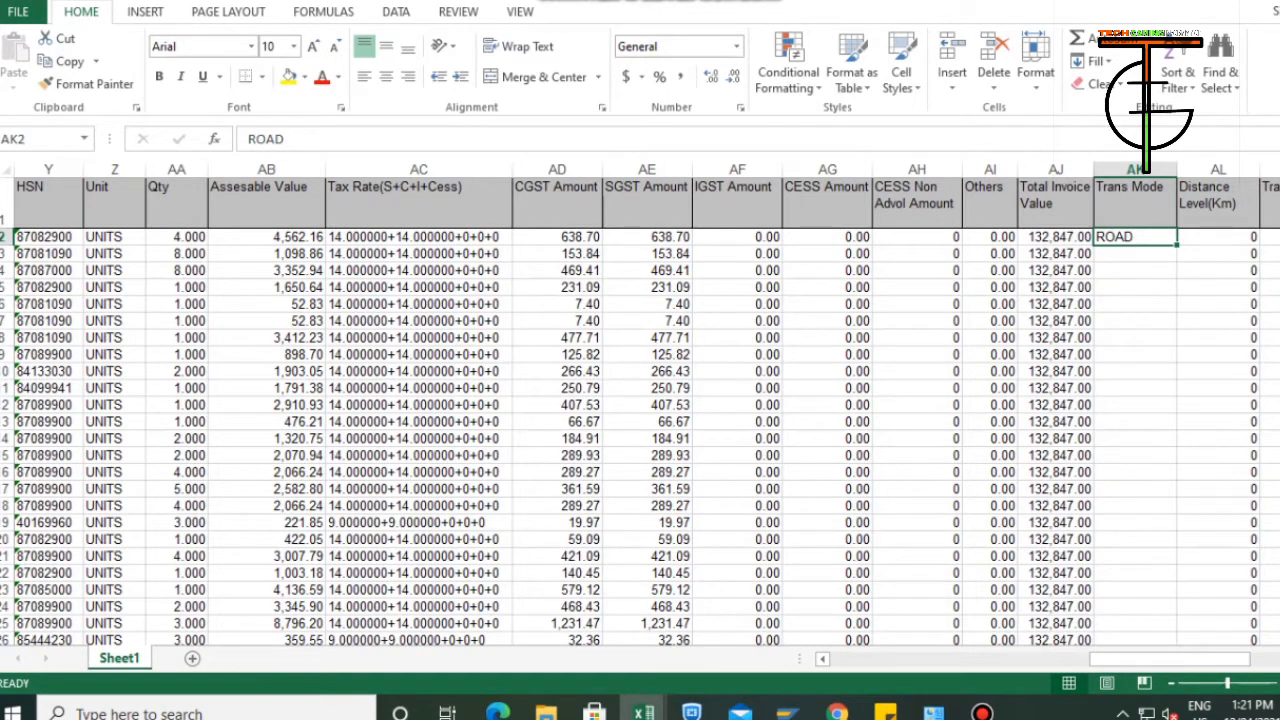
Begin a VLOOKUP formula in the first Distance Level(Km) cell, AL2, with the To_Pincode cell T2 as lookup value.
click(1218, 237)
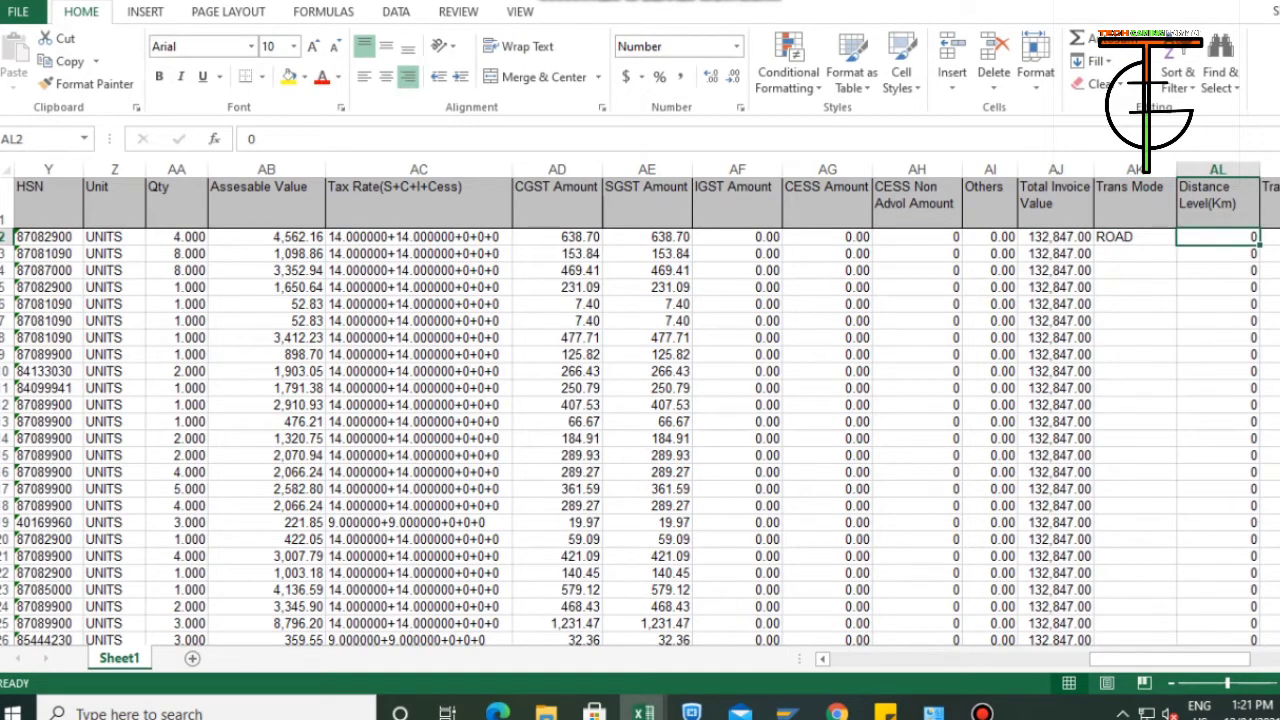
key(Right)
key(Left)
text(+)
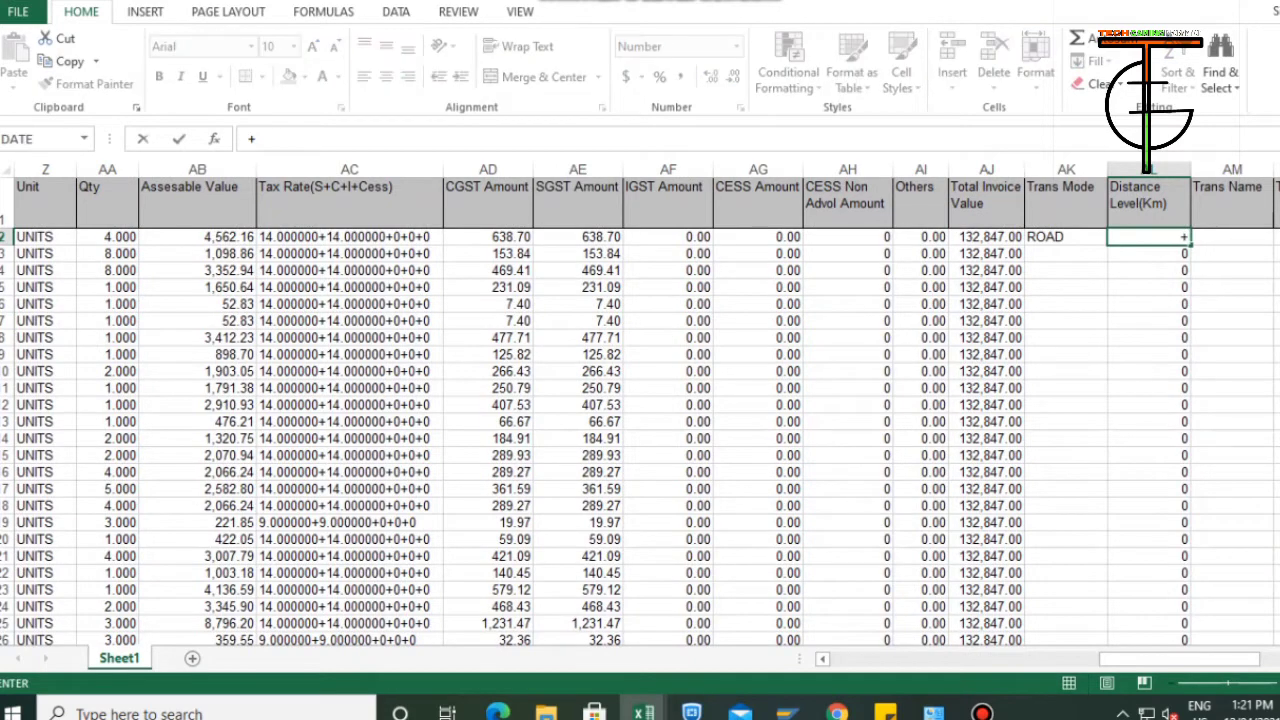
text(VLOOKUP()
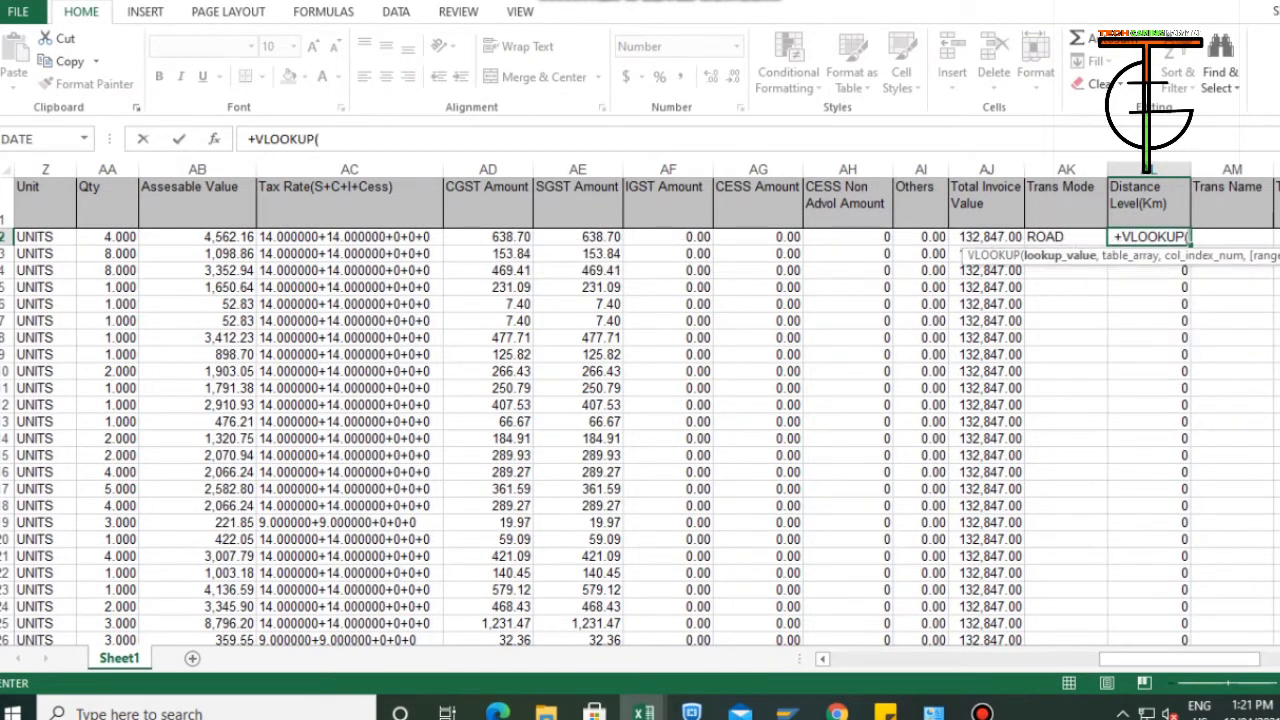
key(Left)
key(Left)
key(Left)
key(Left)
key(Left)
key(Left)
key(Left)
key(Left)
key(Left)
key(Left)
key(Left)
key(Left)
key(Left)
key(Left)
key(Left)
key(Left)
key(Left)
key(Left)
key(Left)
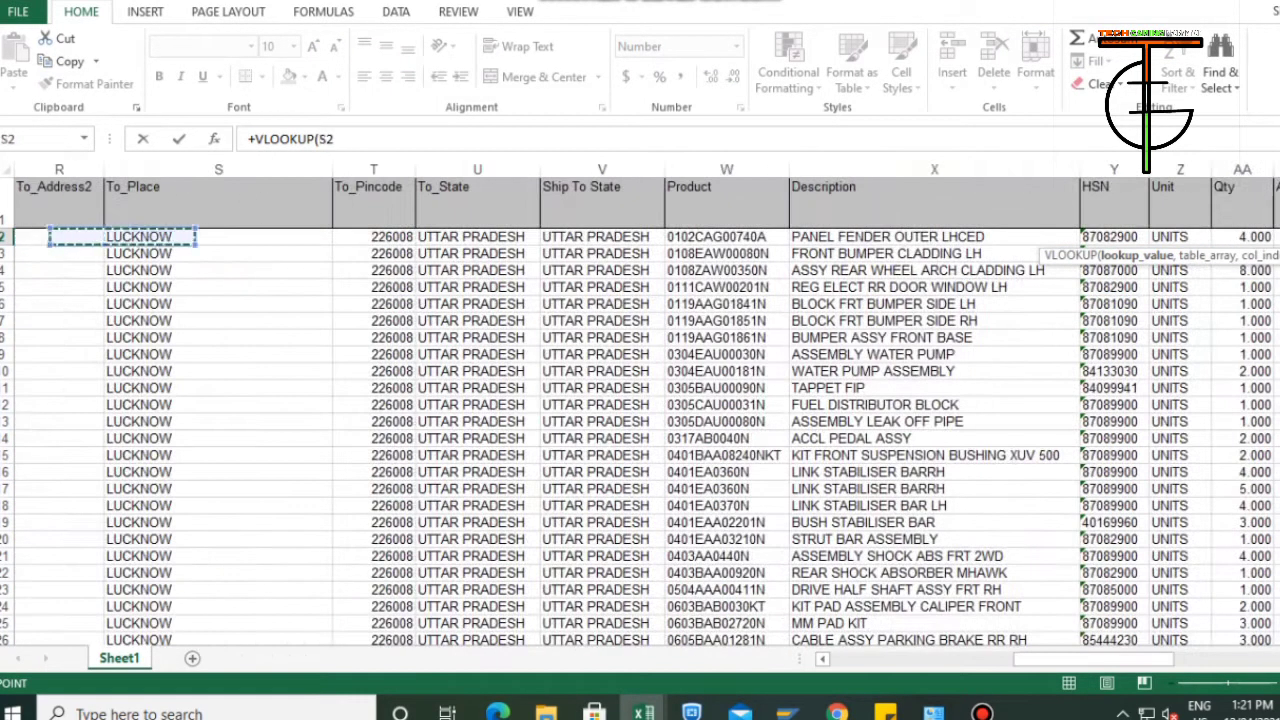
key(Right)
key(Right)
key(Left)
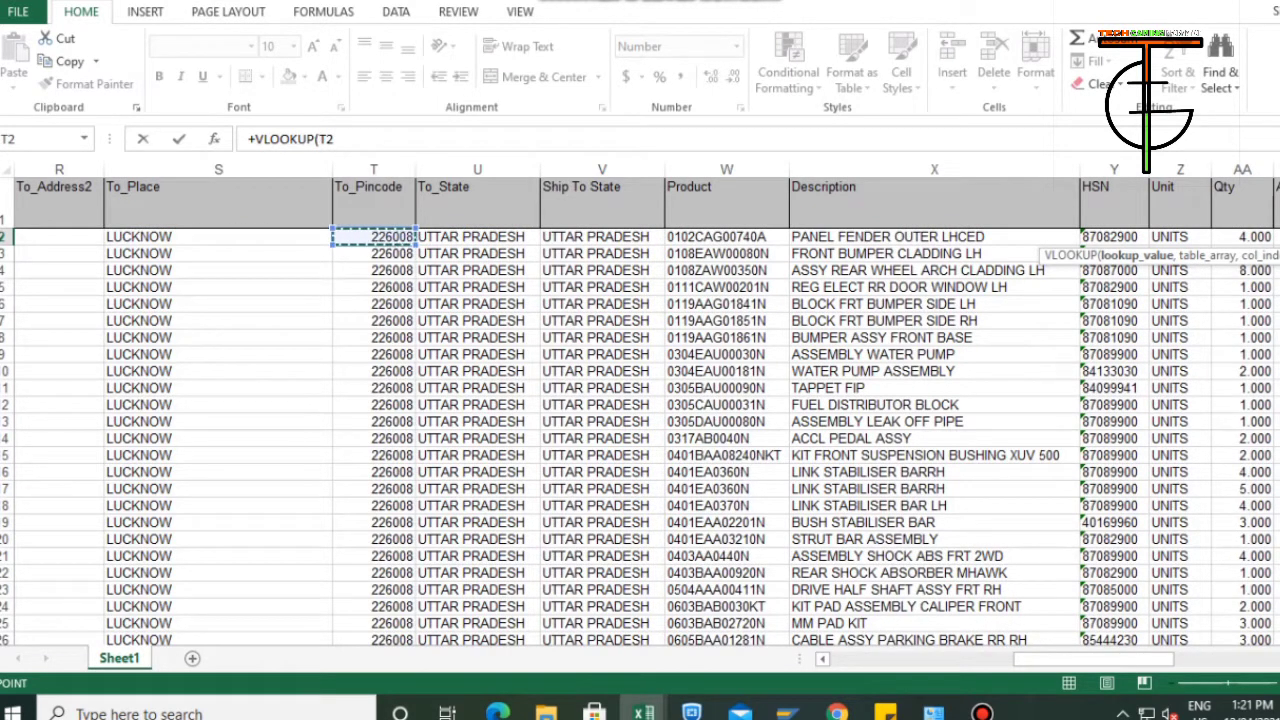
text(,)
Complete the VLOOKUP with columns I:J of the Final TT sheet in Pin code to dealer pin code distance.xlsx, column index 2 and range lookup 0.
key(alt+Tab)
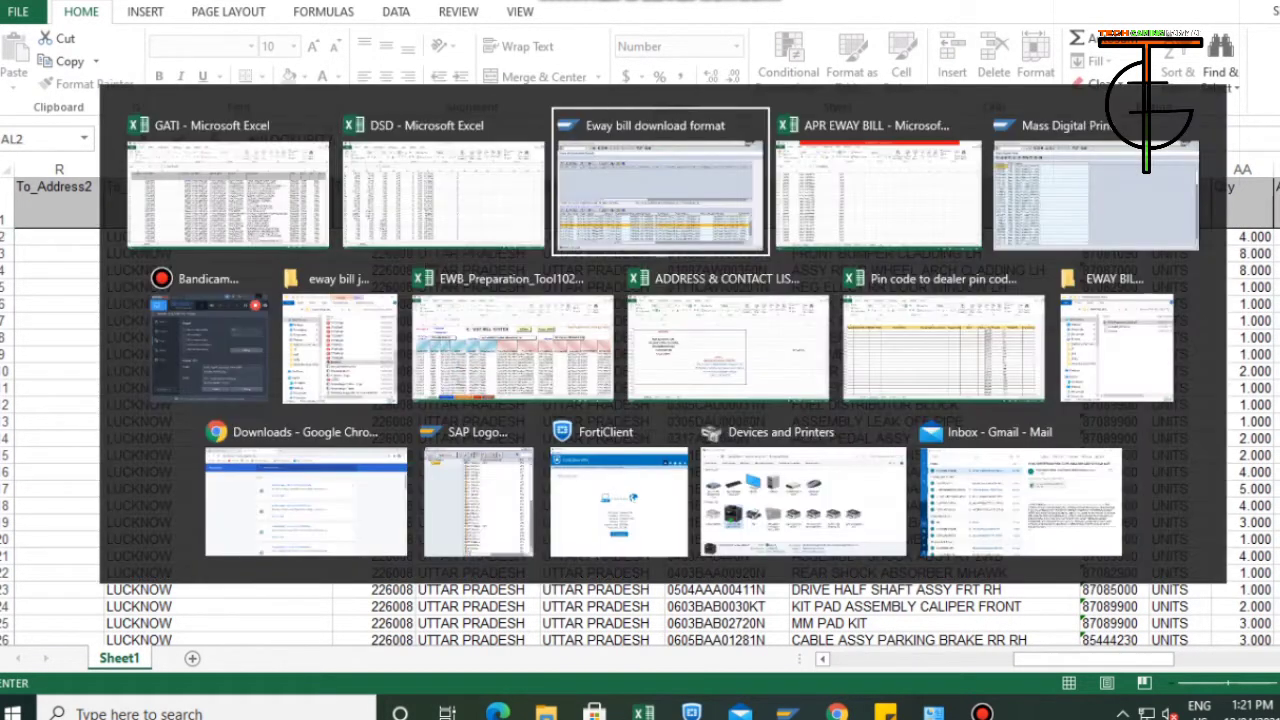
key(Down)
key(Right)
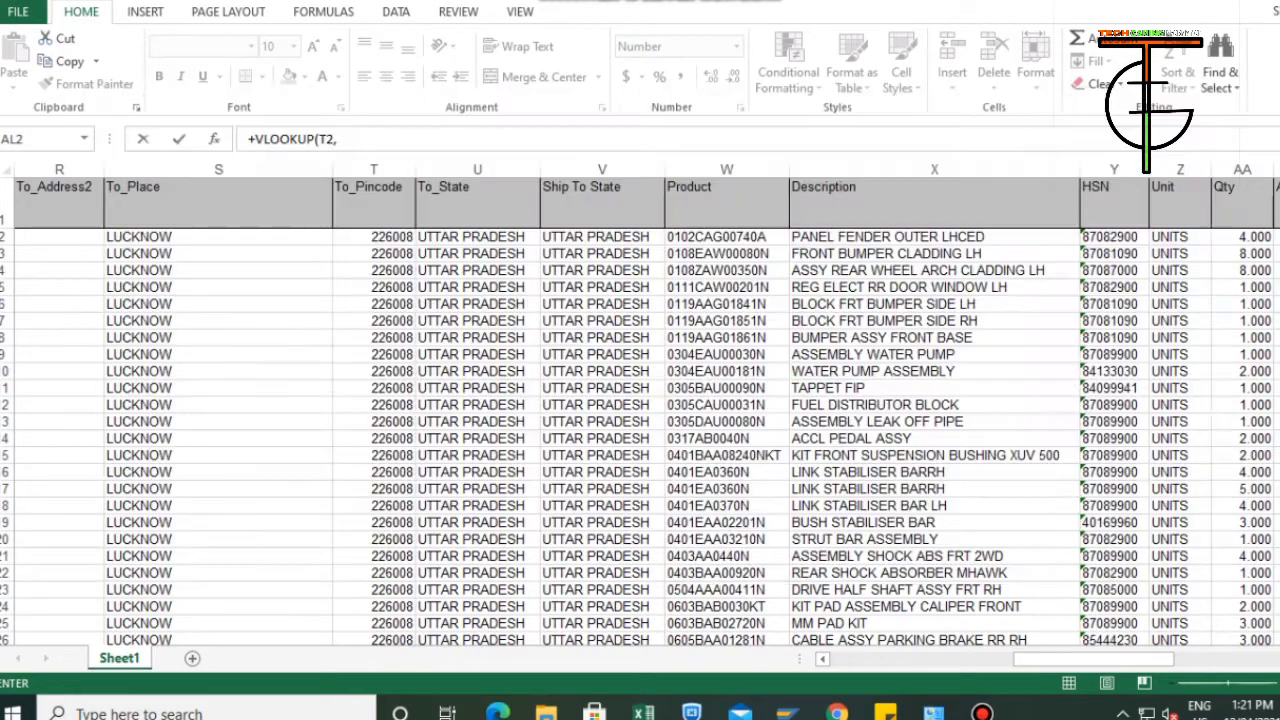
key(ctrl+Home)
key(ctrl+Right)
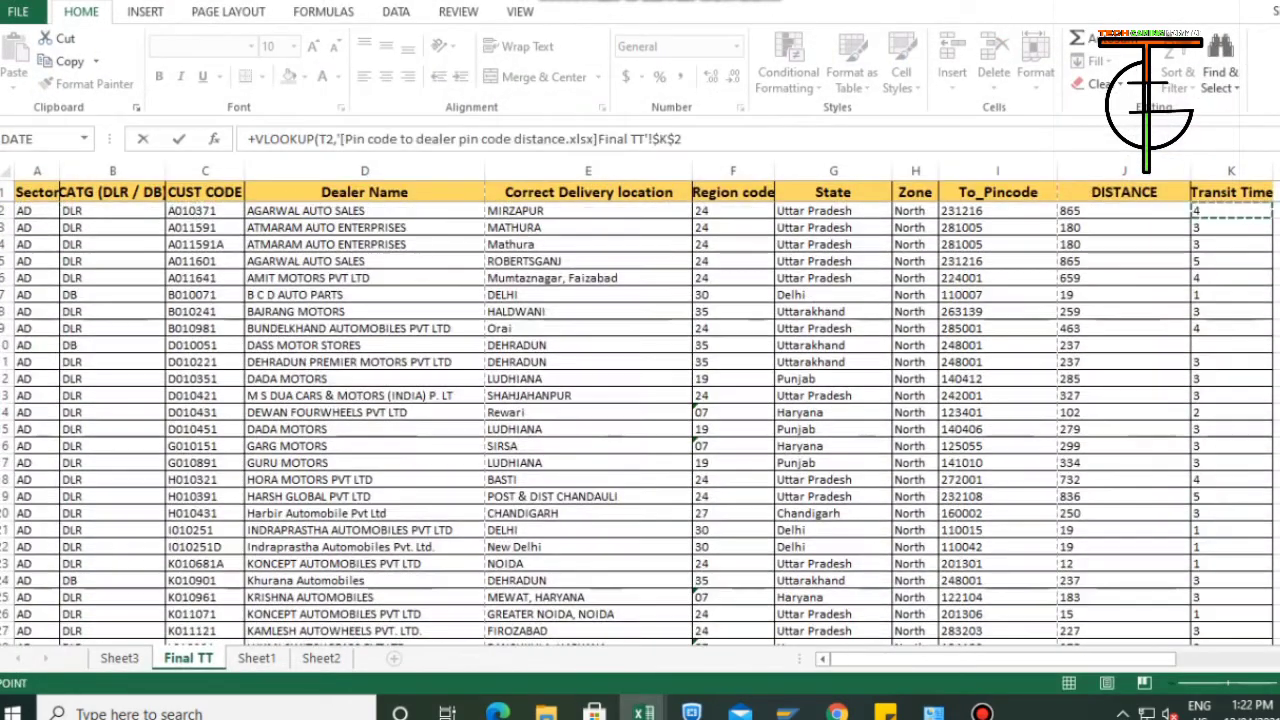
key(Left)
key(Left)
key(shift+Right)
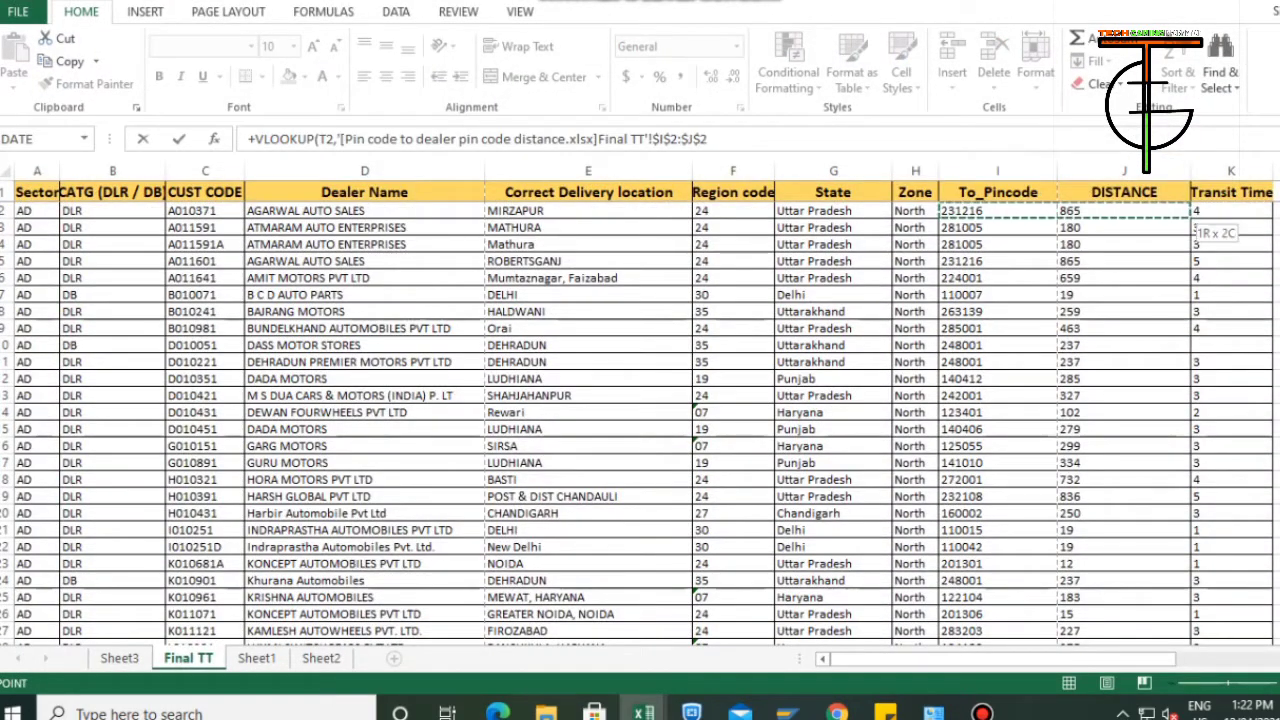
key(ctrl+space)
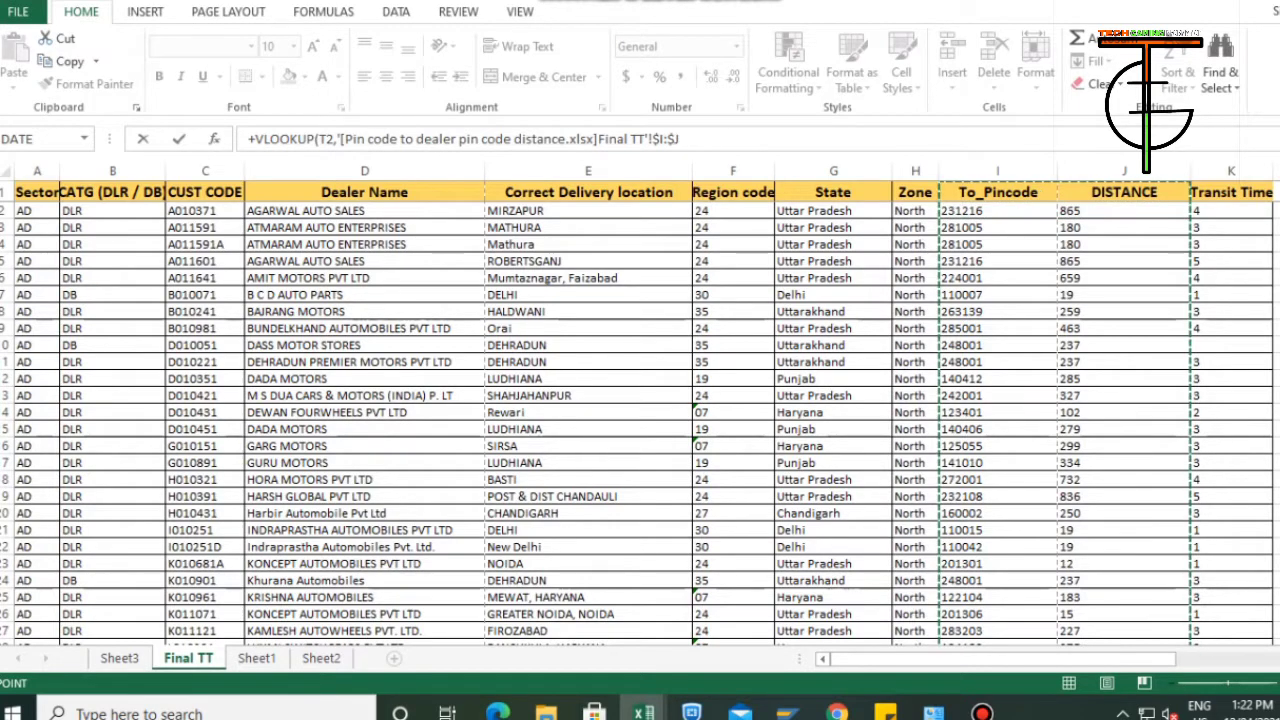
text(,2,0)
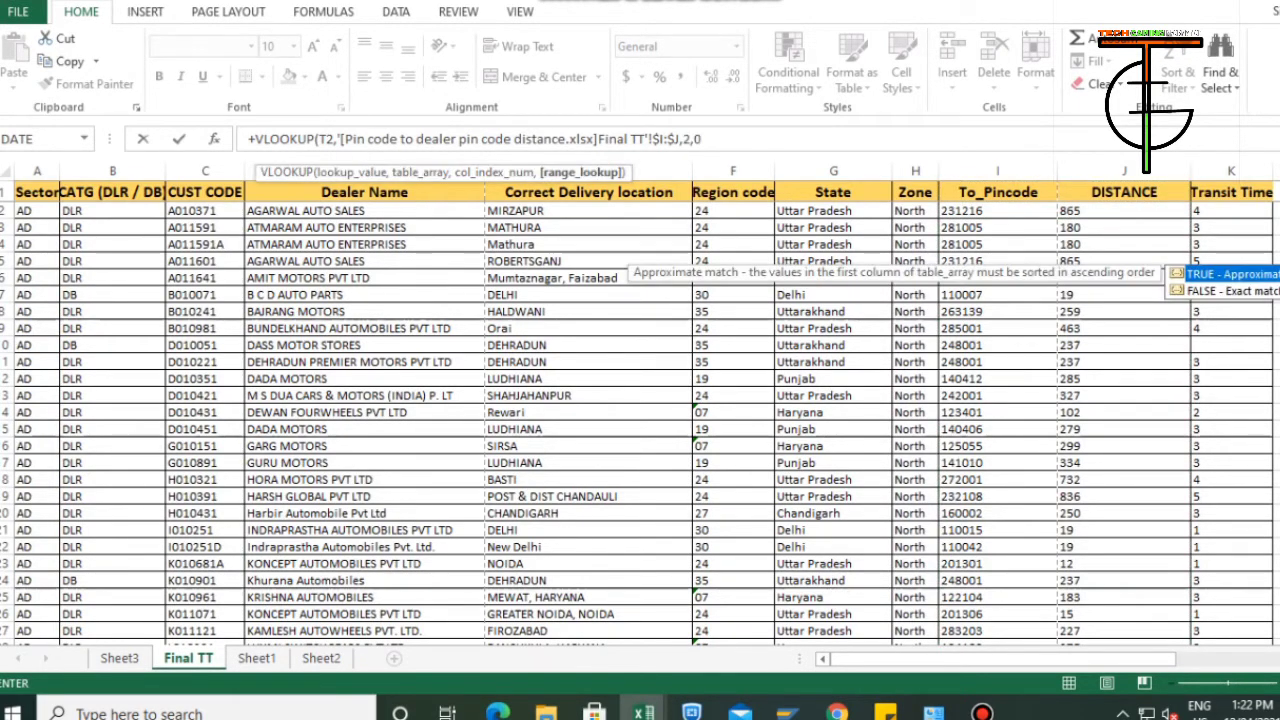
key(Return)
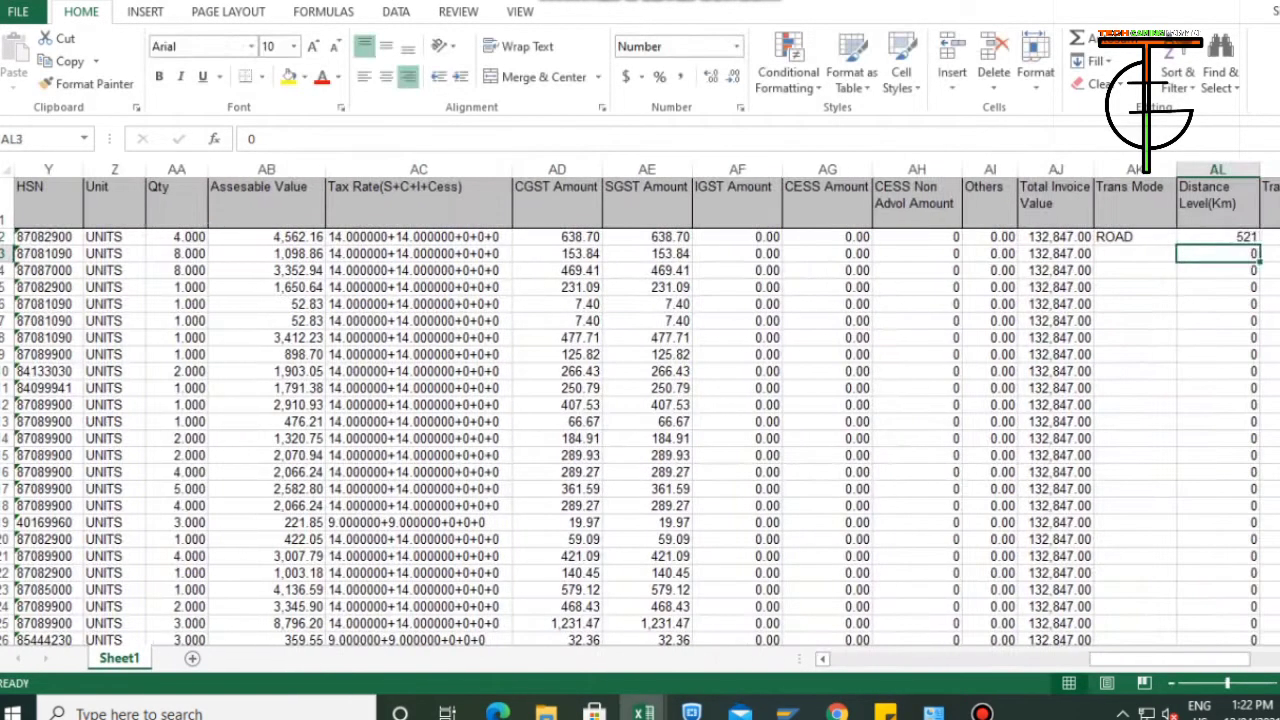
Enter GATI KWE as the Trans Name of the first data row in cell AM2.
key(Right)
key(Left)
key(Right)
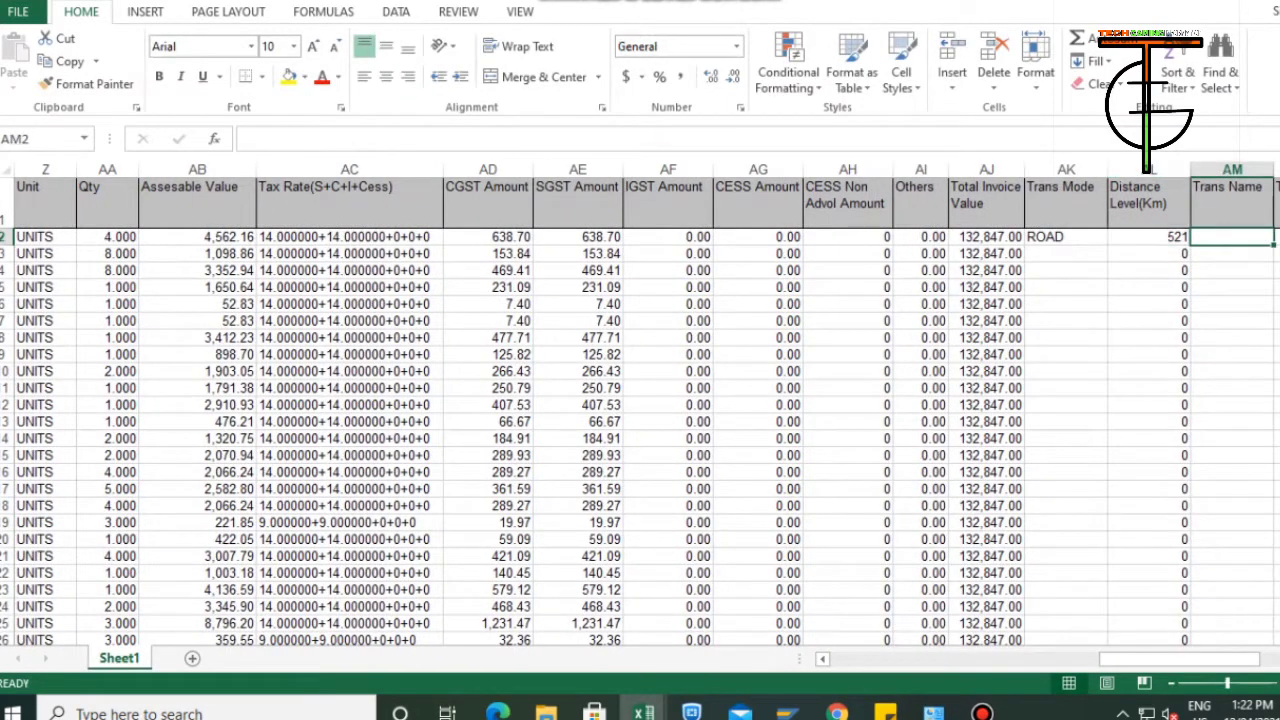
text(GAT)
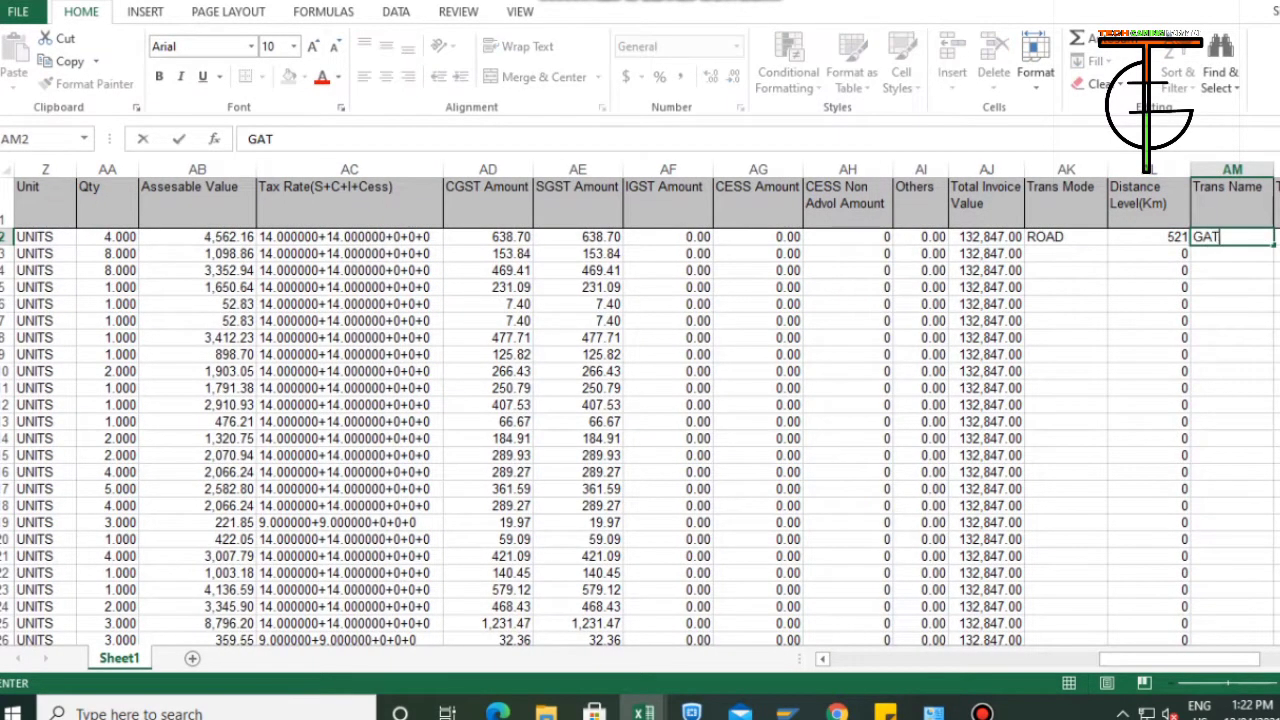
text(I KWE)
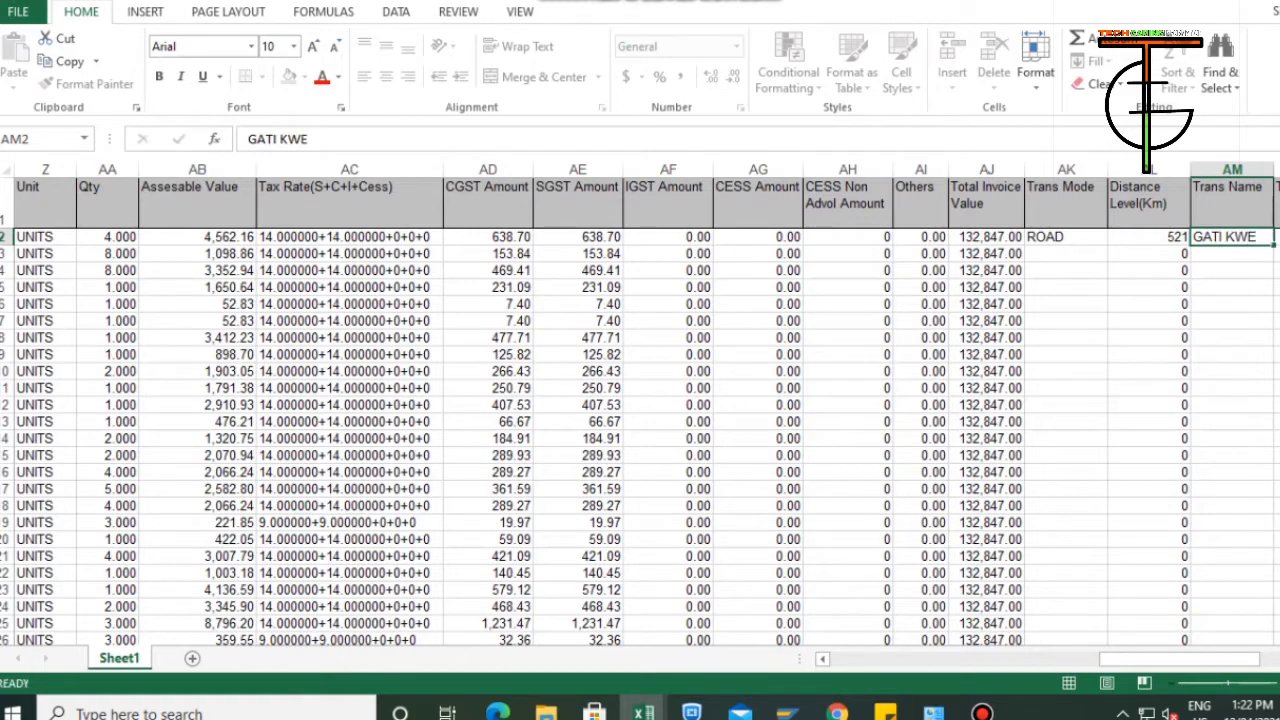
key(Tab)
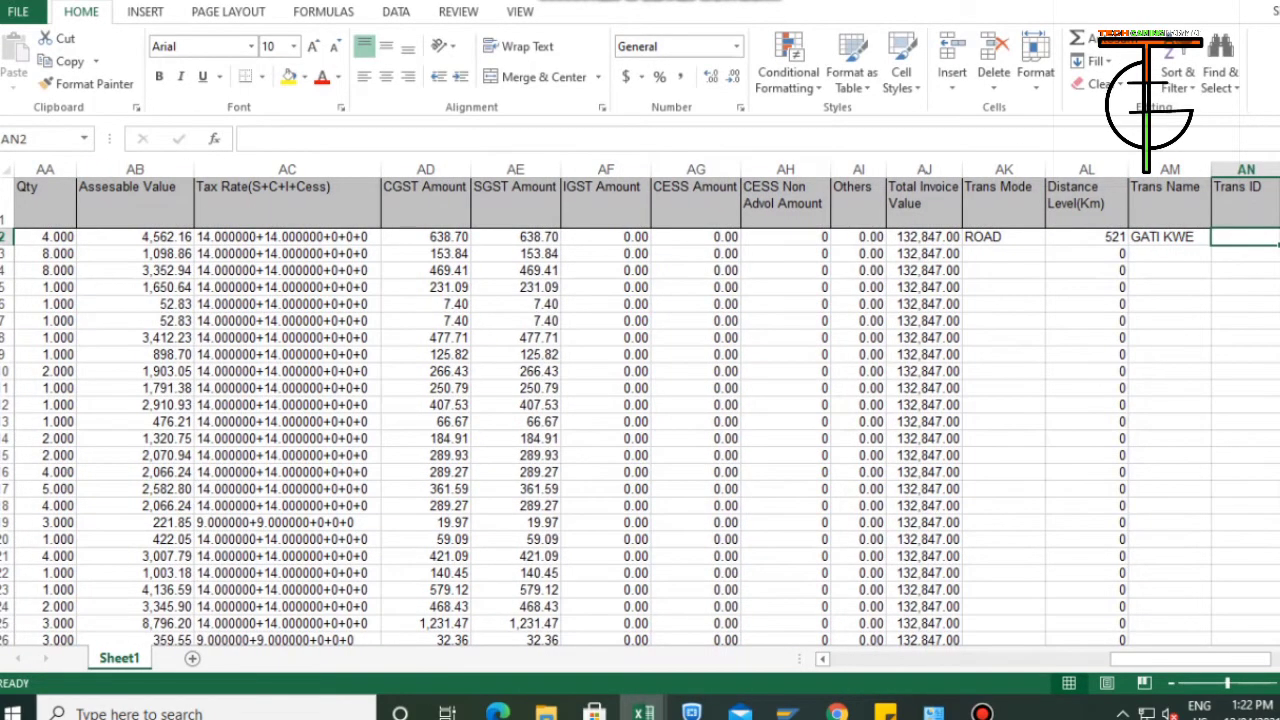
Enter the transporter's ID number in the first data row's Trans ID cell, AN2.
key(Right)
key(Left)
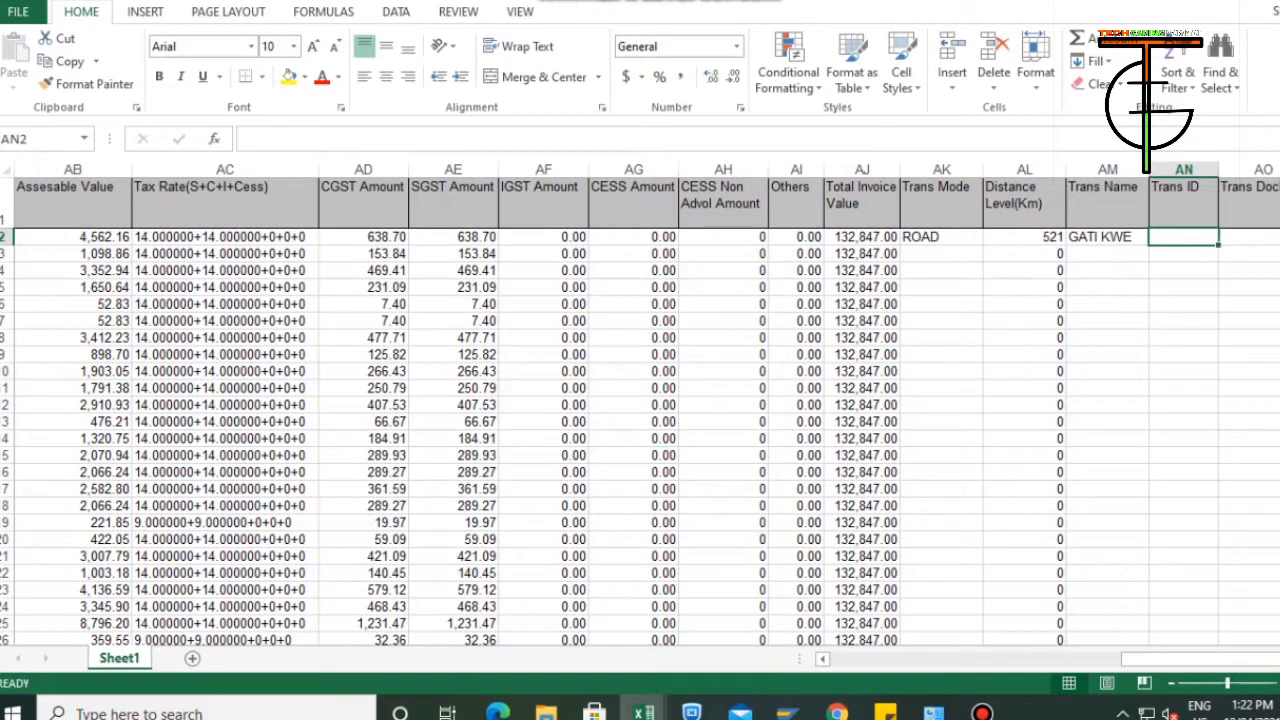
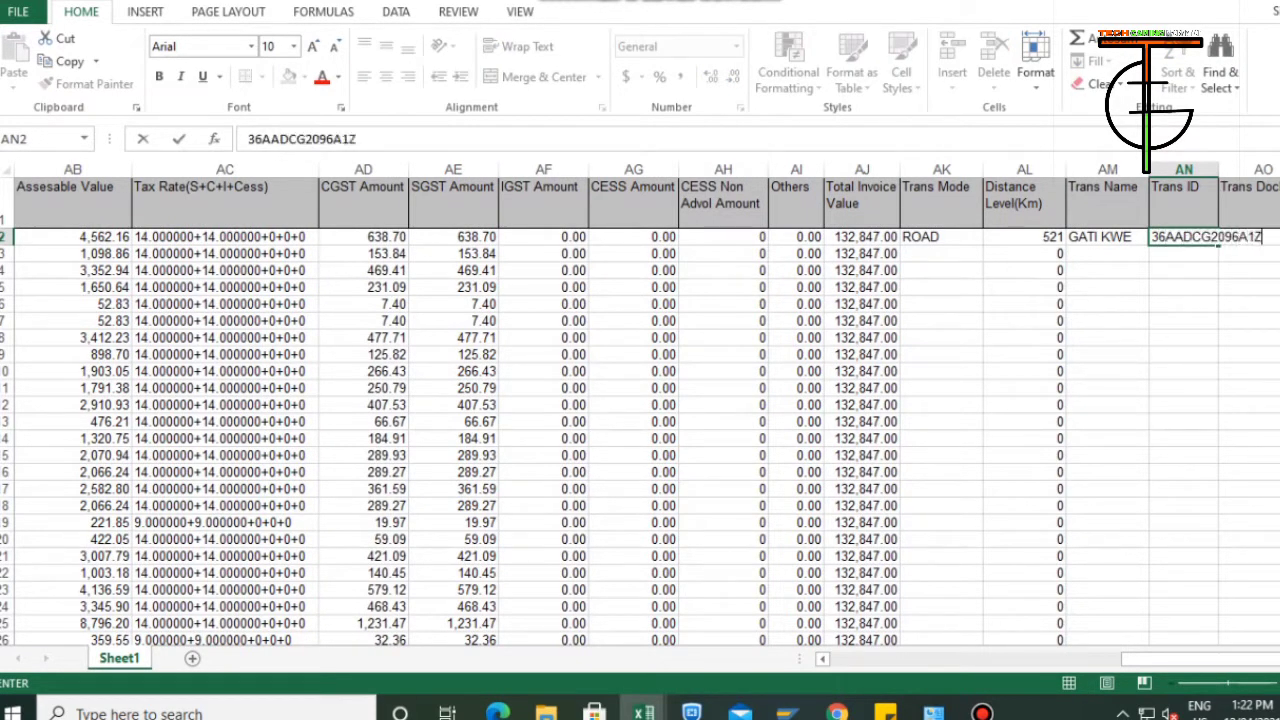
key(Right)
key(Right)
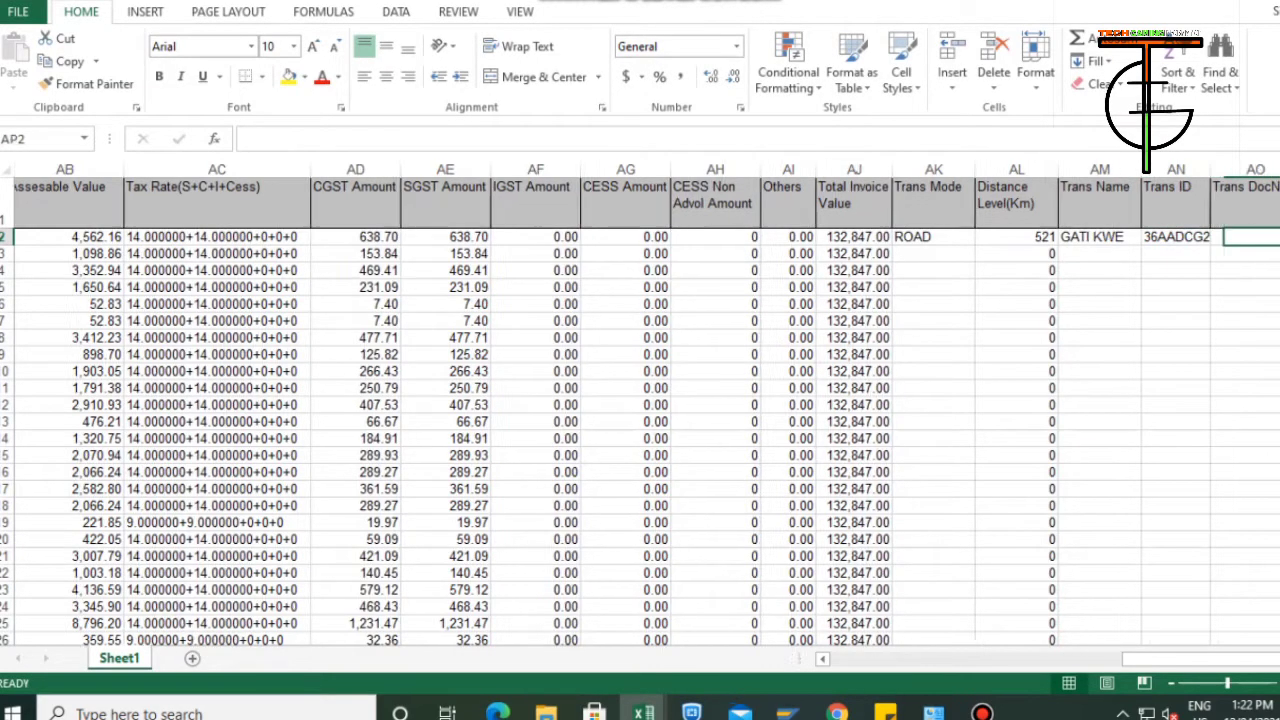
Leave Trans DocNo empty and insert the current date, 12/04/2021, as the first data row's Trans Date in AP2.
key(Left)
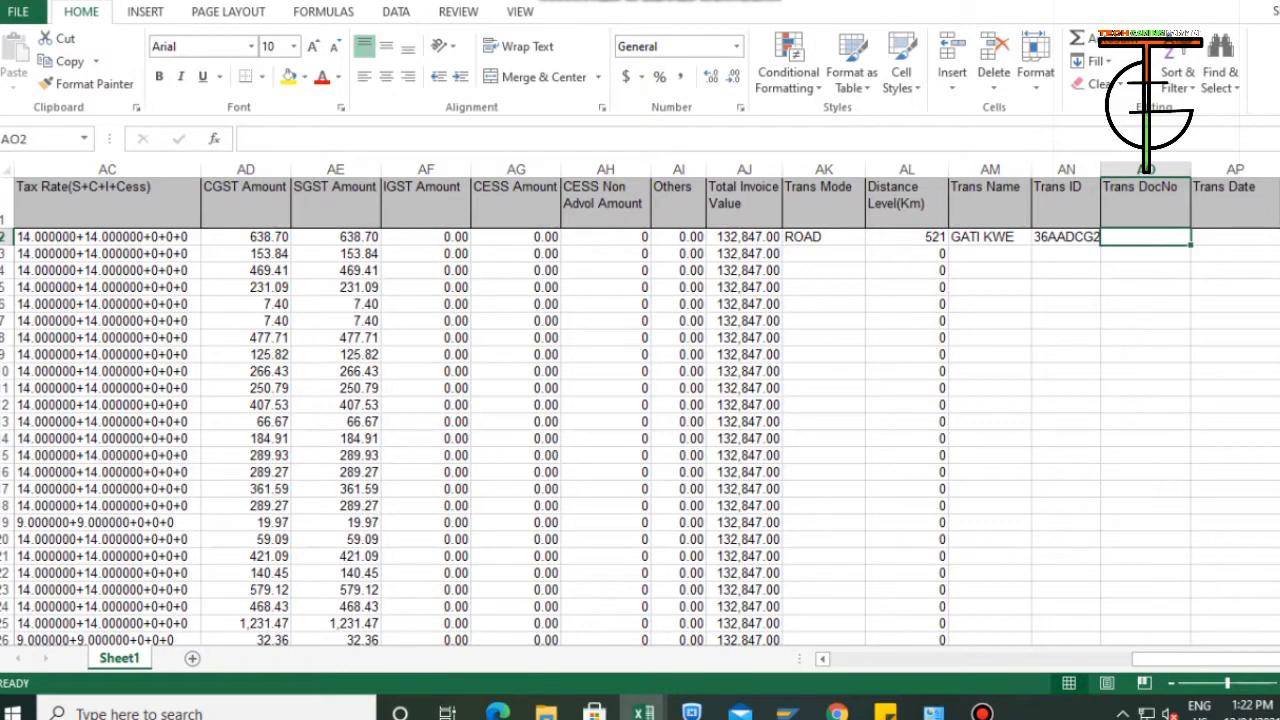
key(Right)
key(ctrl+semicolon)
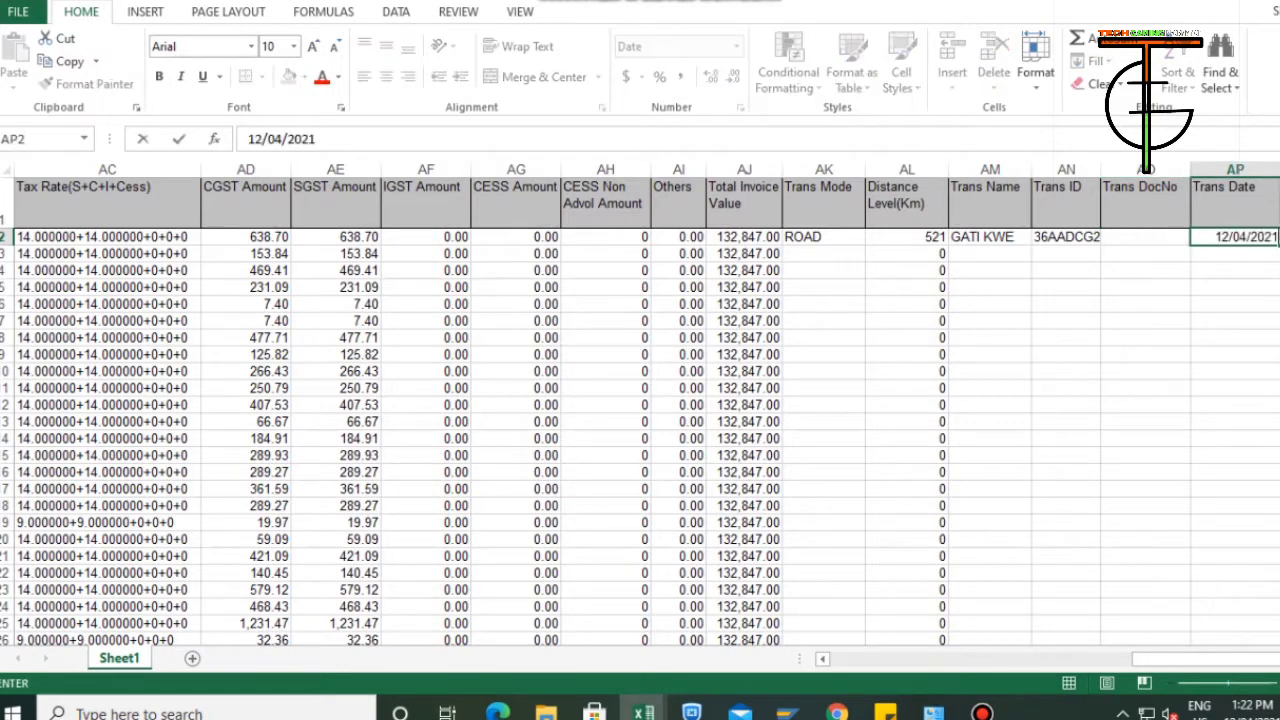
Enter HH as the Vehicle No of the first data row in cell AQ2.
key(Right)
key(Left)
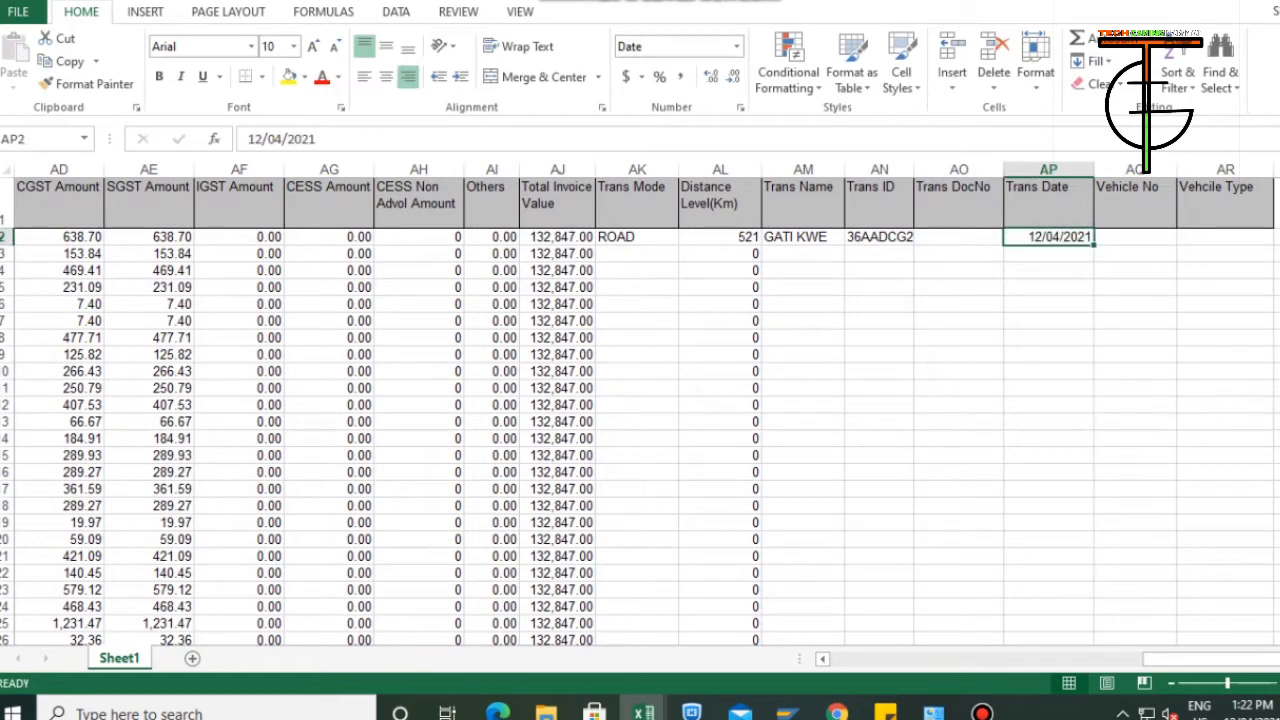
key(Right)
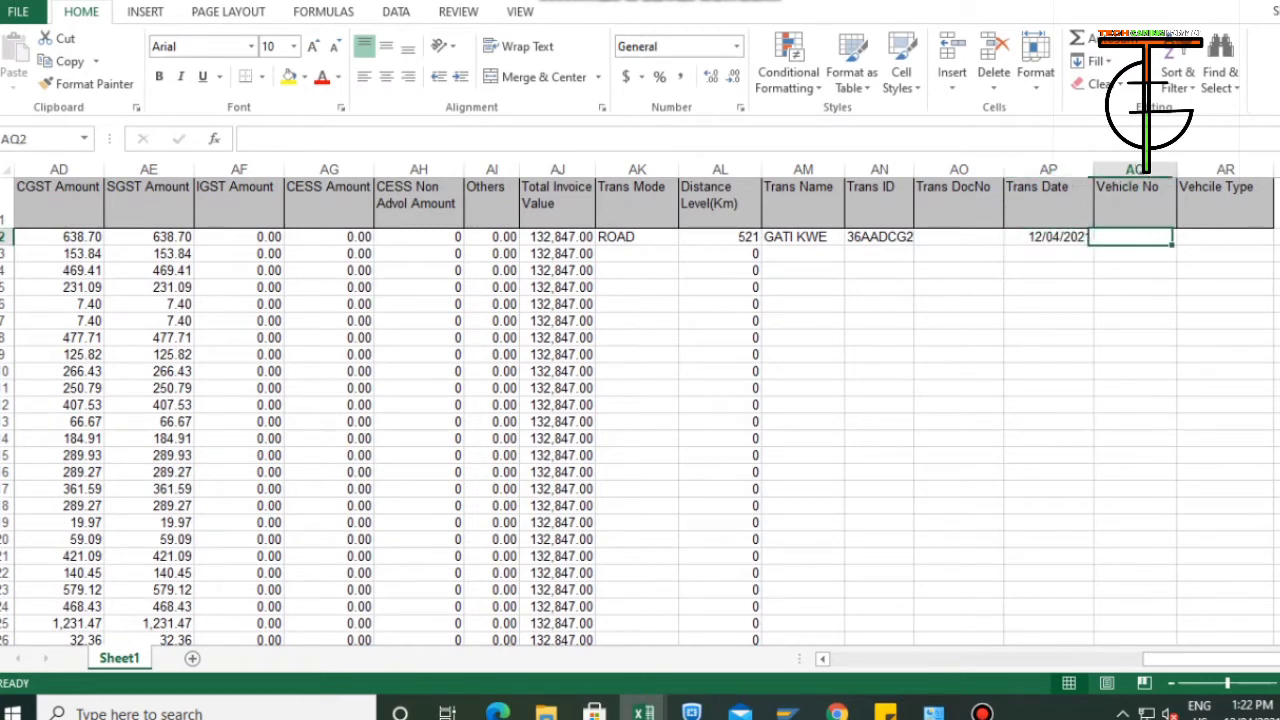
key(Left)
key(Right)
text(HH)
key(Up)
Fill the first data row's transport values, from Trans Mode to Vehicle No (AK2:AQ2), down through row 291.
key(shift+Left)
key(shift+Left)
key(shift+Left)
key(shift+Left)
key(shift+Left)
key(shift+Left)
key(ctrl+shift+Down)
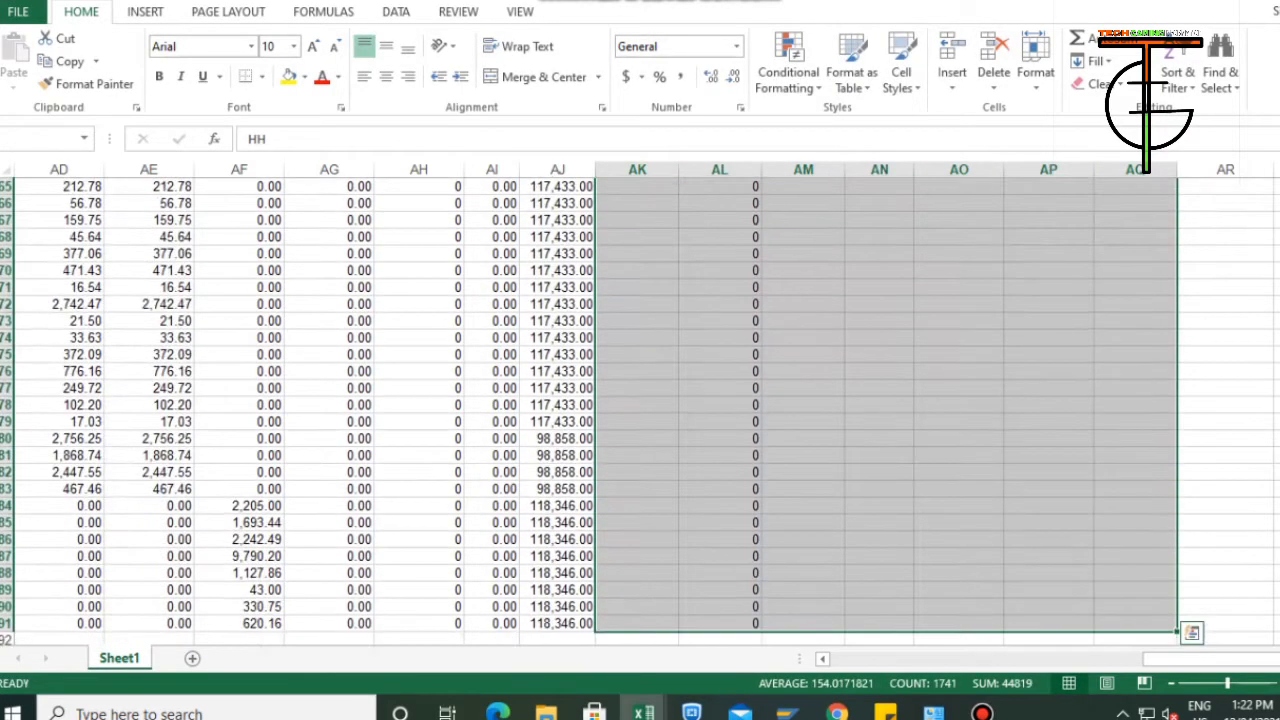
key(ctrl+d)
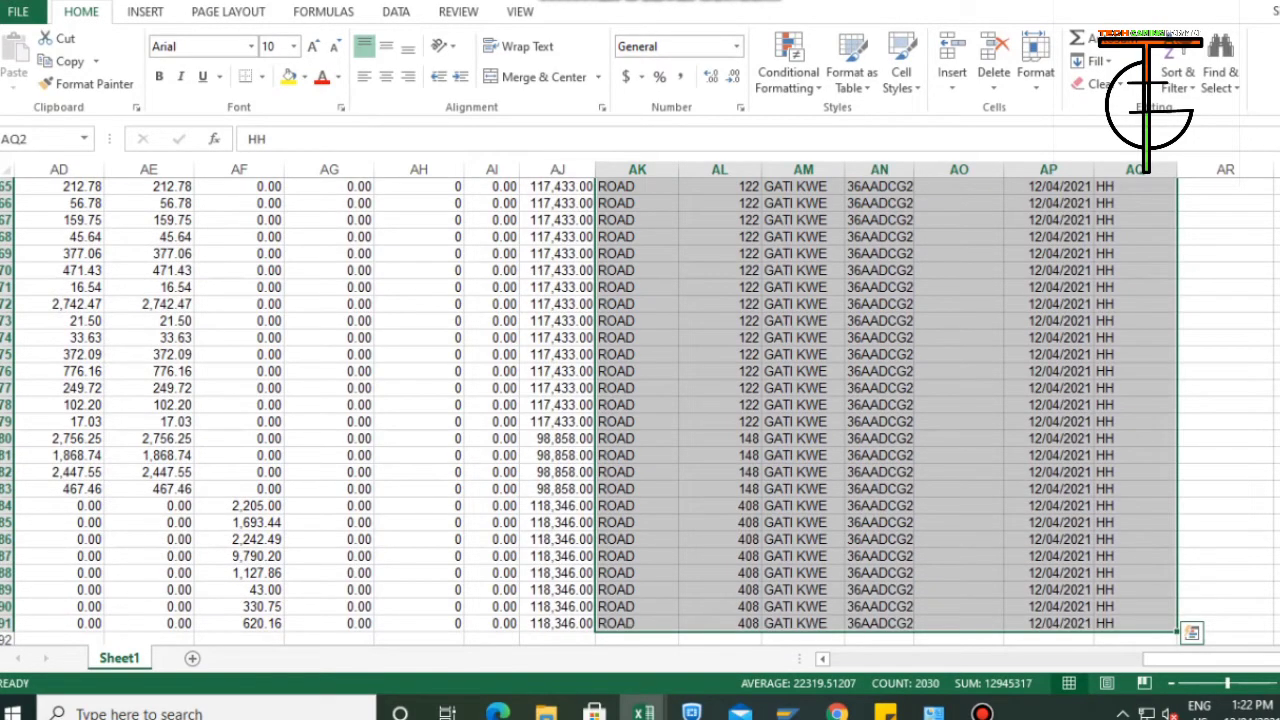
Examine the filled transport columns and the VLOOKUP formulas in the Distance Level(Km) column.
key(Up)
key(Left)
key(Left)
key(Left)
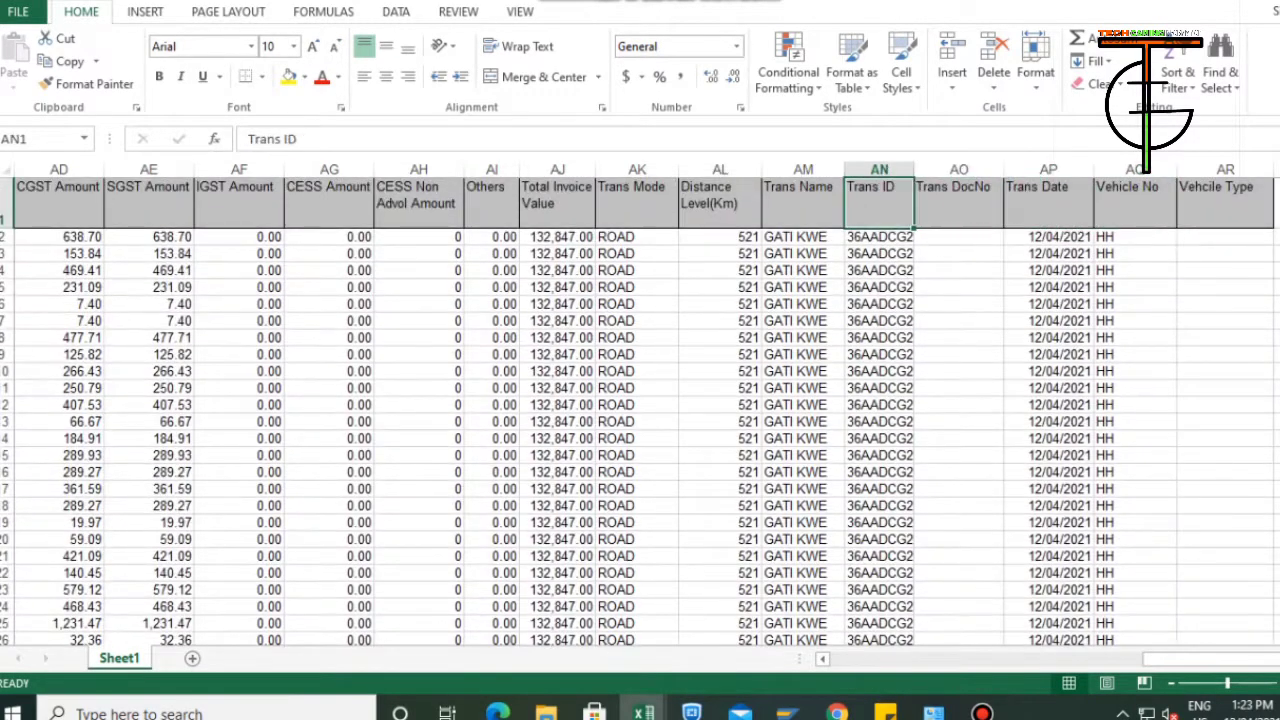
key(Left)
key(Down)
key(Left)
key(Down)
key(Down)
key(Down)
key(Down)
key(Down)
key(Down)
key(Down)
key(Down)
key(Down)
key(Down)
key(Down)
key(Down)
key(Down)
key(Down)
key(Down)
key(Down)
key(Down)
key(Down)
key(Down)
key(Down)
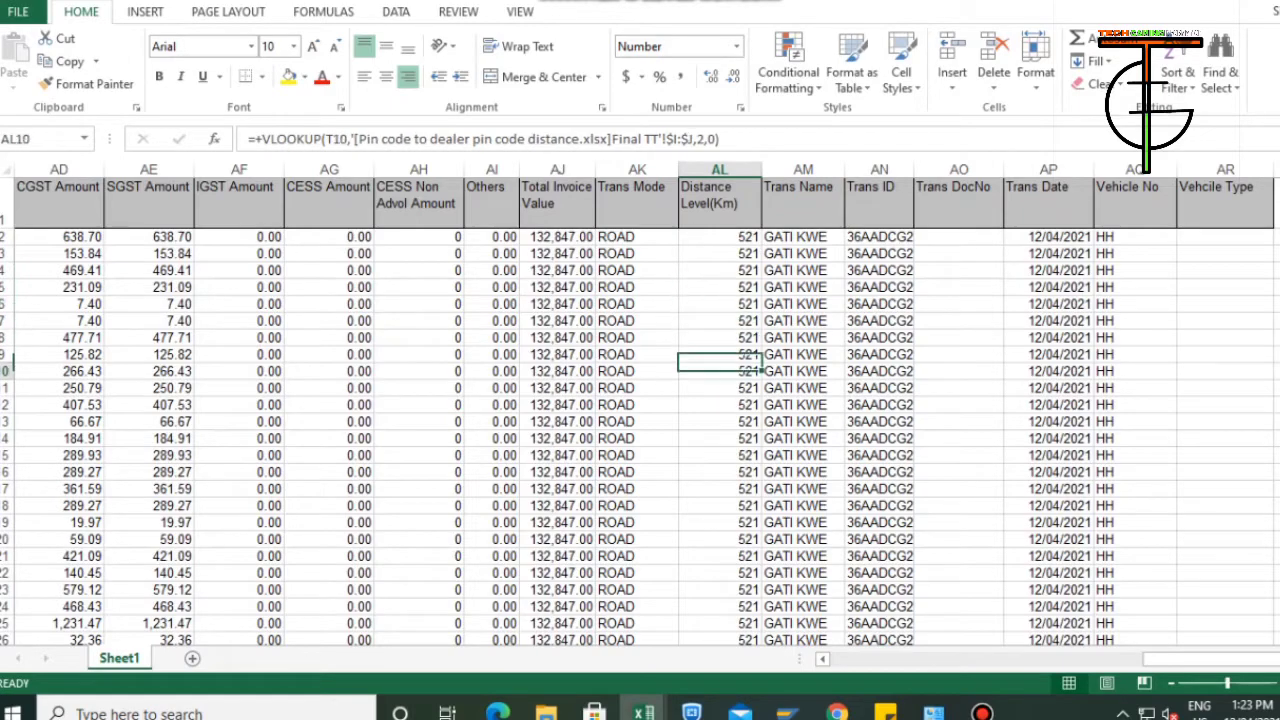
key(Down)
key(Down)
key(Down)
key(Down)
key(Down)
key(Down)
key(Down)
key(Down)
key(Down)
key(Down)
key(ctrl+Up)
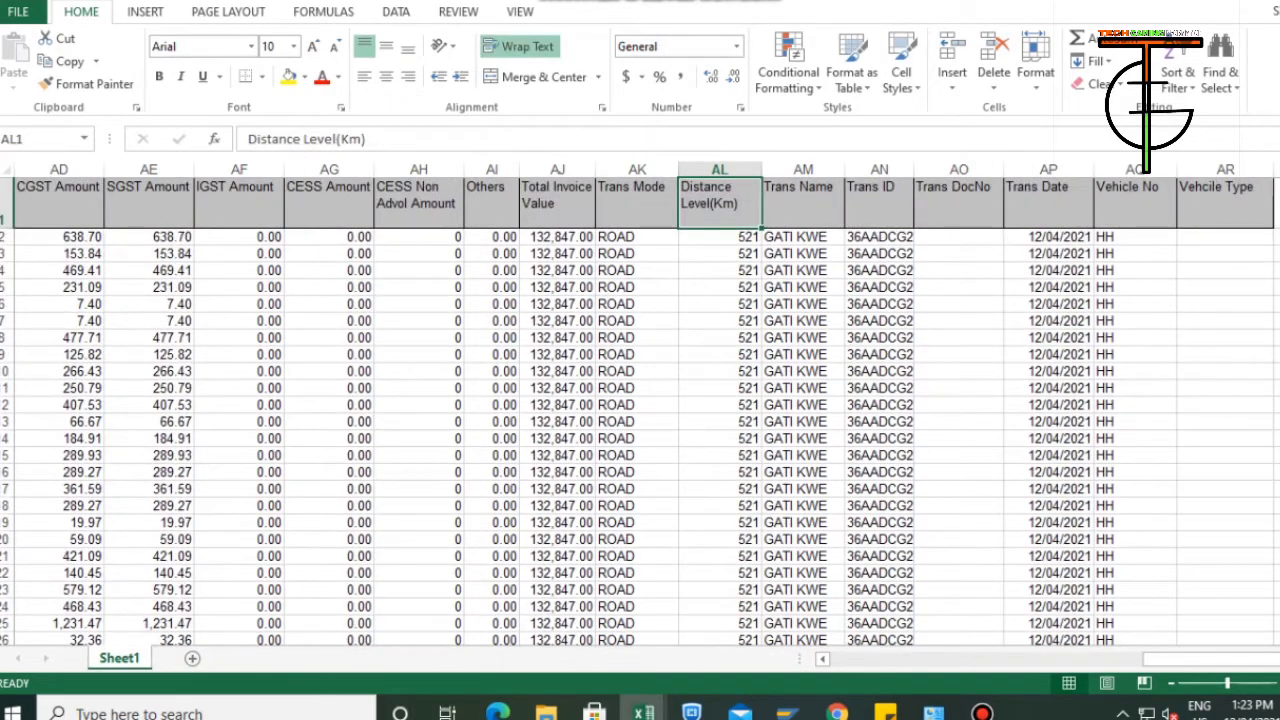
Use header filters to review the distinct values of Distance Level(Km), Trans Name and Trans ID, and remove the filters.
key(ctrl+Left)
drag(912, 660, 1223, 660)
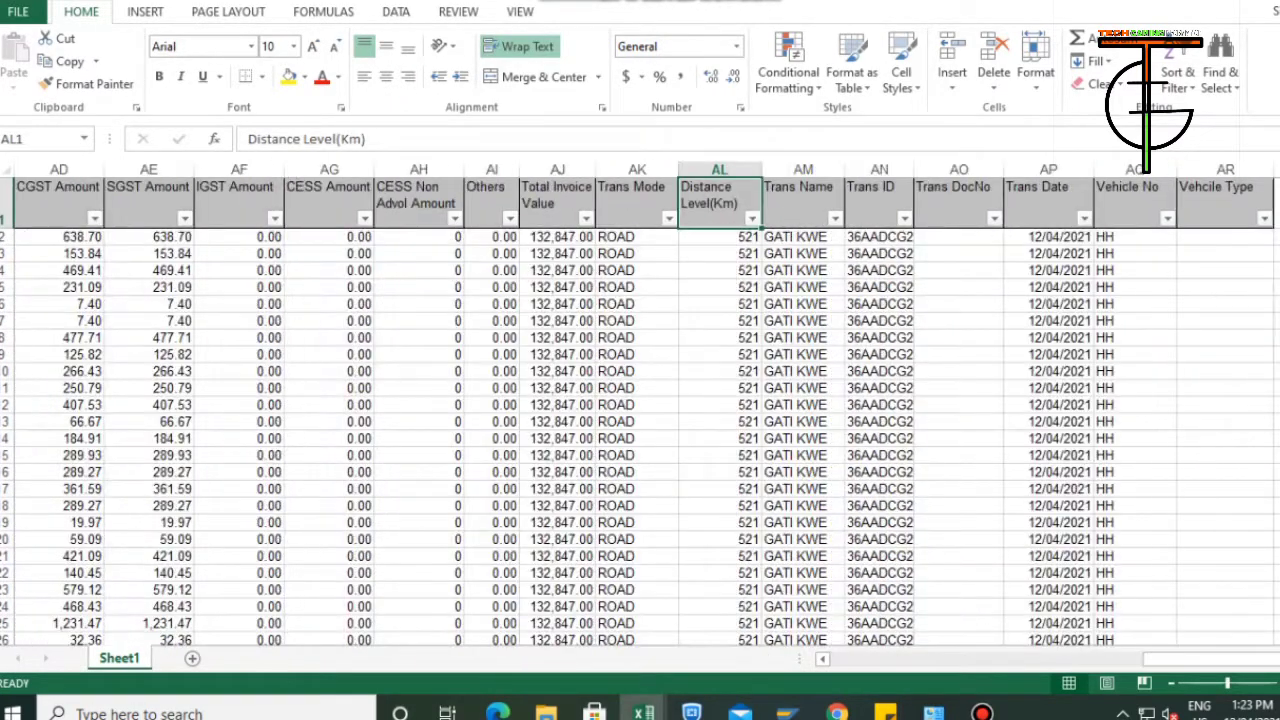
key(alt+Down)
scroll(640, 480, down, 3)
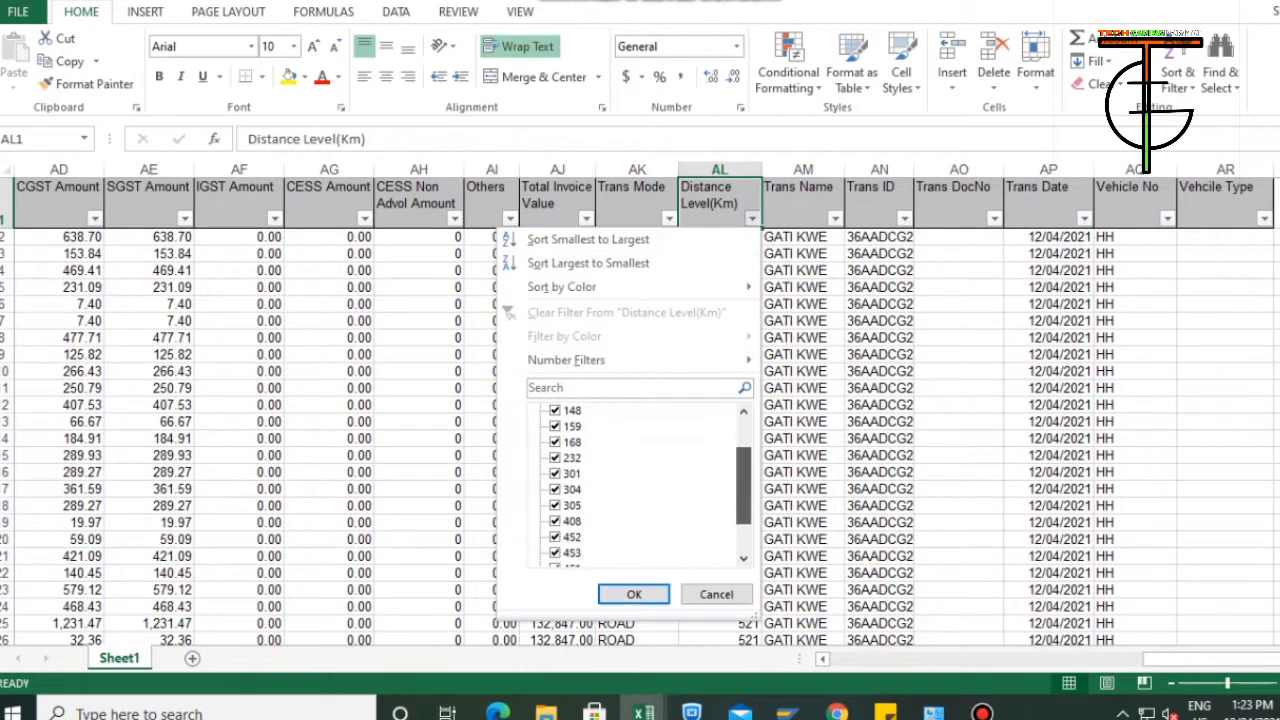
key(Return)
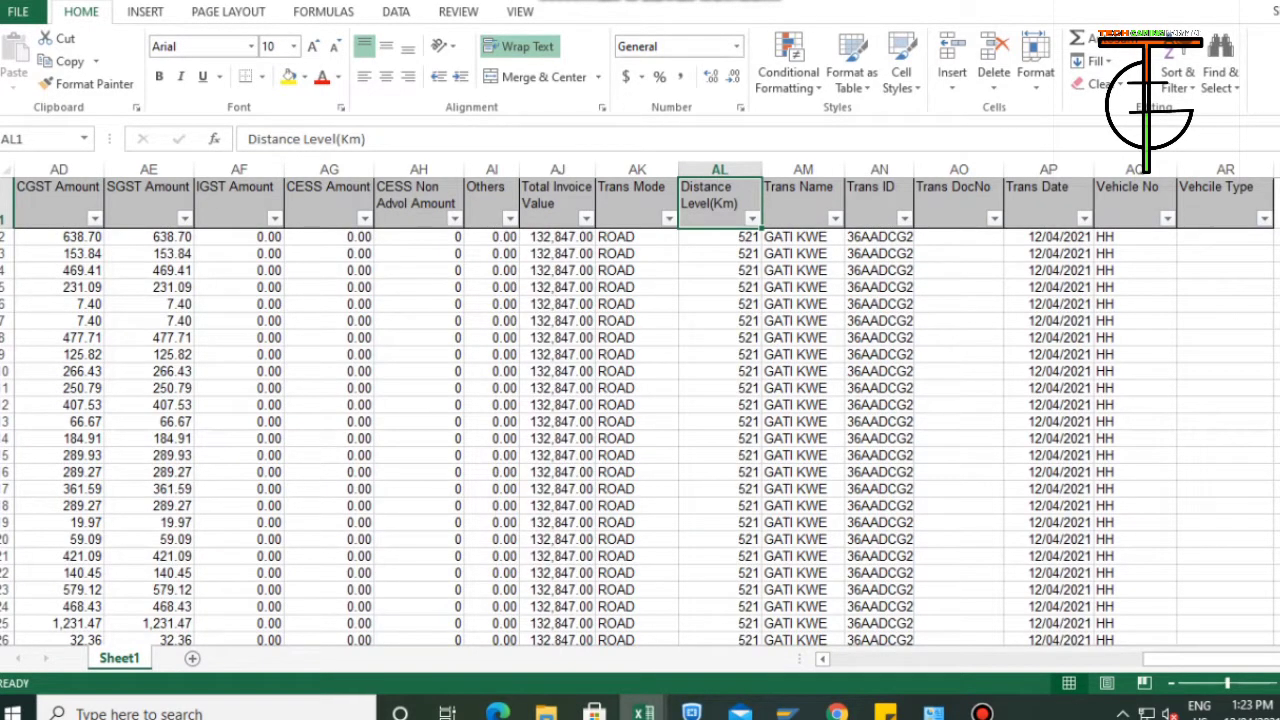
click(835, 218)
click(717, 594)
click(904, 218)
key(Return)
click(1134, 237)
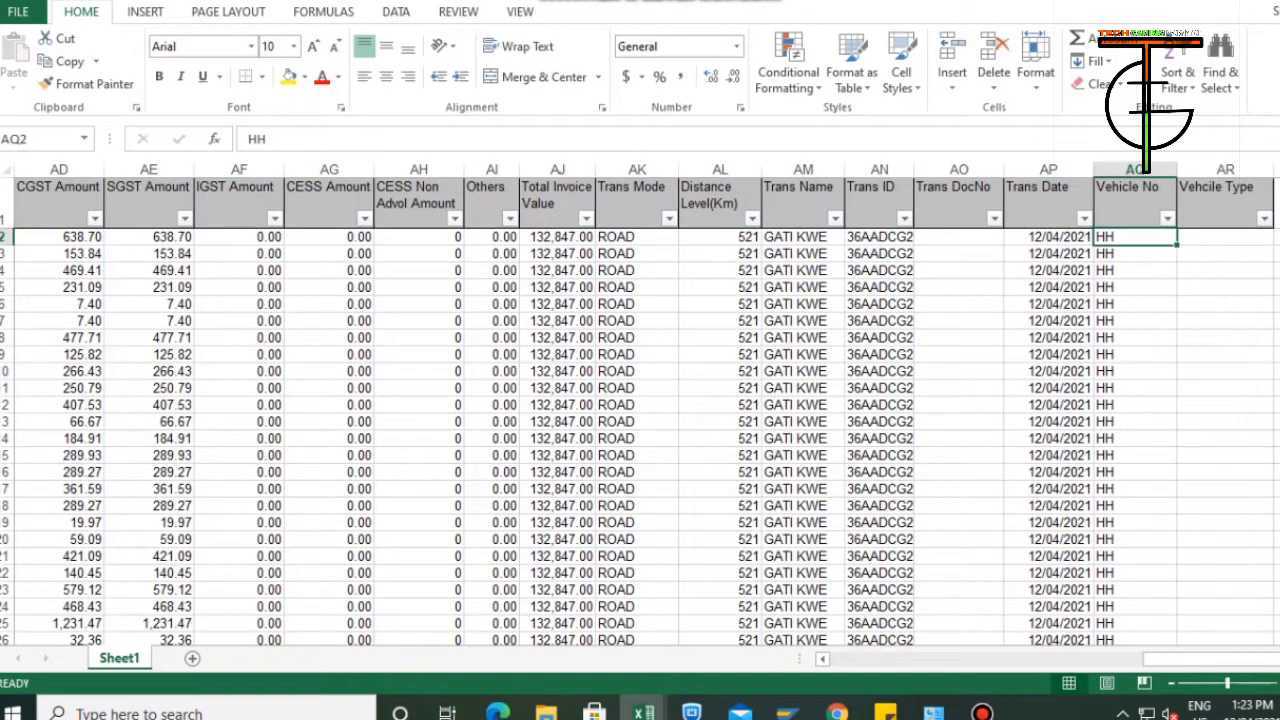
click(719, 200)
key(ctrl+shift+l)
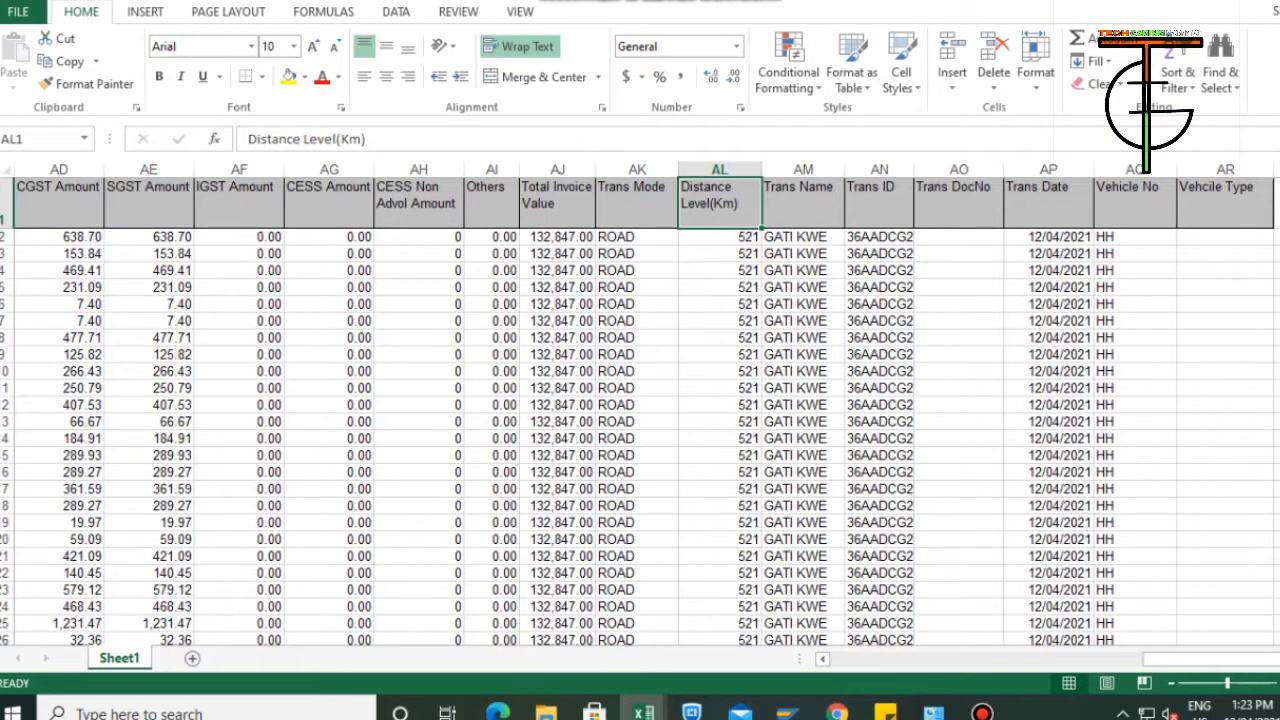
Enter UP14ET5676 as the first data row's Vehicle No in cell AQ2.
key(Down)
key(Right)
key(Right)
key(Right)
key(Right)
key(Right)
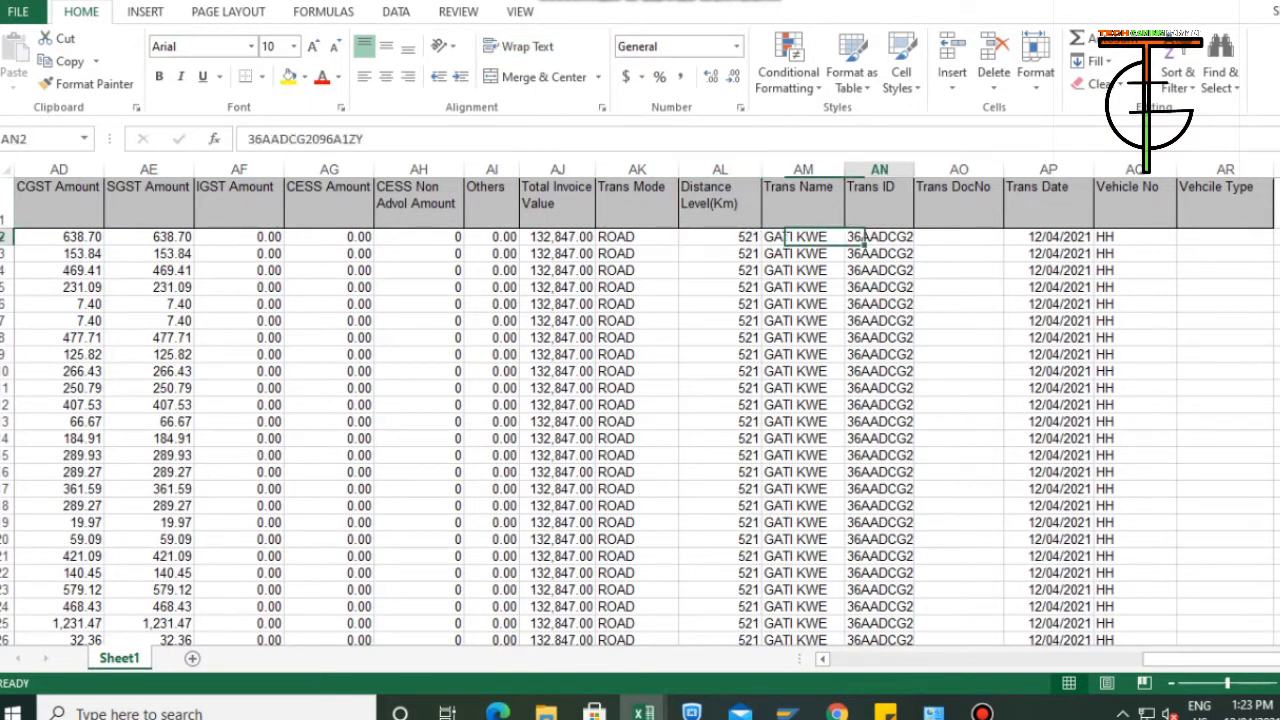
text(U)
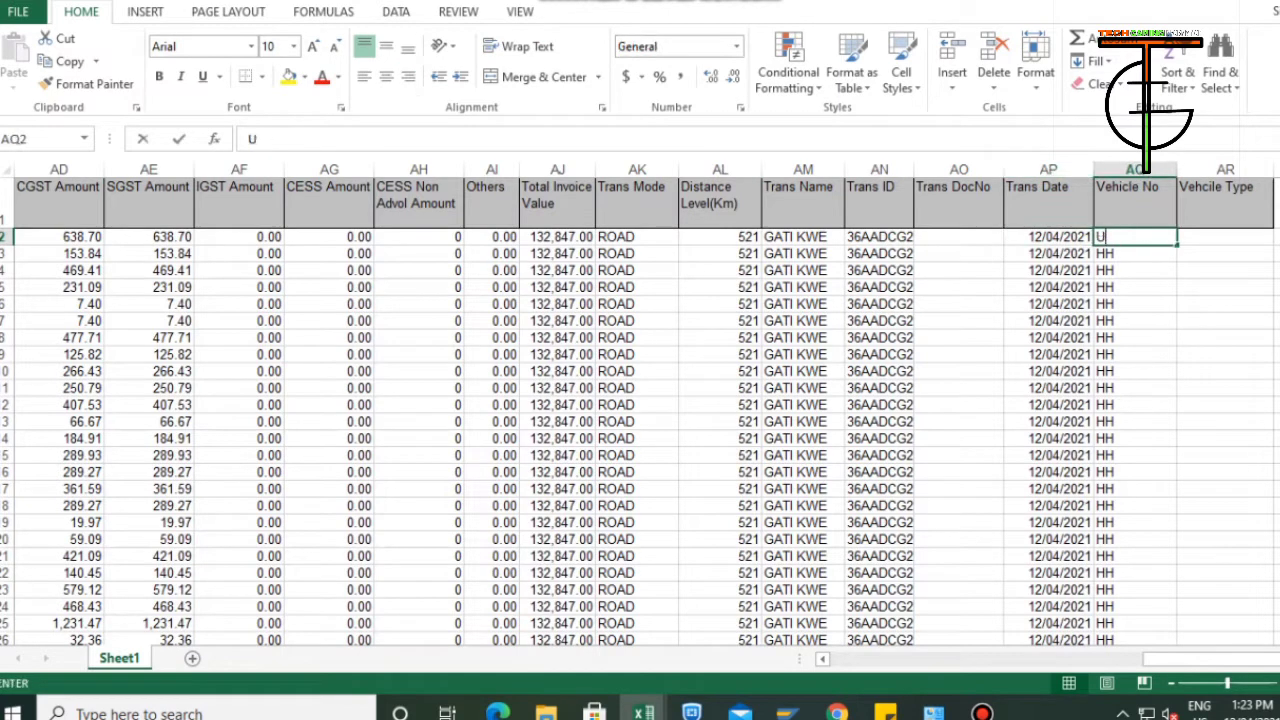
text(P14ET56)
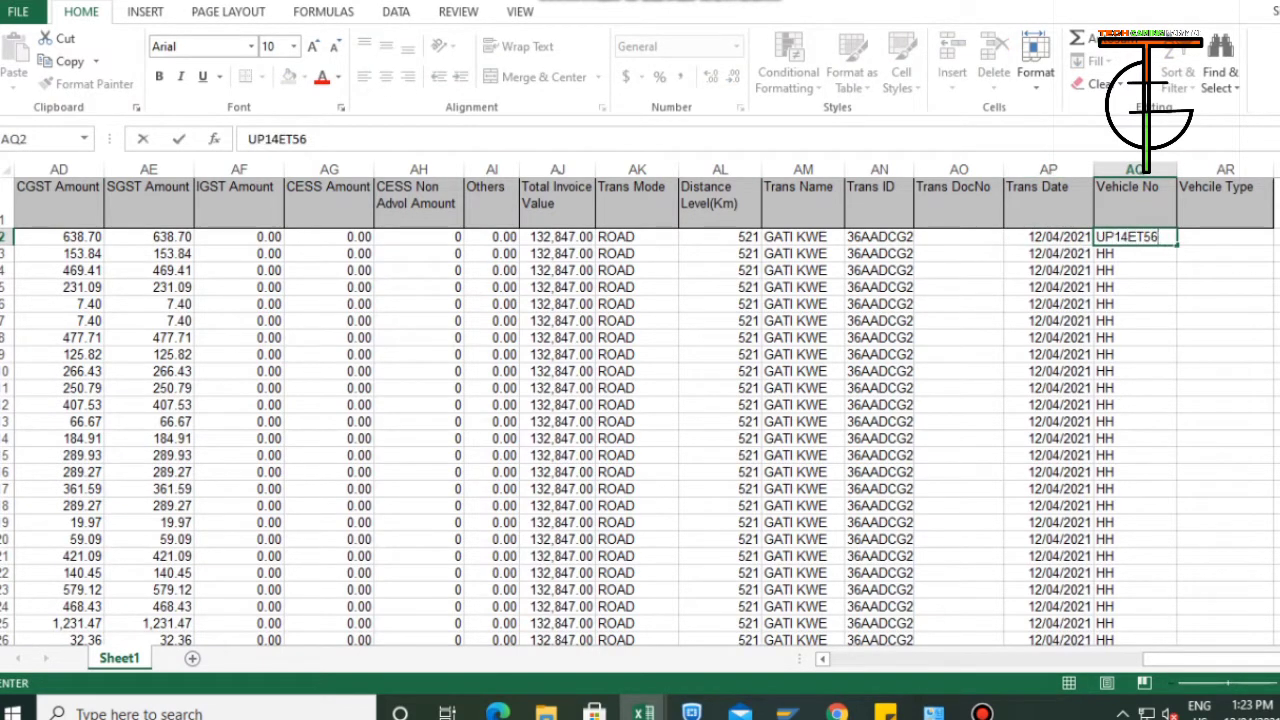
key(Return)
Fill the vehicle number from AQ2 down the Vehicle No column through row 291.
key(Up)
key(ctrl+shift+Down)
key(ctrl+shift+Down)
key(ctrl+shift+Up)
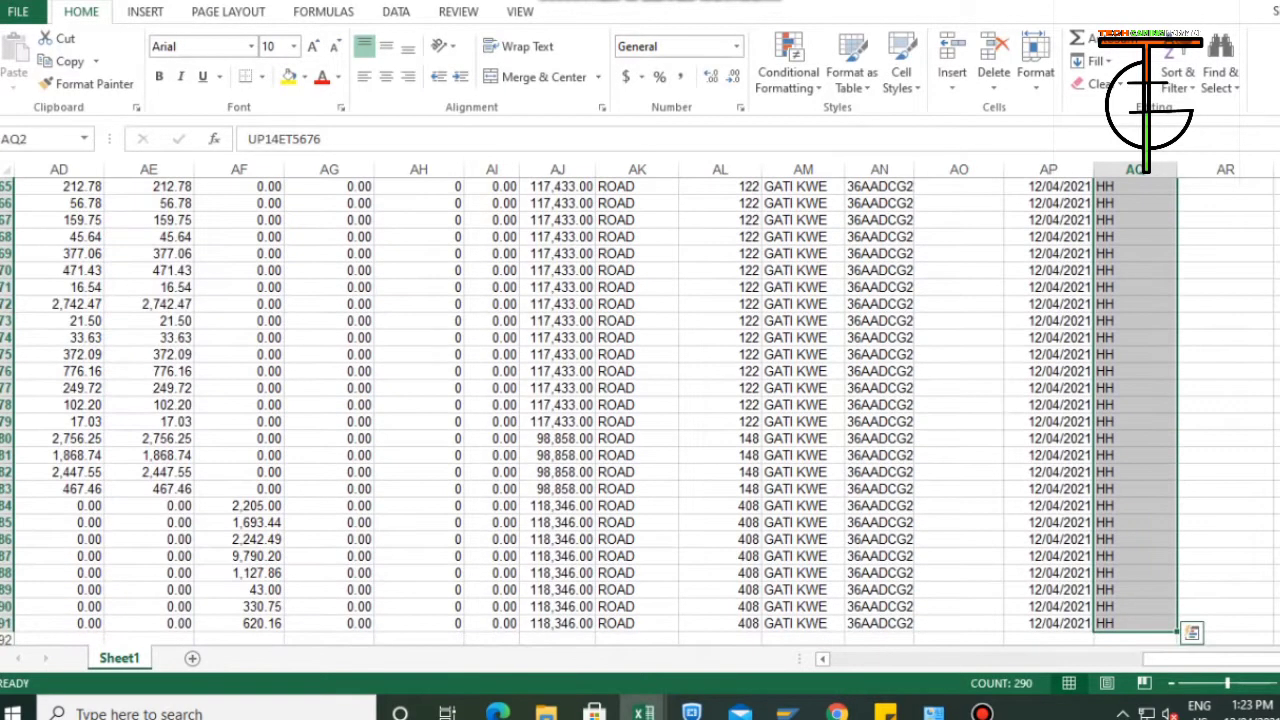
key(ctrl+d)
key(ctrl+Up)
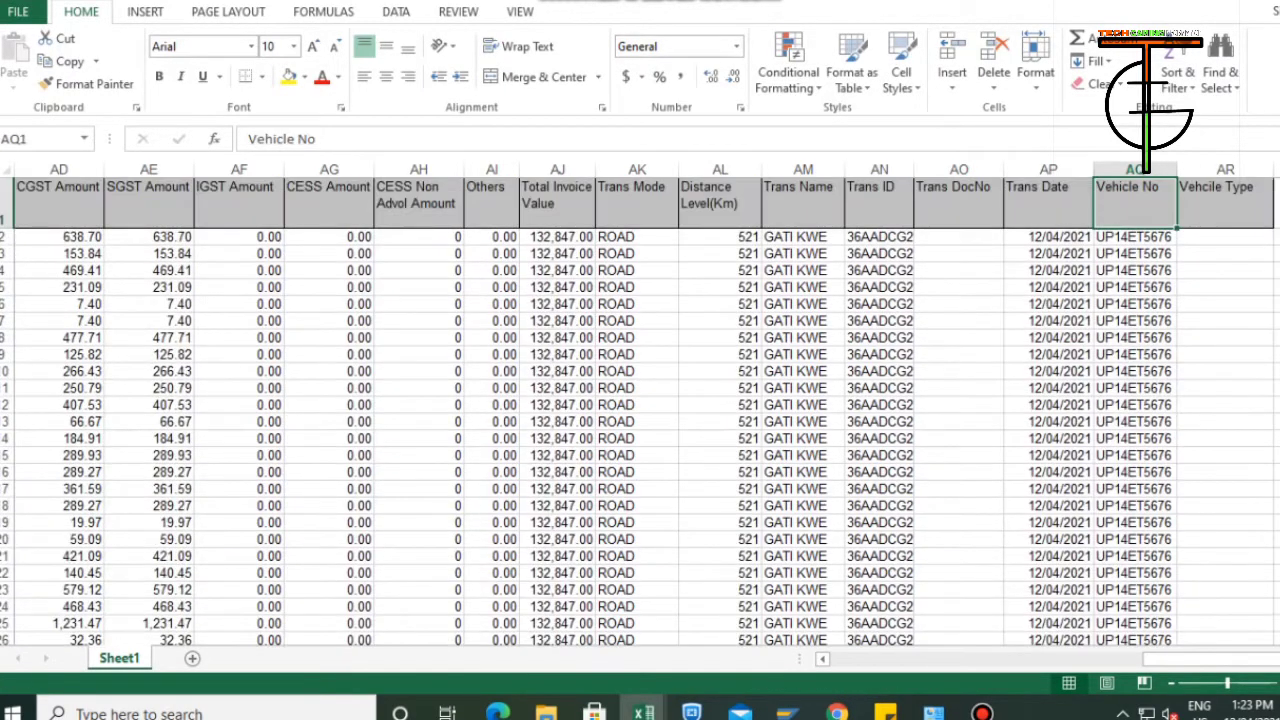
Turn on filters for the sheet's header row.
key(Down)
key(Up)
key(Left)
key(Left)
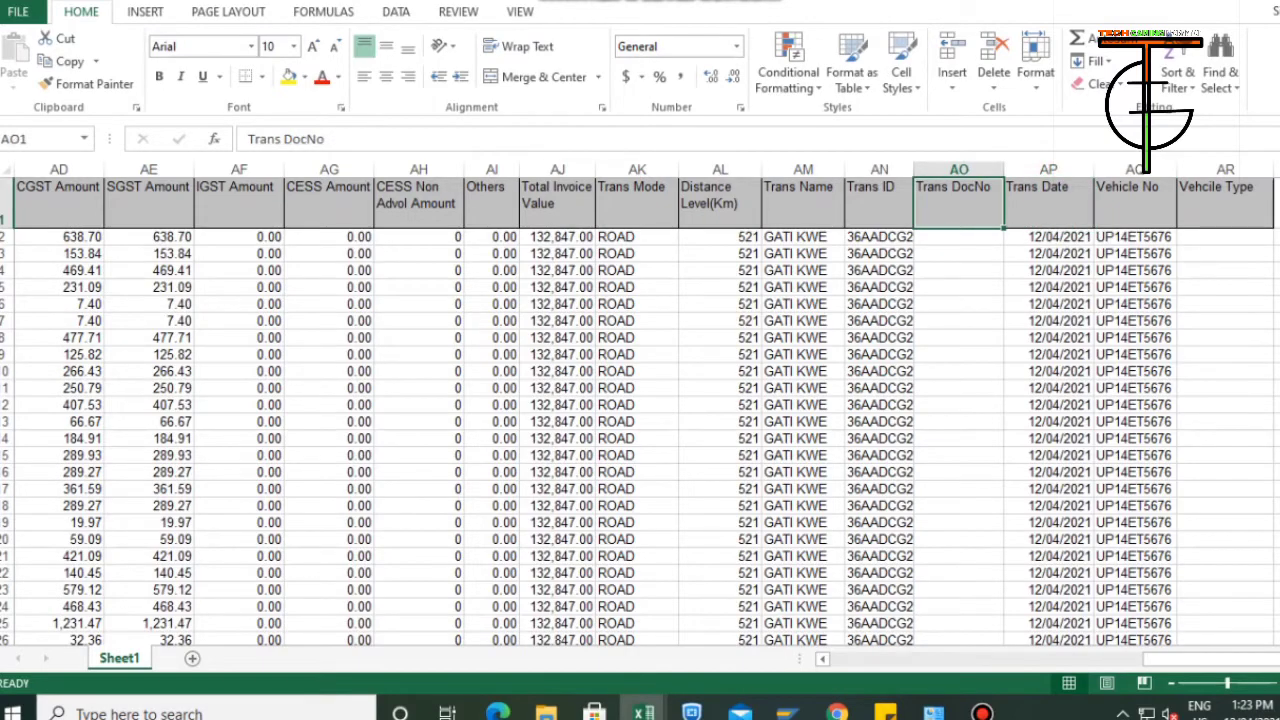
drag(1210, 659, 898, 659)
click(737, 197)
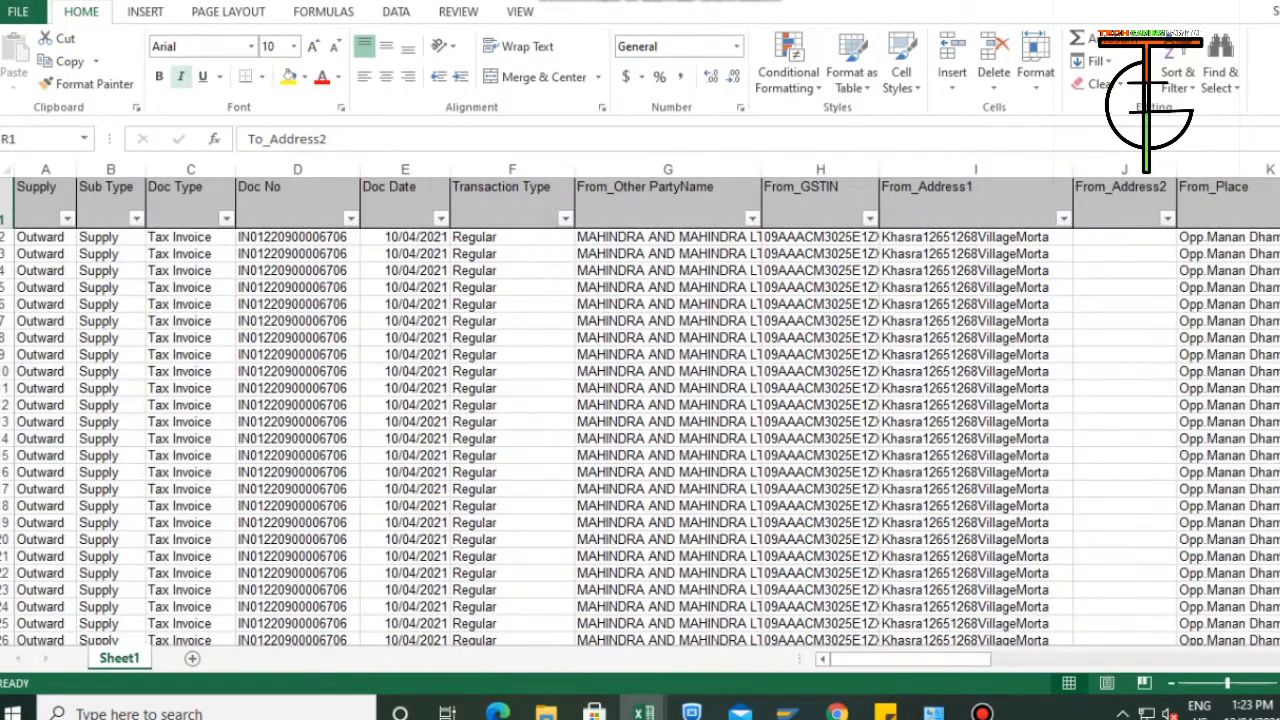
click(145, 12)
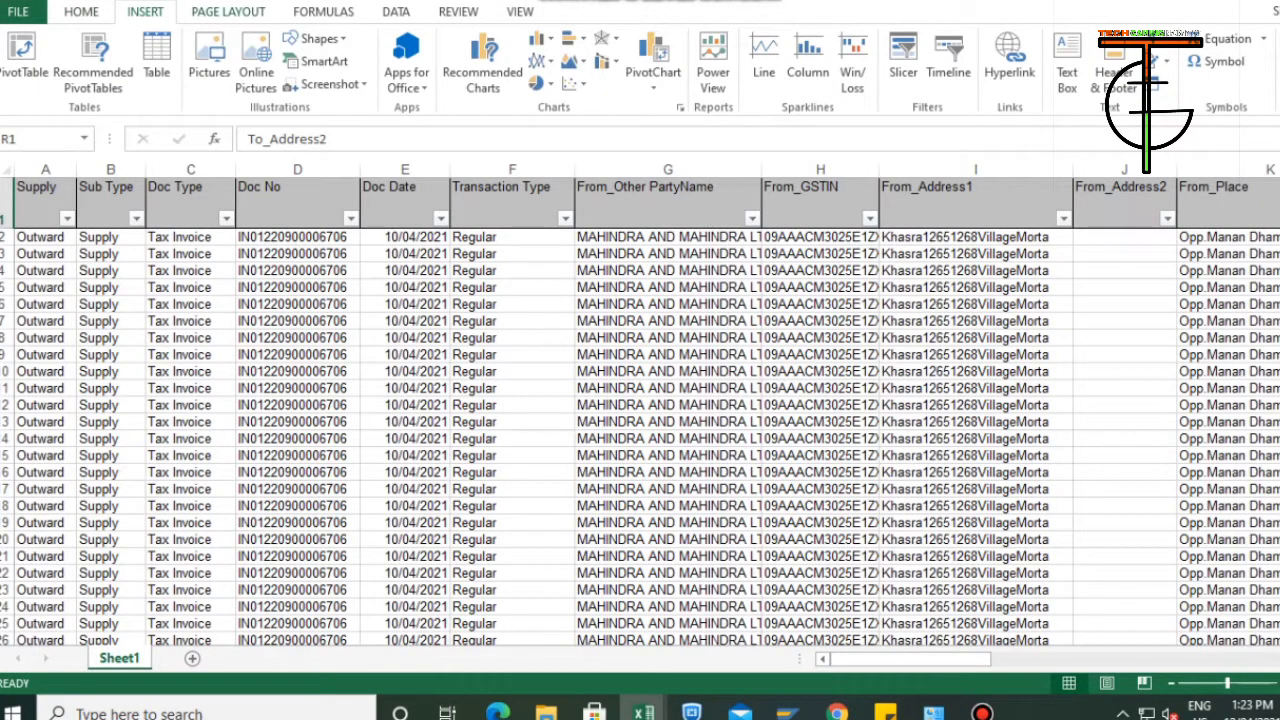
click(228, 12)
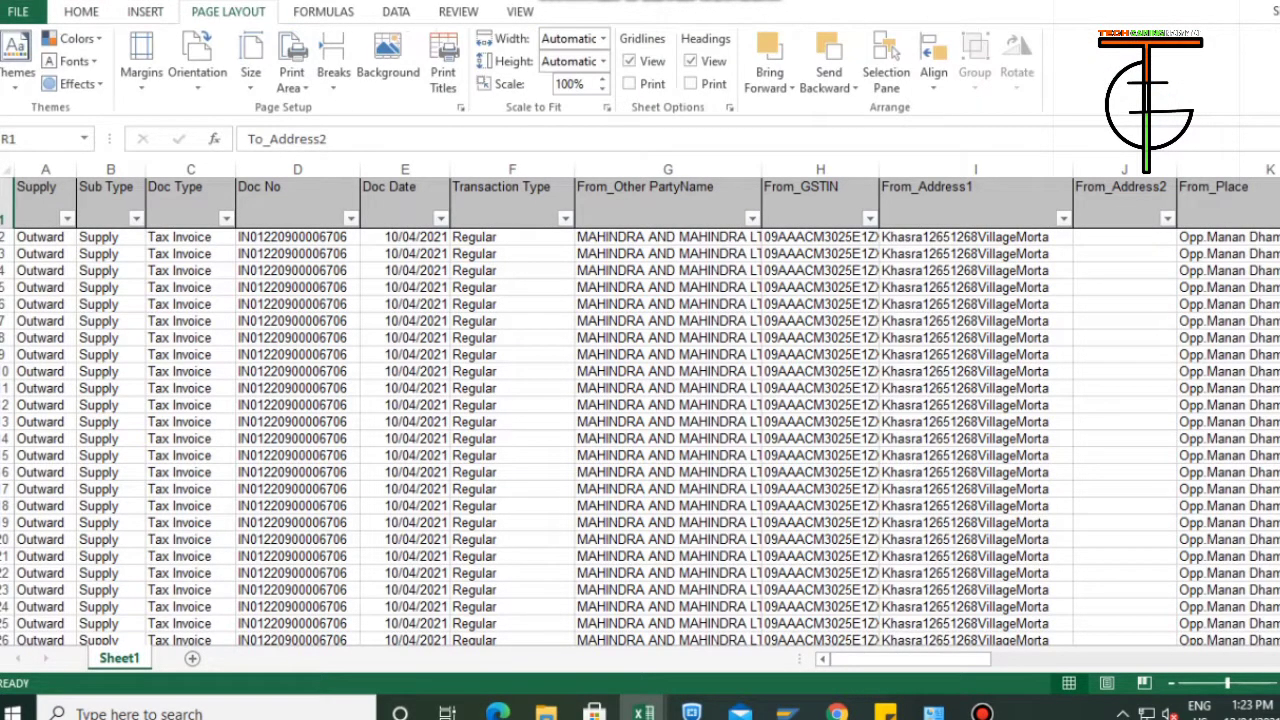
click(323, 12)
click(396, 12)
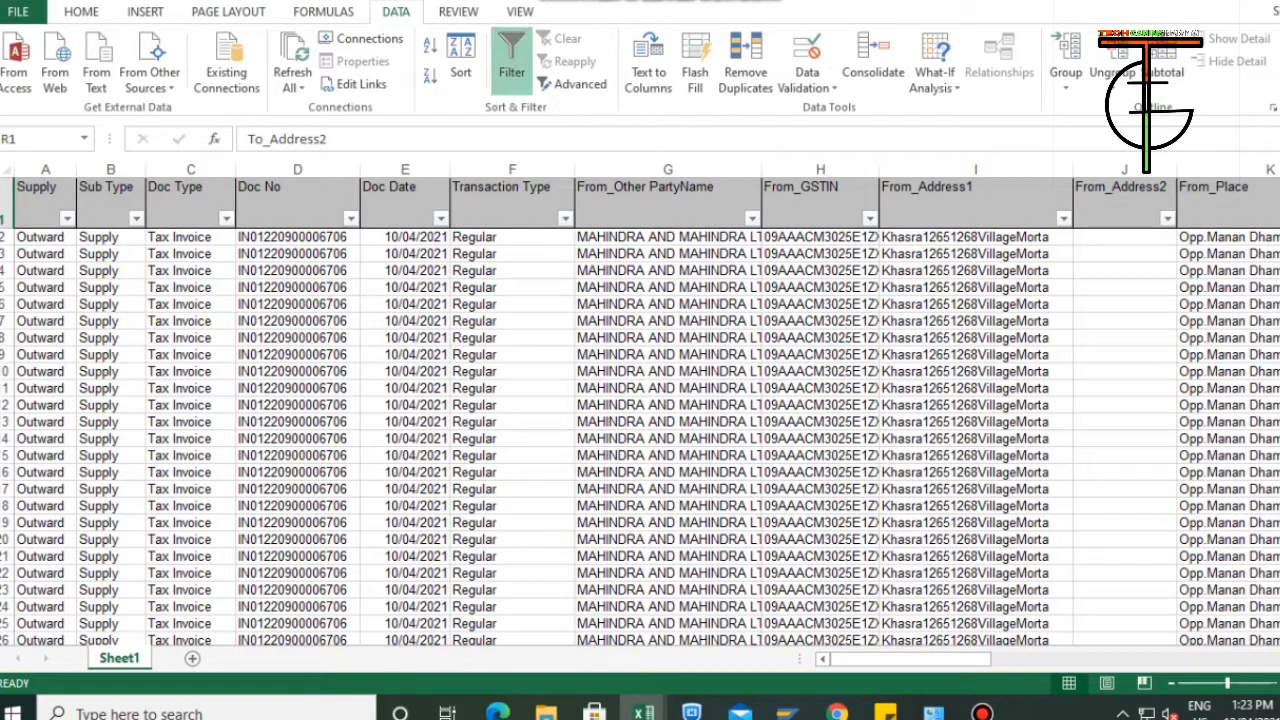
Filter the To_Other PartyName column to show only S M DISTRIBUTORS.
click(668, 200)
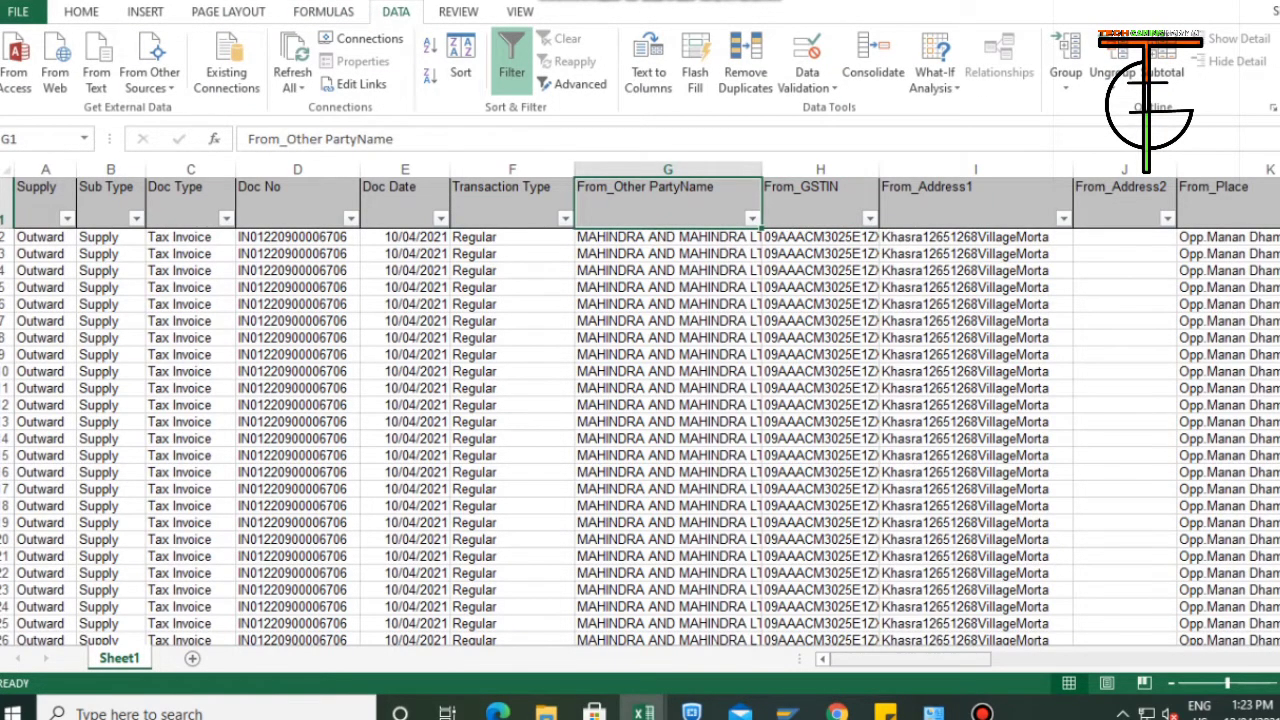
drag(910, 659, 997, 659)
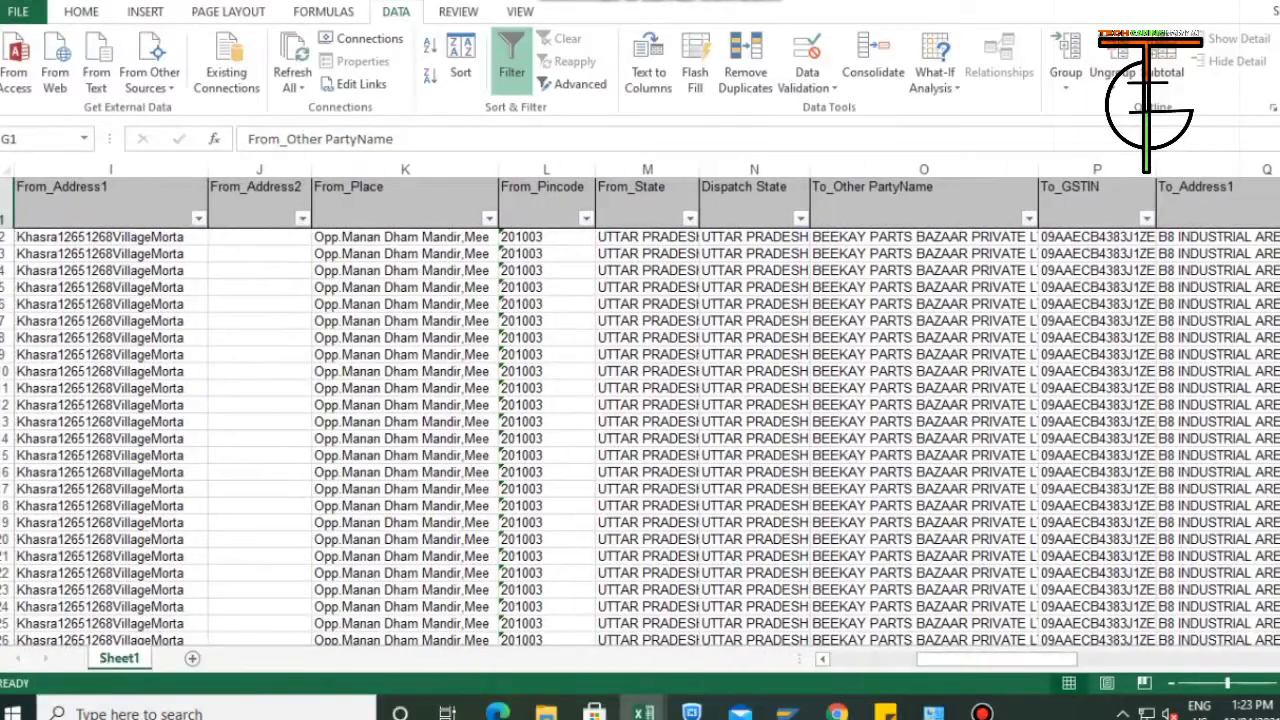
click(1028, 218)
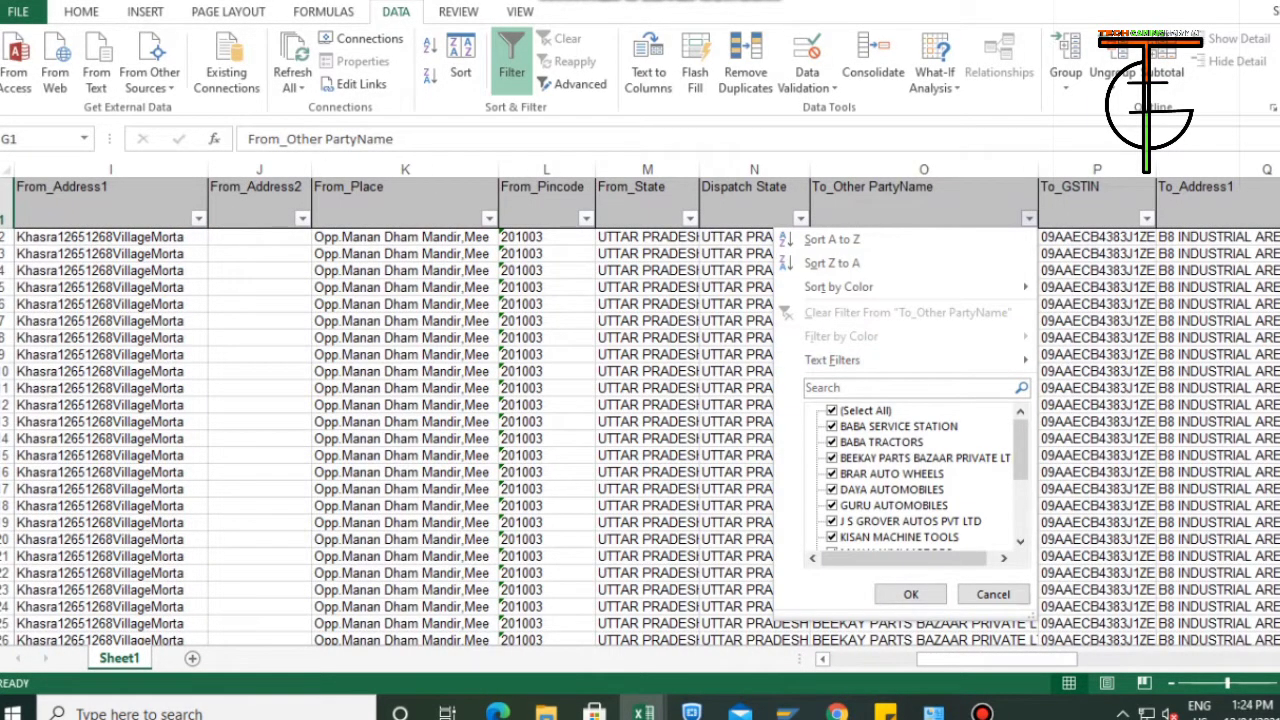
click(832, 410)
scroll(915, 475, down, 1)
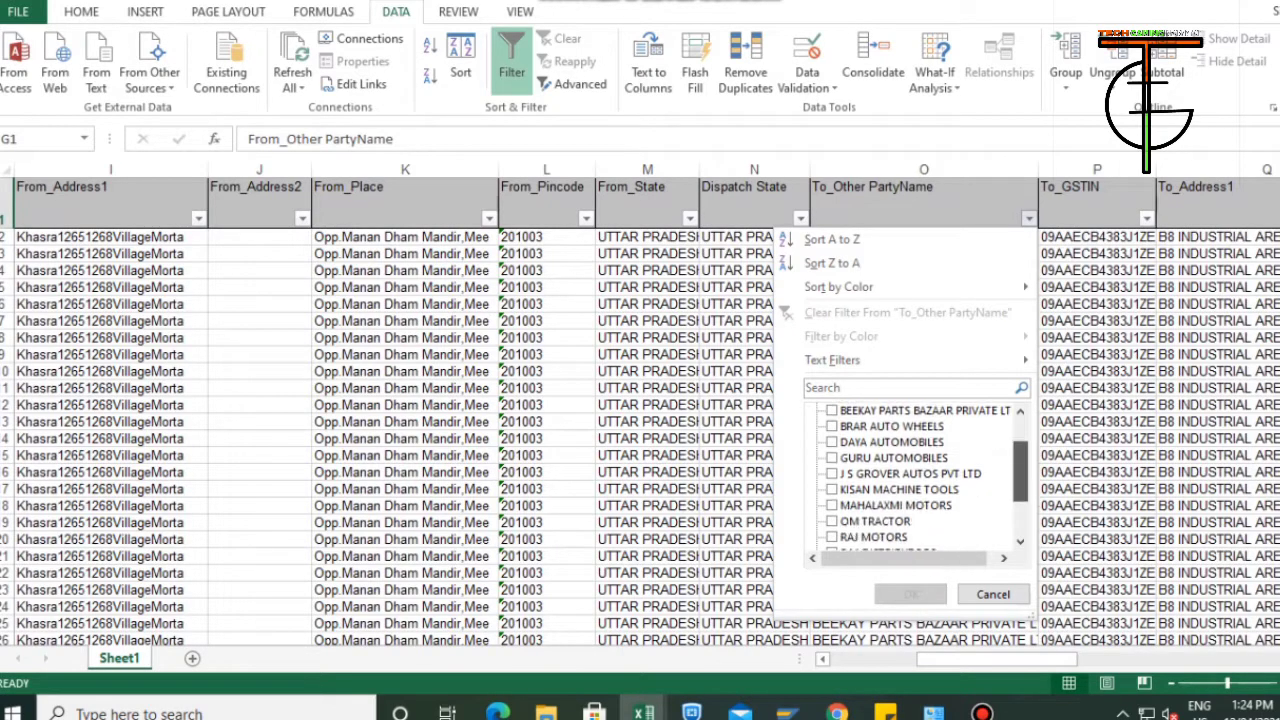
drag(1020, 471, 1020, 503)
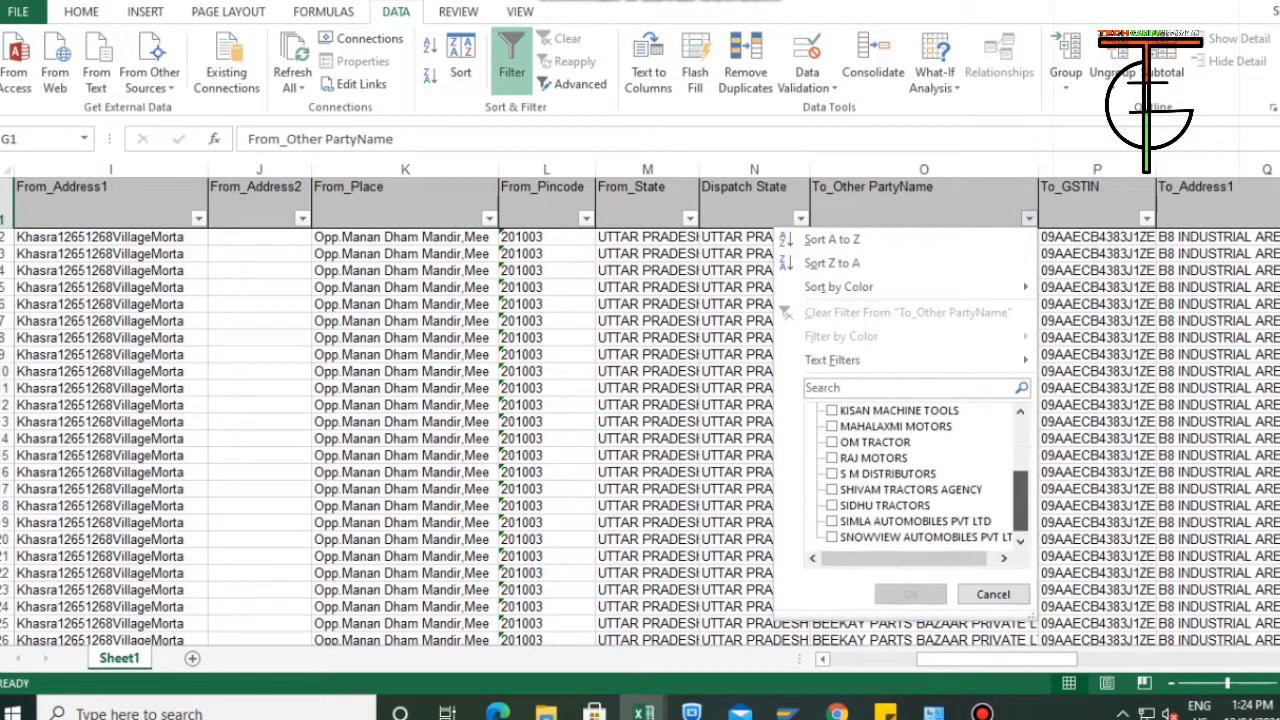
click(832, 474)
click(911, 594)
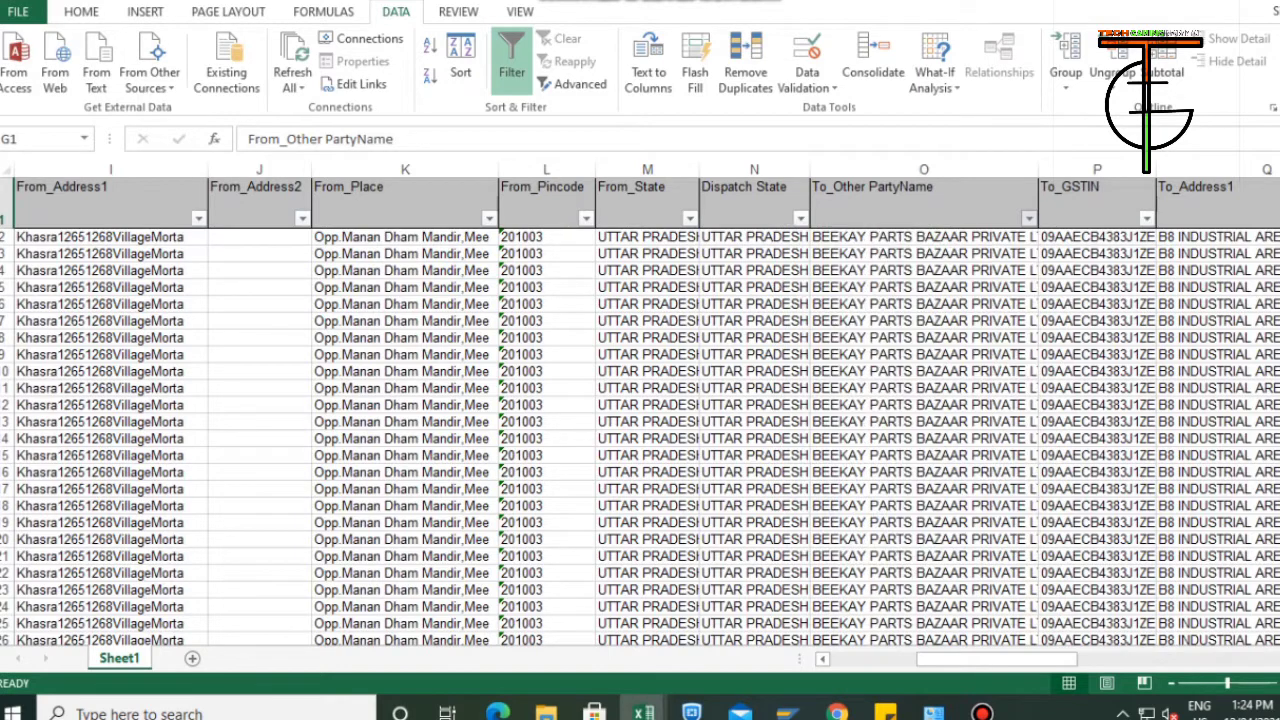
Enter 175904762 as the Trans DocNo of the first filtered row in cell AO280.
drag(1008, 659, 1218, 659)
click(958, 237)
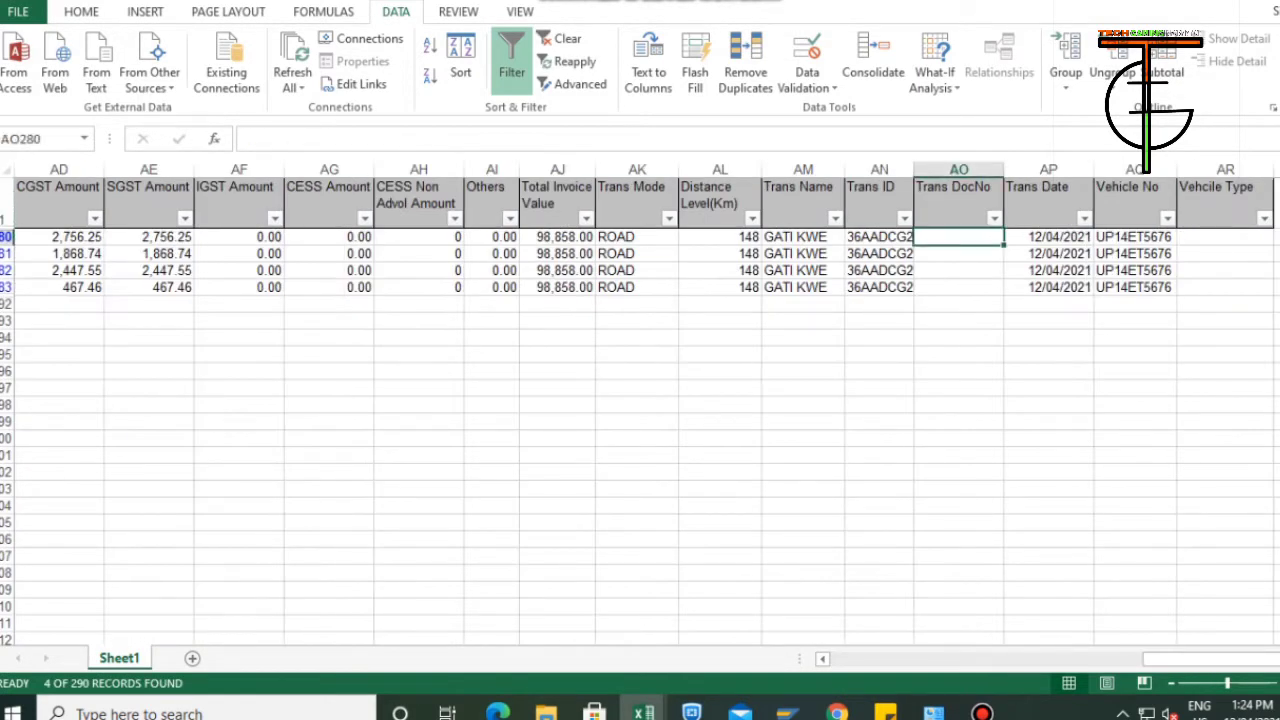
text(1759)
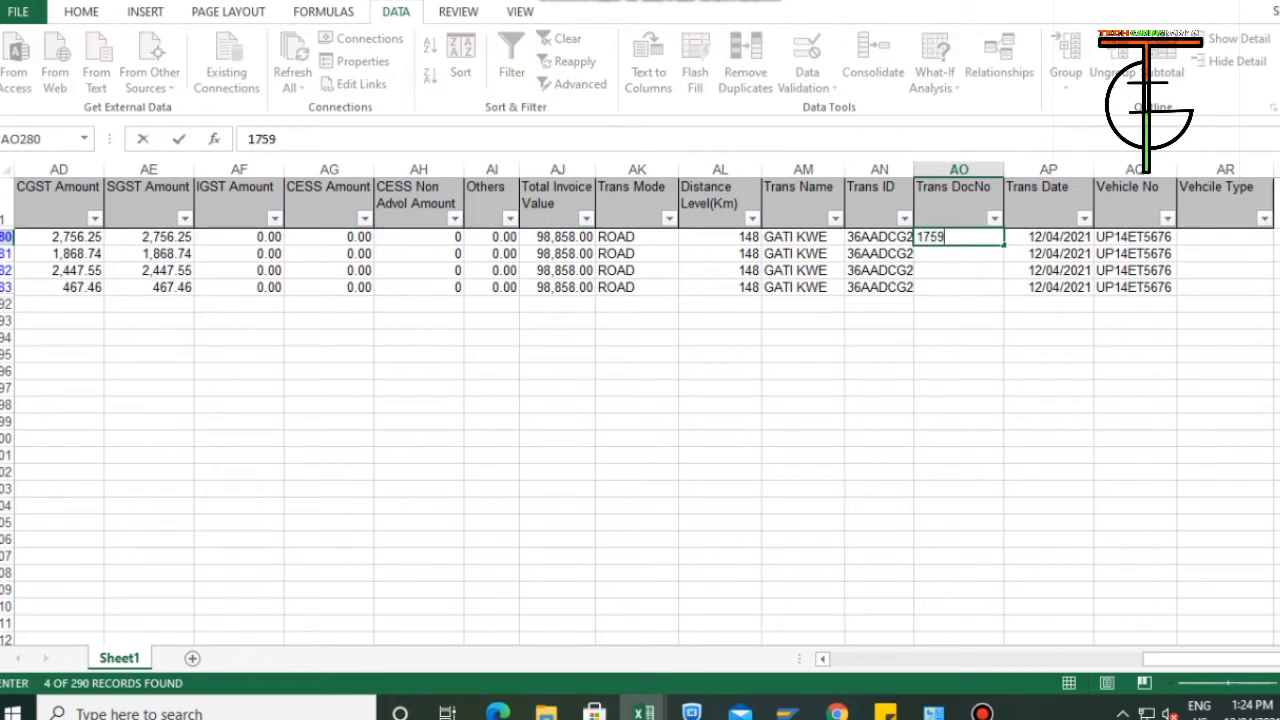
text(04762)
key(Return)
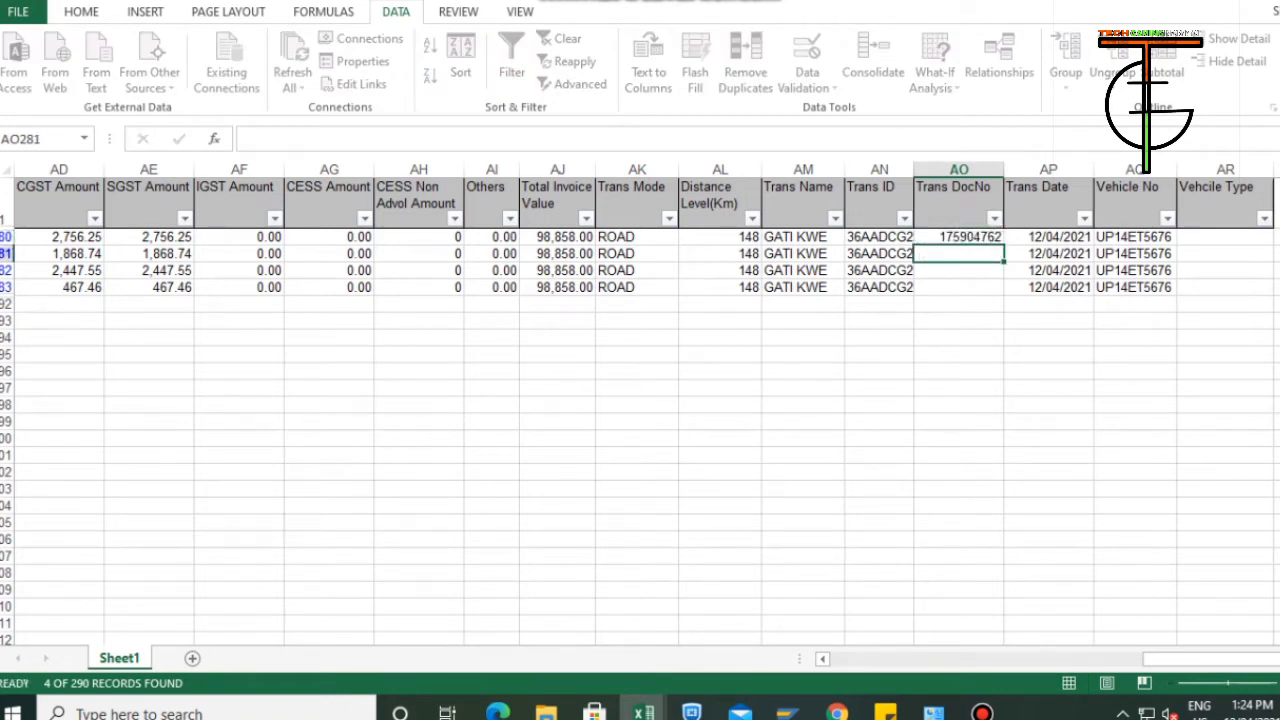
Fill the Trans DocNo from AO280 down to the other filtered rows through AO283.
key(Up)
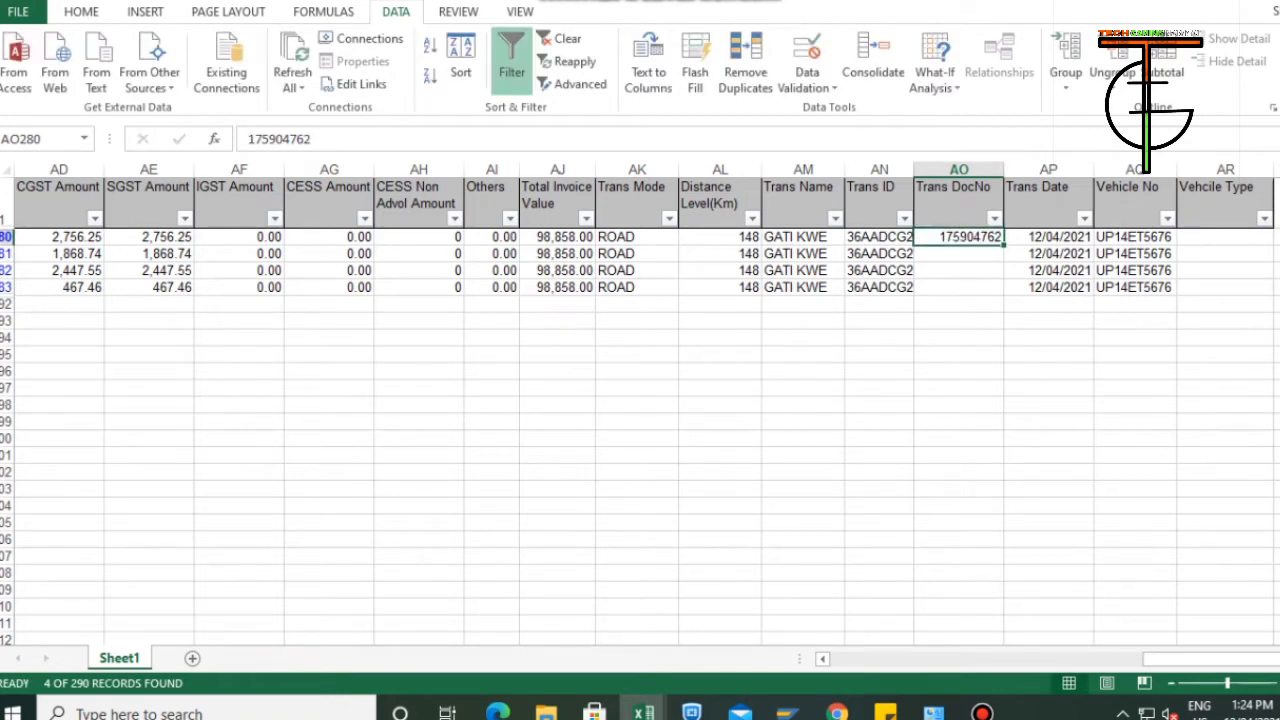
key(shift+Down)
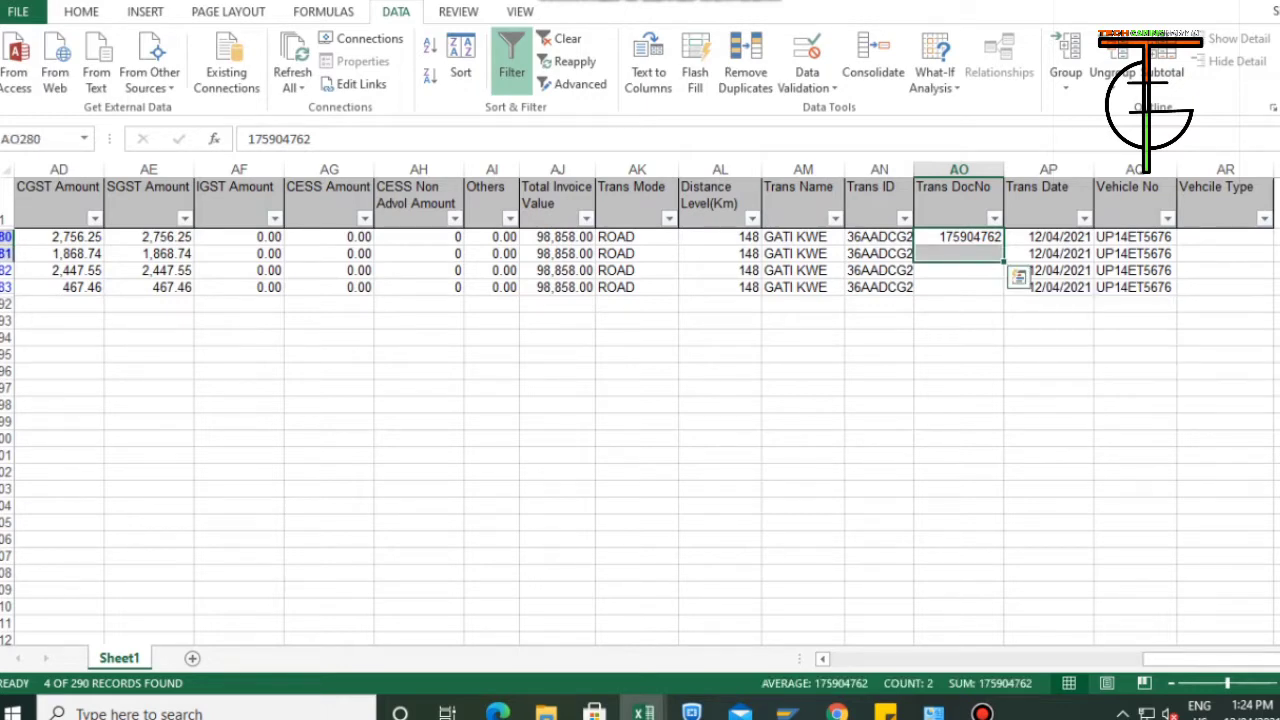
key(shift+Down)
key(shift+Down)
key(ctrl+d)
key(ctrl+Up)
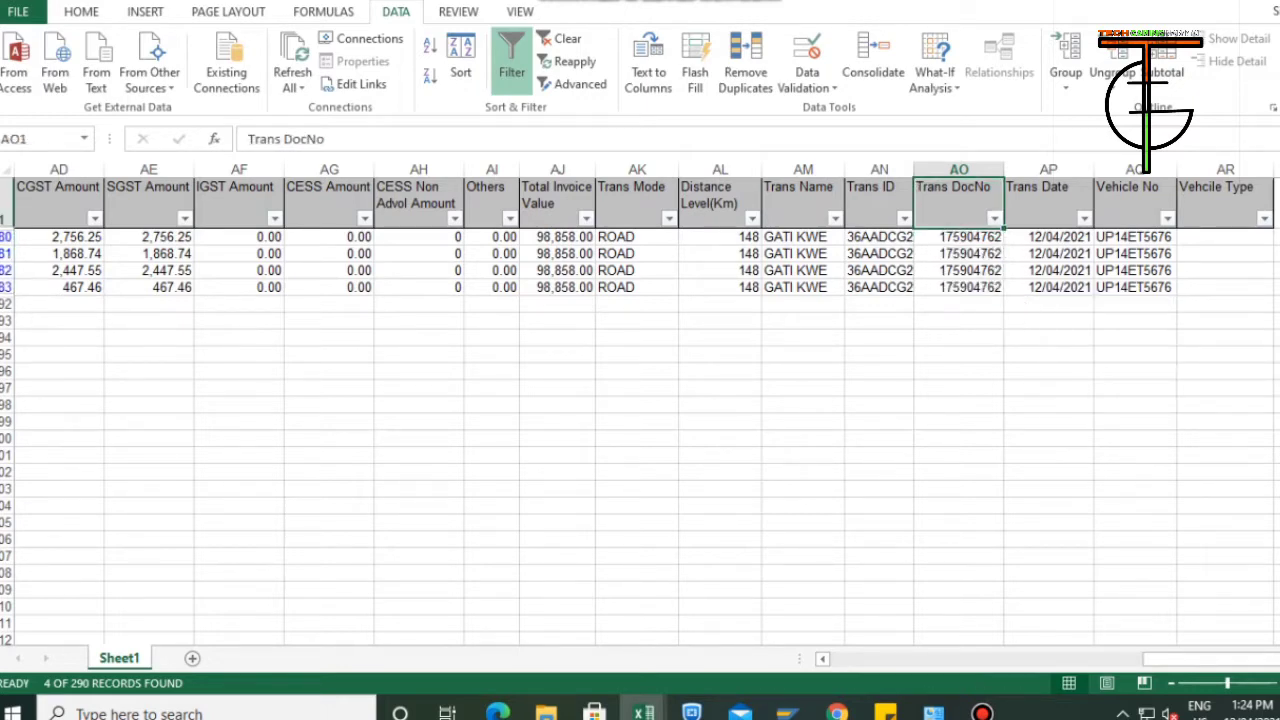
Filter the To_Other PartyName column for another party and enter 175904763 as its Trans DocNo.
drag(1213, 659, 986, 659)
click(1030, 218)
drag(1020, 450, 1020, 466)
key(Return)
text(175904763)
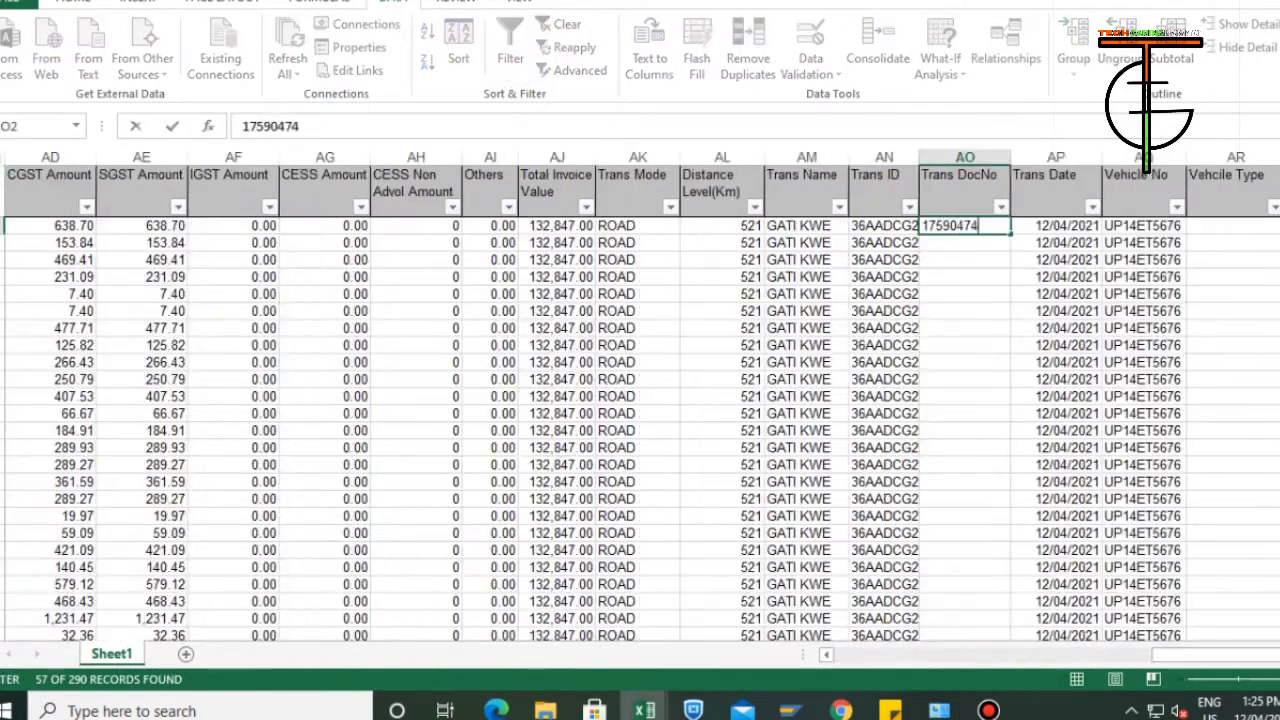
Switch to the E-Way Bill System site in Chrome, view its Bulk Generation Tools page and return to the home page.
key(ctrl+Return)
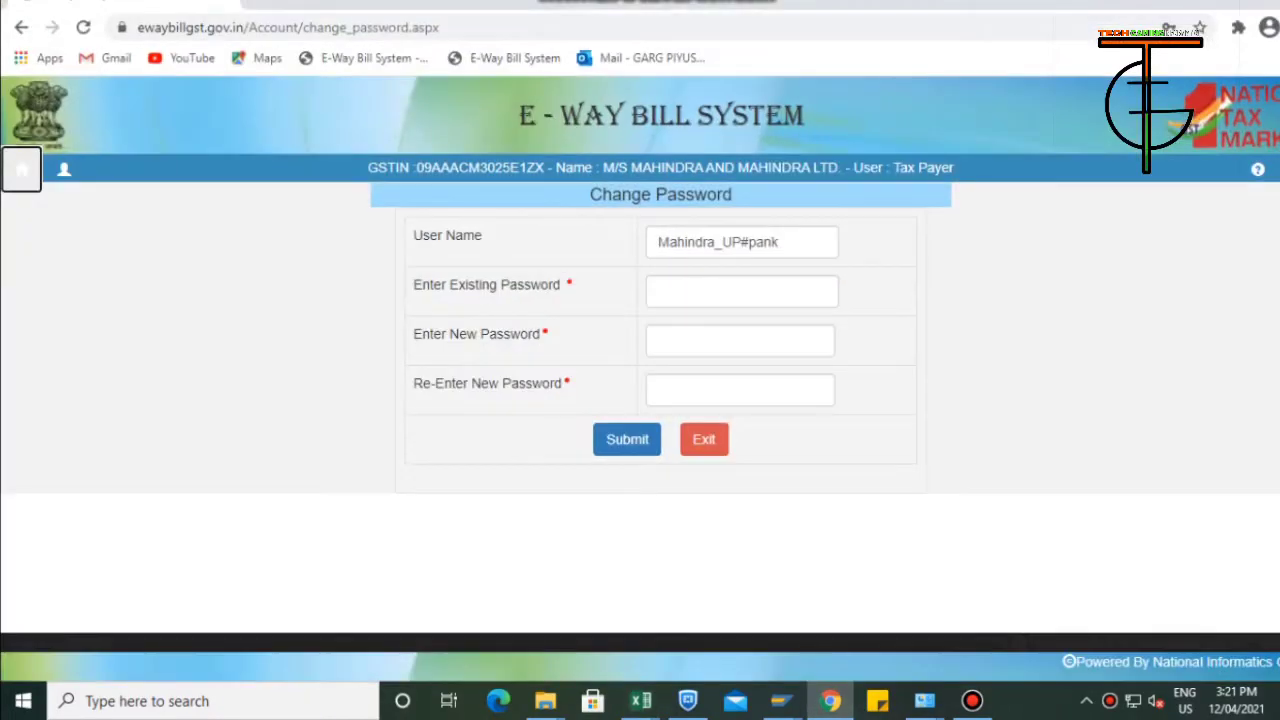
click(1277, 169)
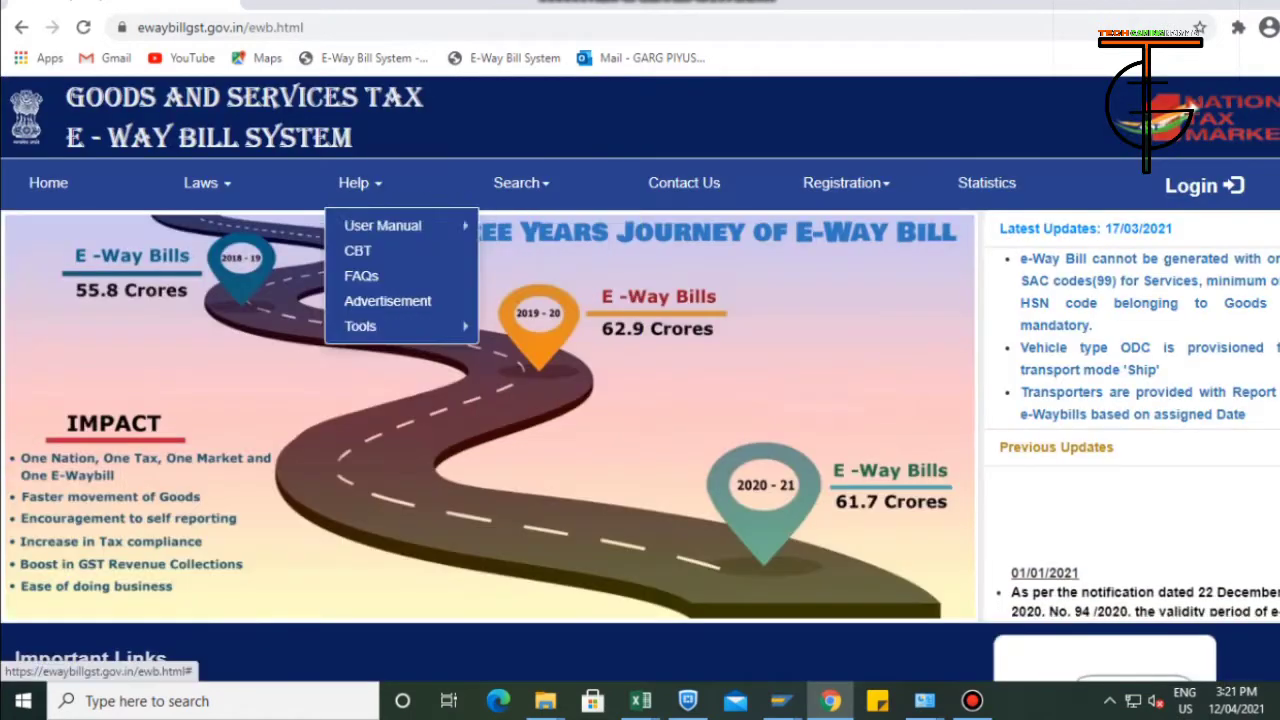
mouse_move(521, 183)
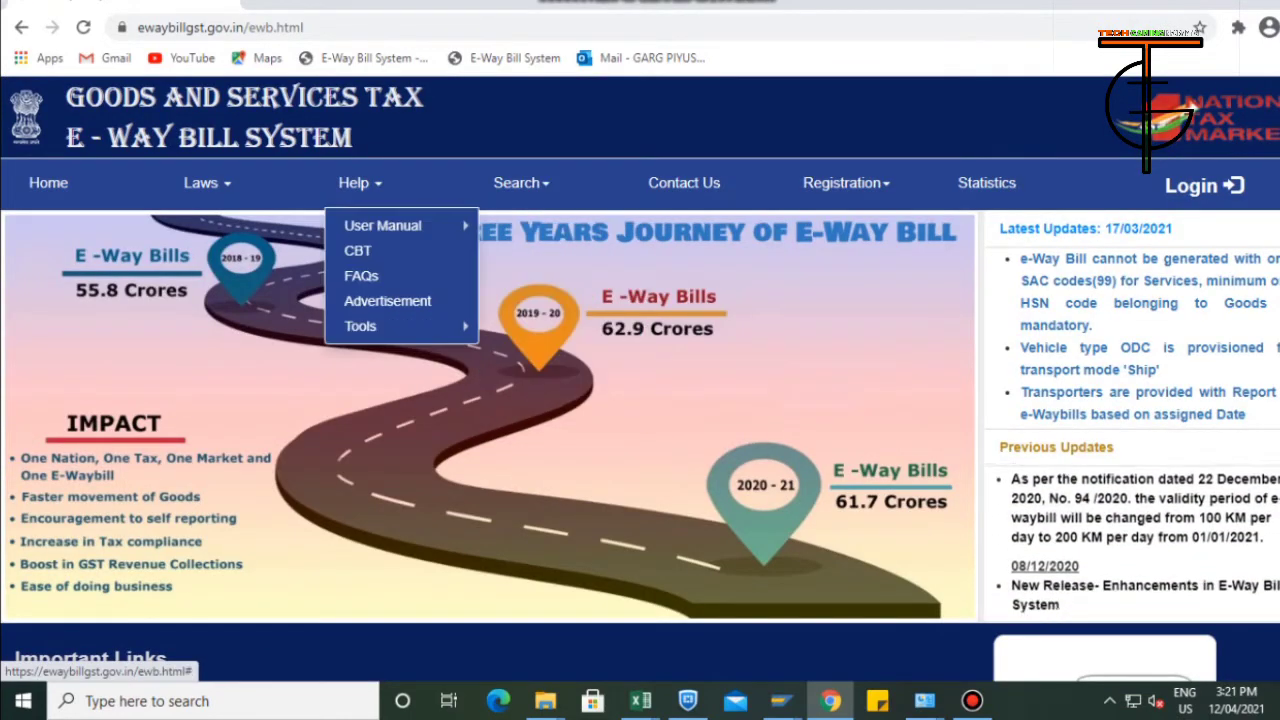
mouse_move(360, 183)
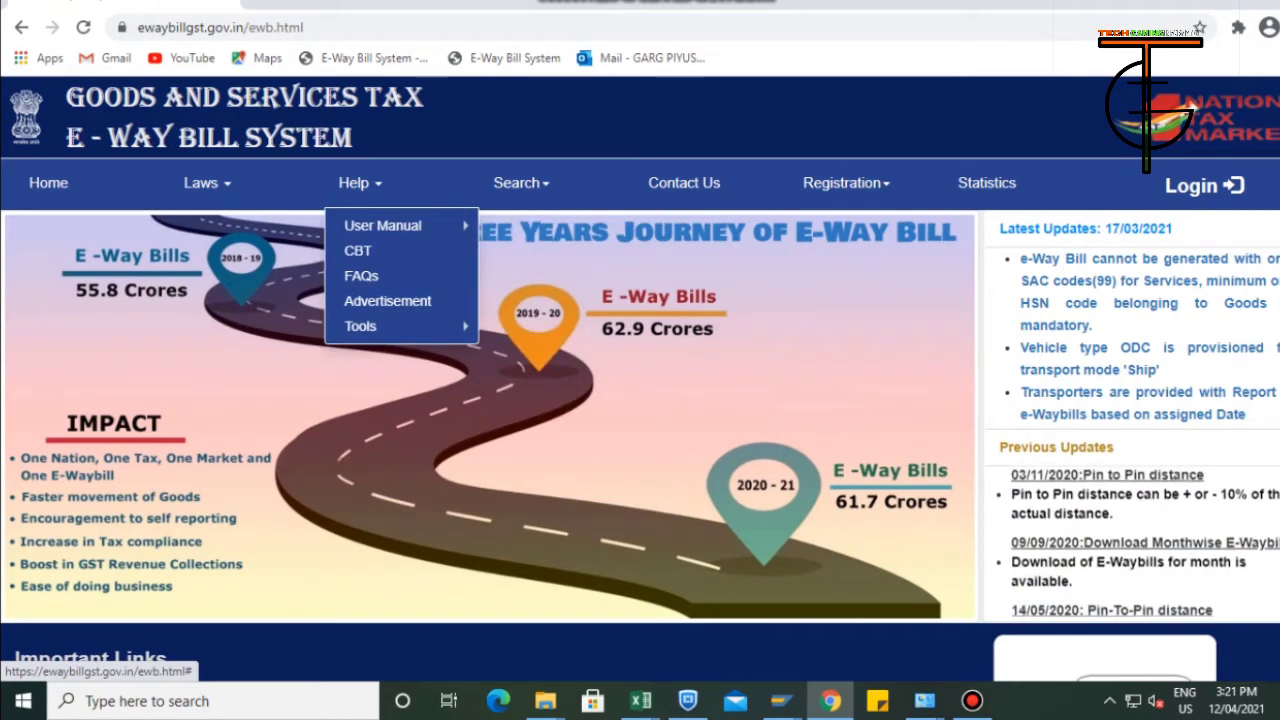
mouse_move(380, 326)
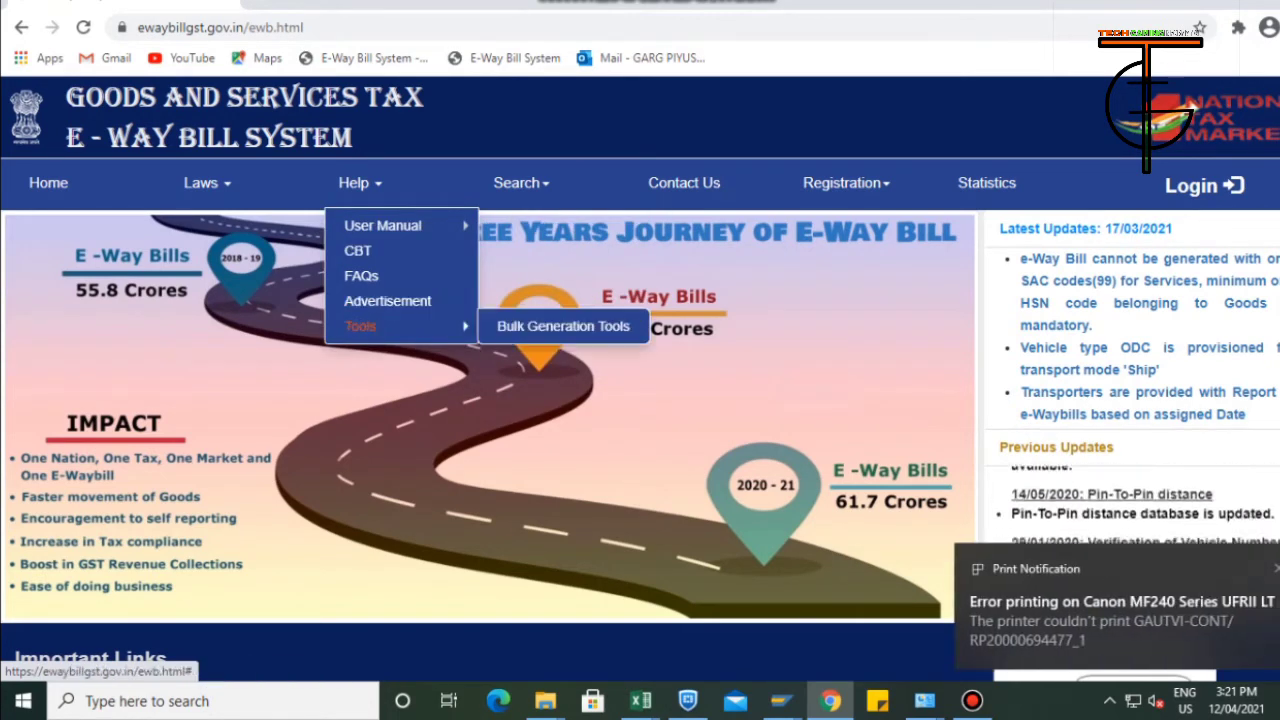
click(563, 326)
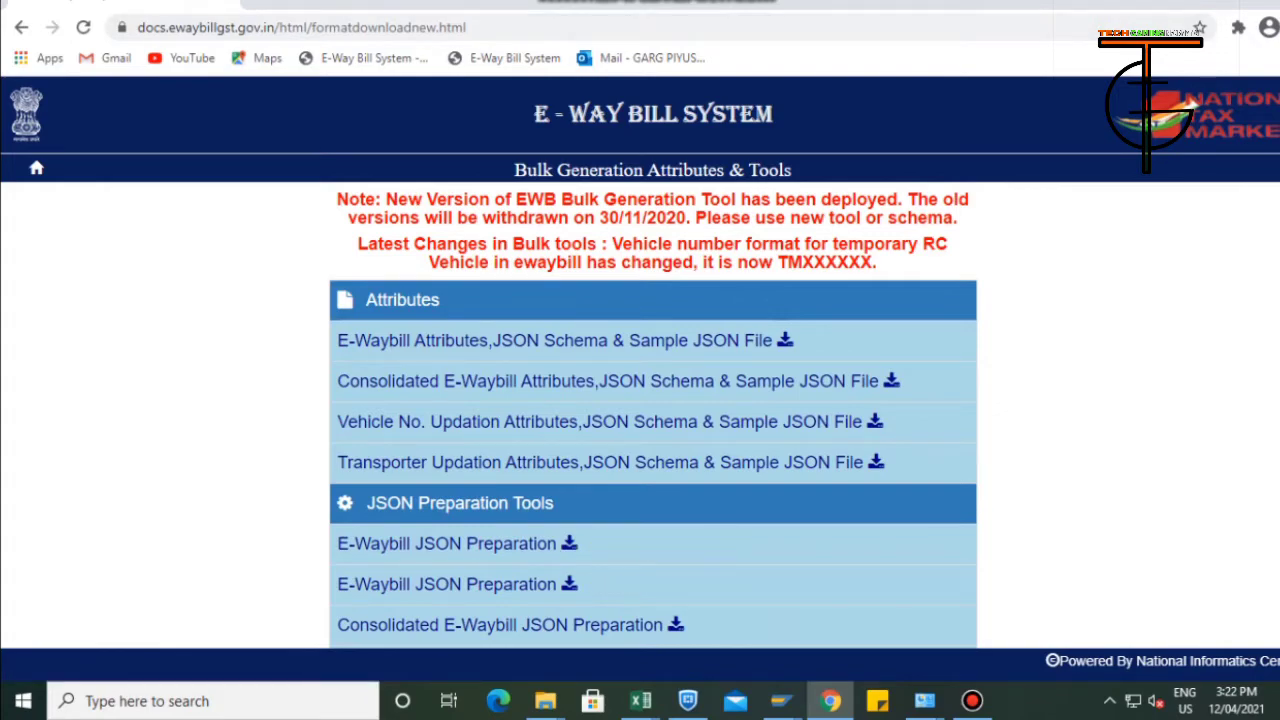
click(36, 168)
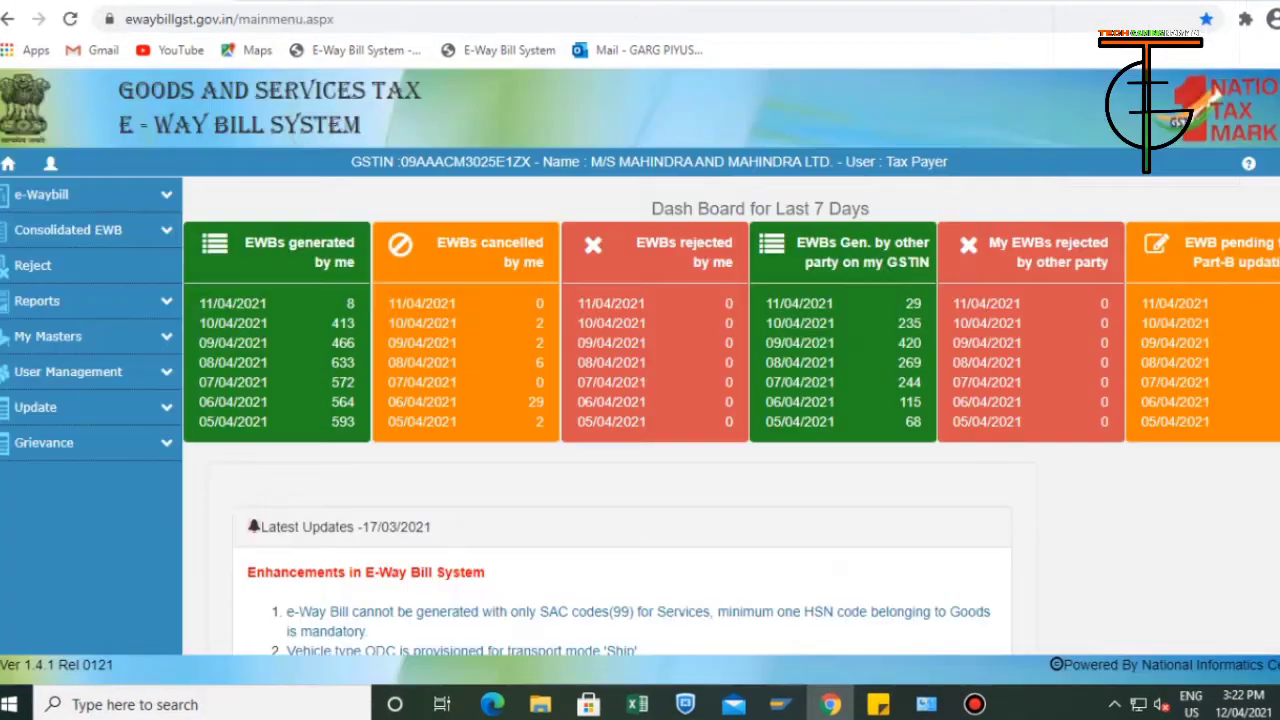
Switch to the EWB_Preparation_Tool workbook and clear the old eWayBill sheet entries from A4 across to column AR and down.
key(alt+Tab)
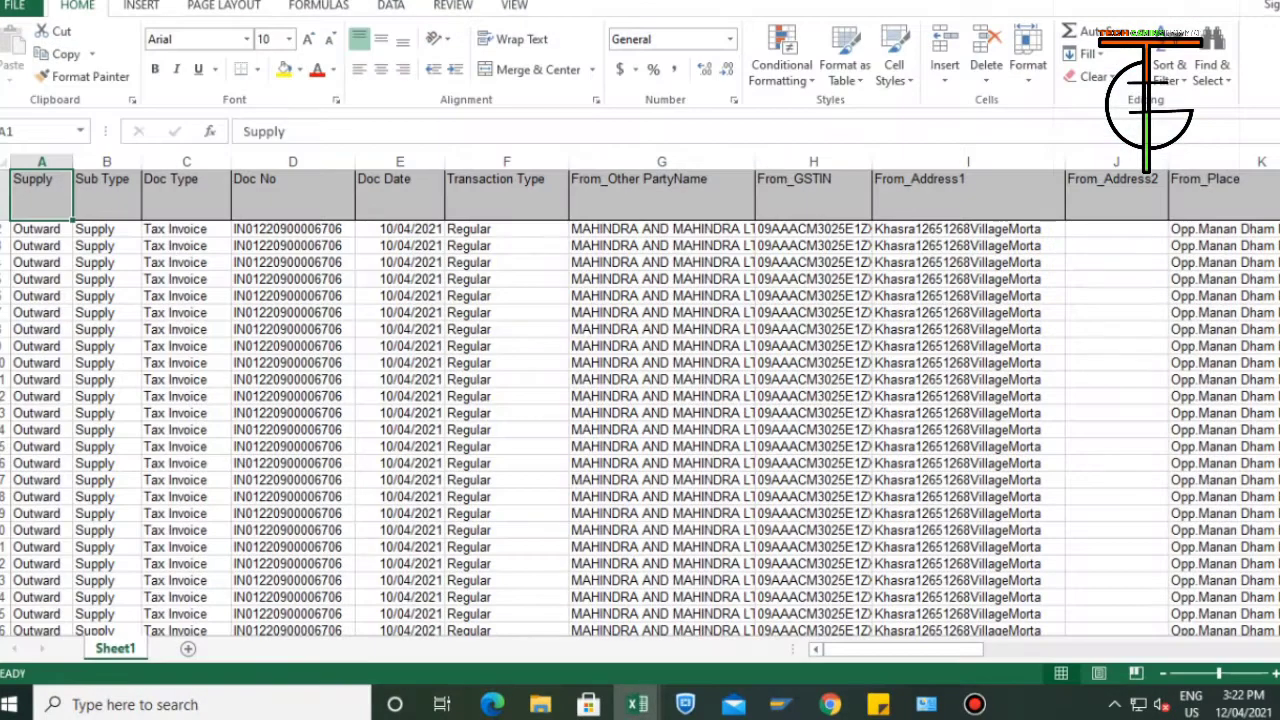
click(650, 296)
key(alt+Tab)
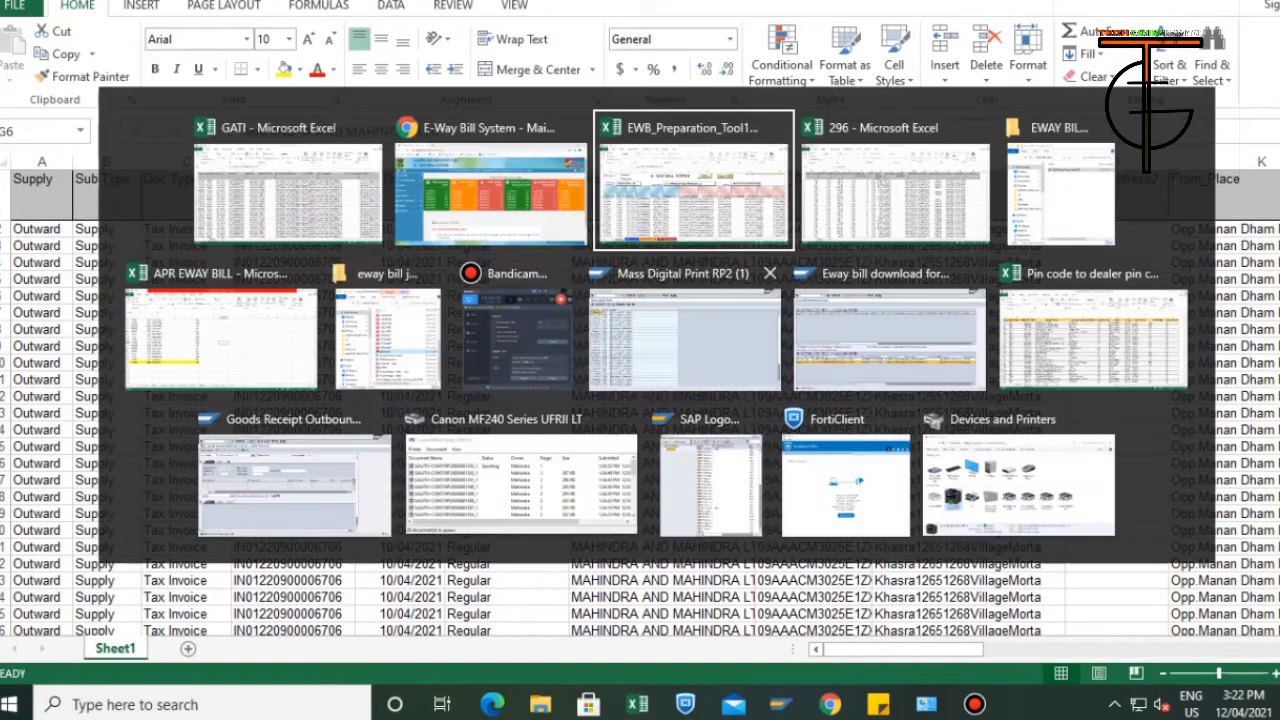
click(694, 196)
key(ctrl+Home)
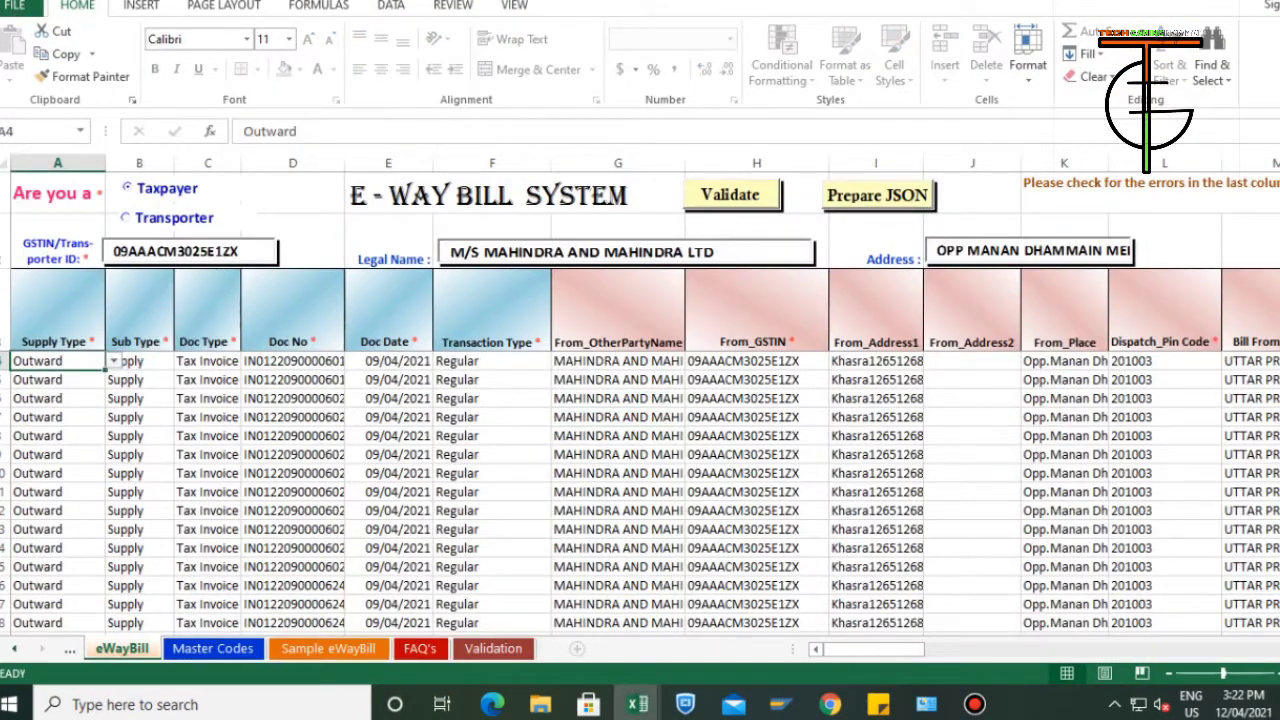
key(ctrl+shift+Right)
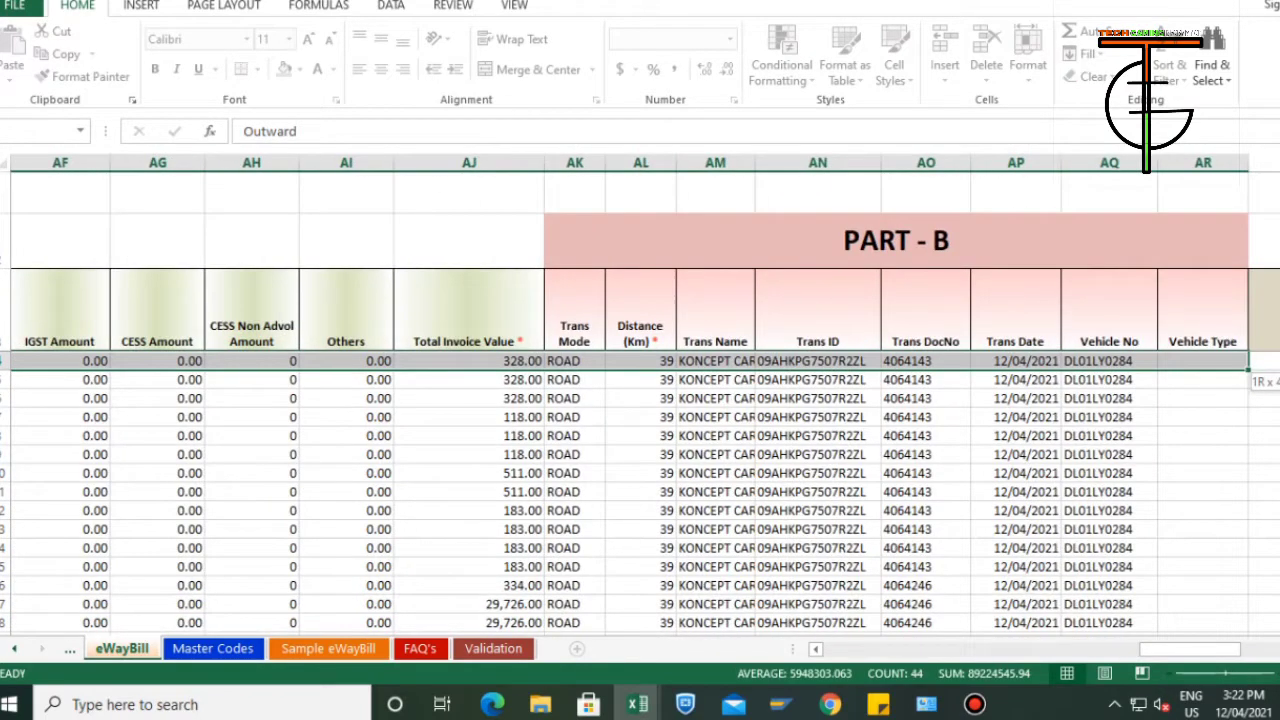
key(alt+Tab)
key(alt+Tab)
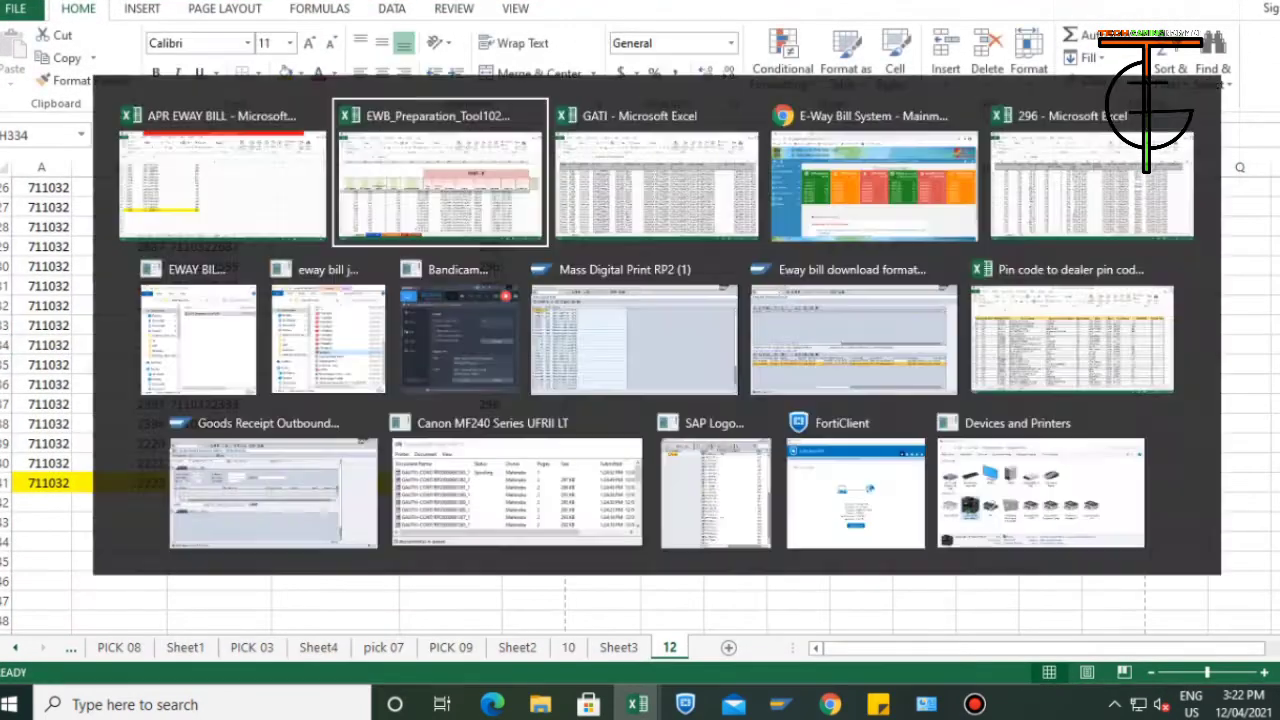
key(ctrl+shift+Down)
key(Delete)
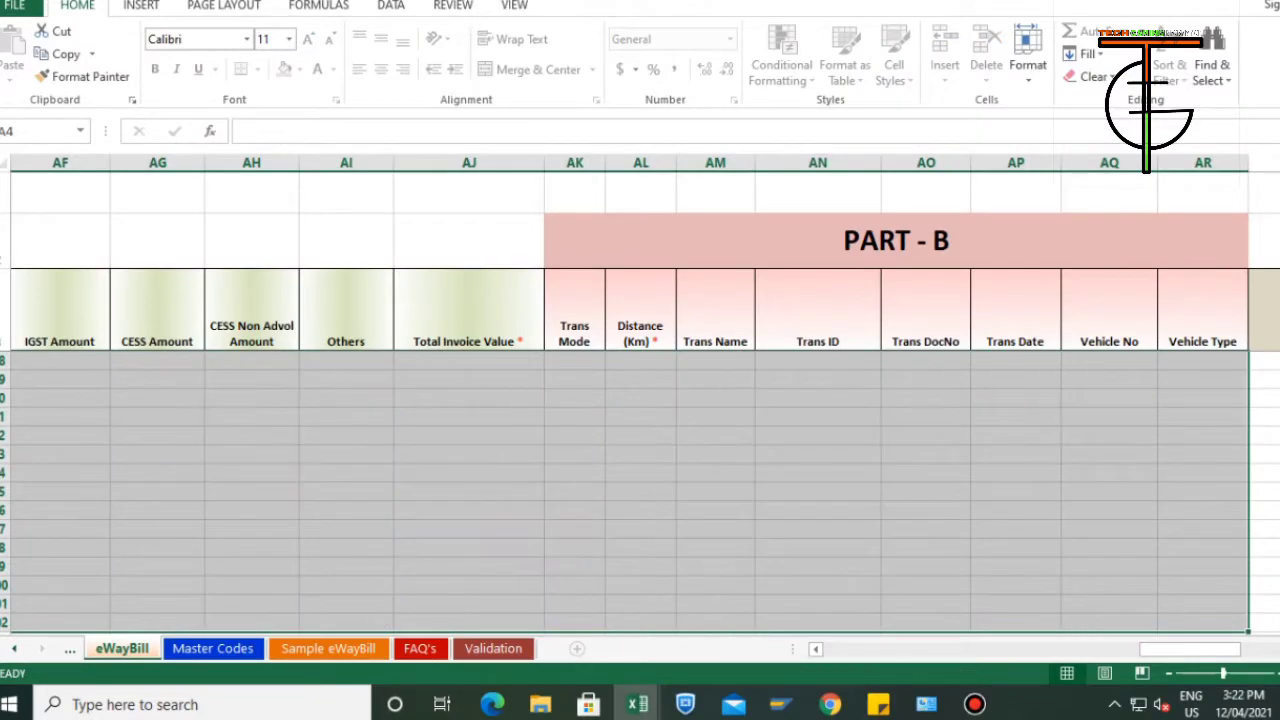
key(ctrl+Home)
Switch to the GATI workbook, turn on header filters, and check the listed Vehicle No and Distance Level(Km) values.
key(alt+Tab)
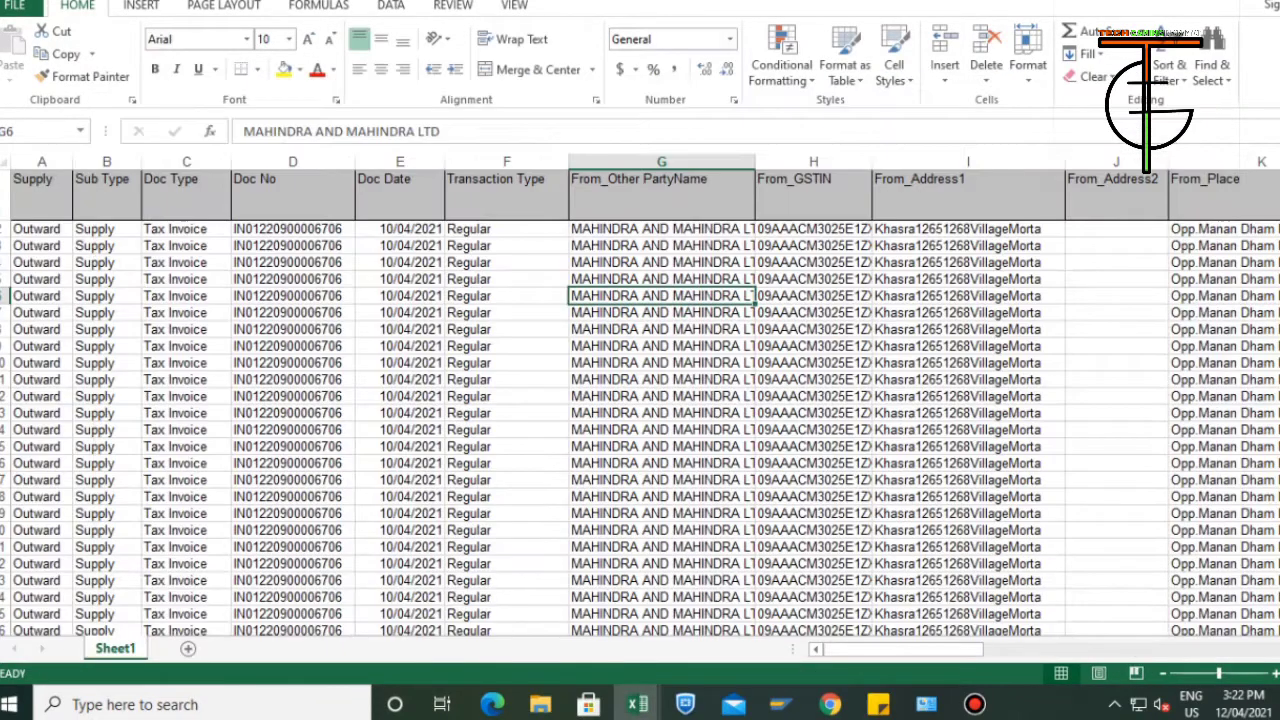
key(ctrl+Home)
key(ctrl+shift+l)
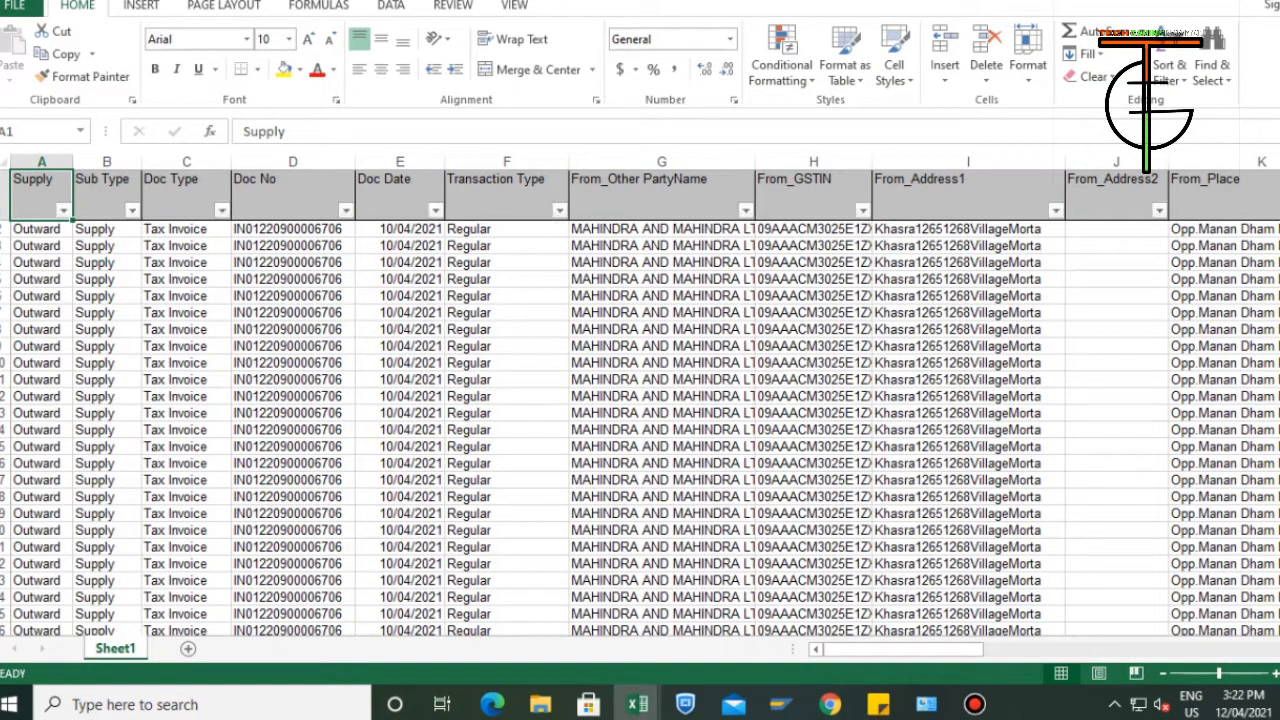
drag(904, 650, 1215, 650)
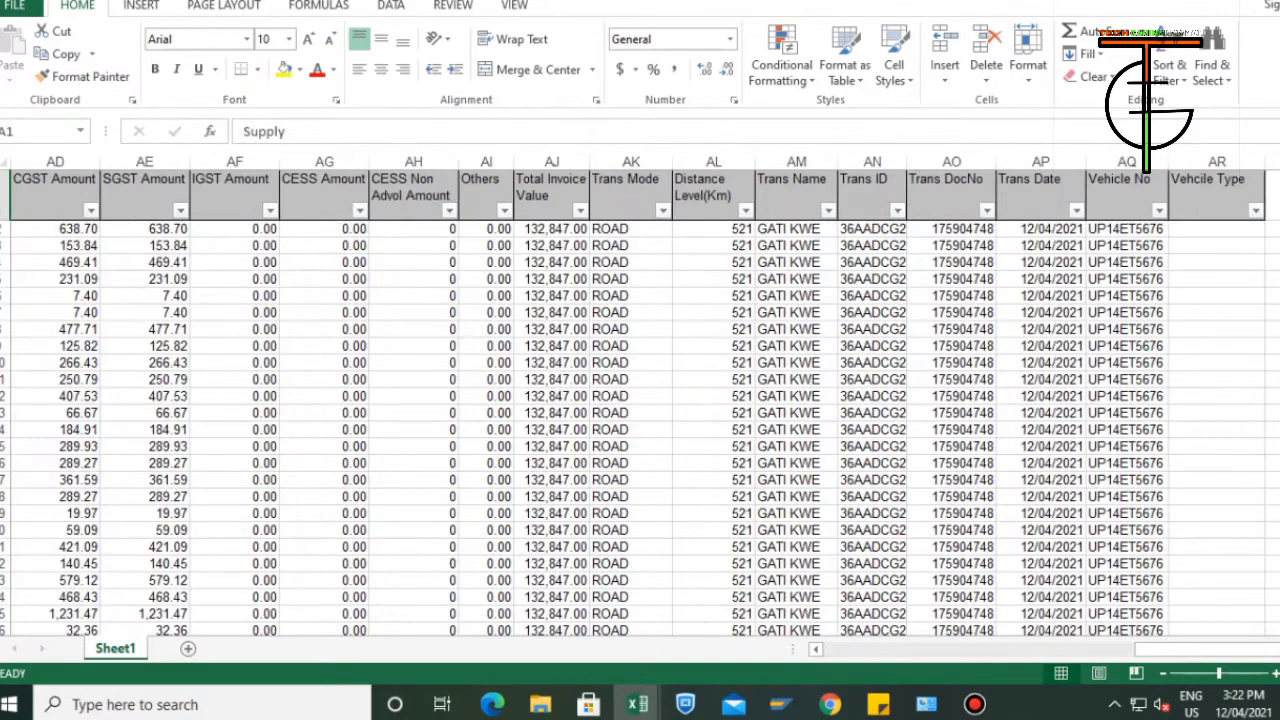
click(1159, 210)
click(1159, 210)
click(746, 210)
drag(737, 436, 737, 504)
click(628, 585)
Check the listed Trans ID, Trans Name and Trans DocNo values, and turn the header filters off.
click(897, 210)
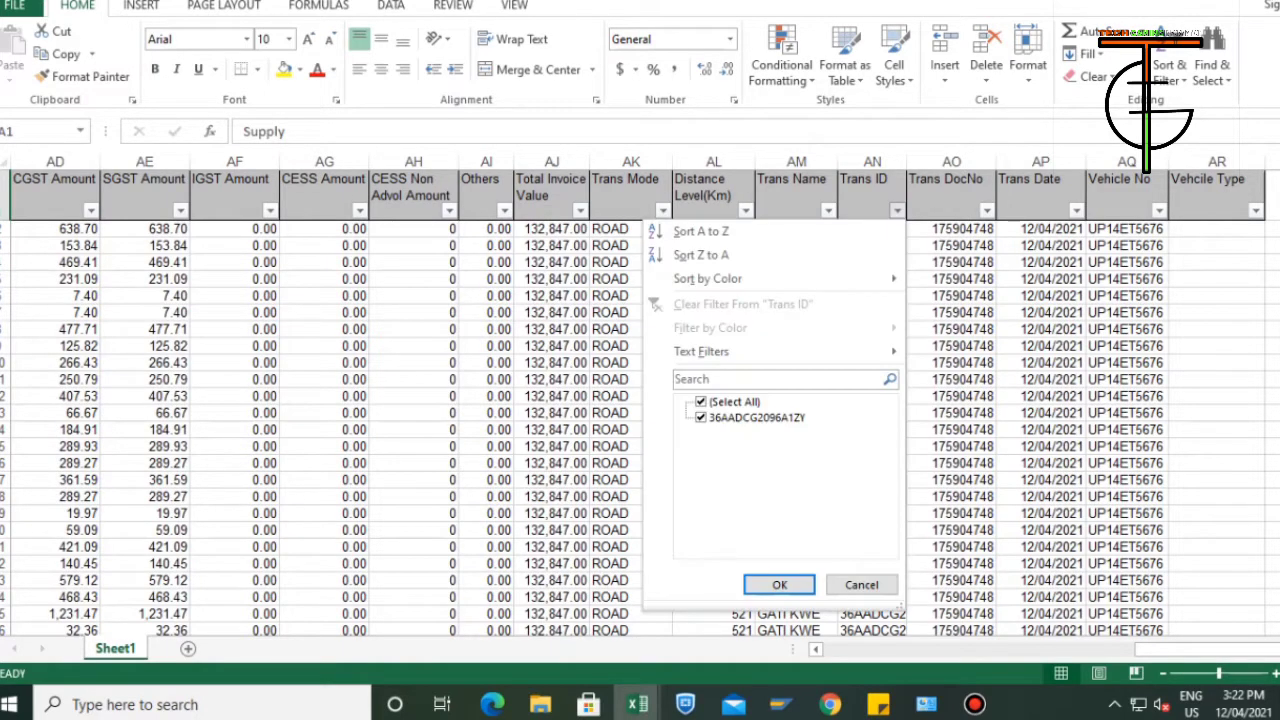
click(897, 210)
click(828, 210)
click(828, 210)
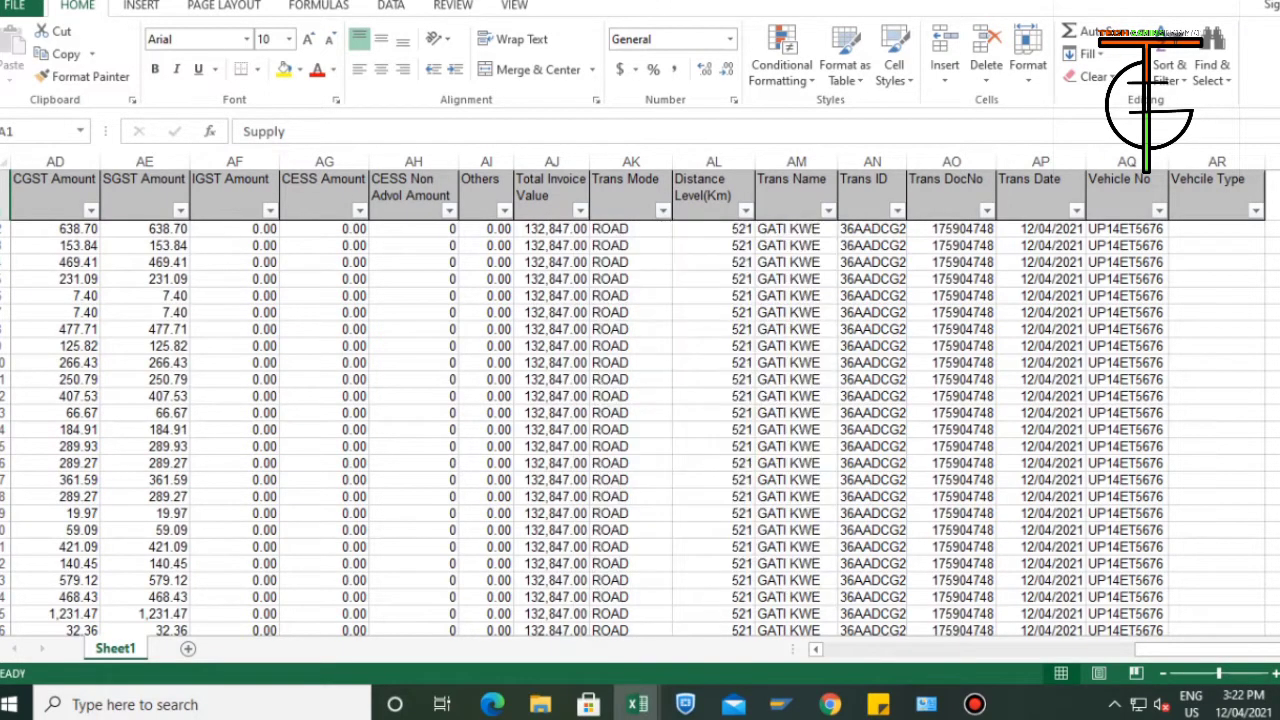
click(987, 210)
drag(978, 448, 978, 502)
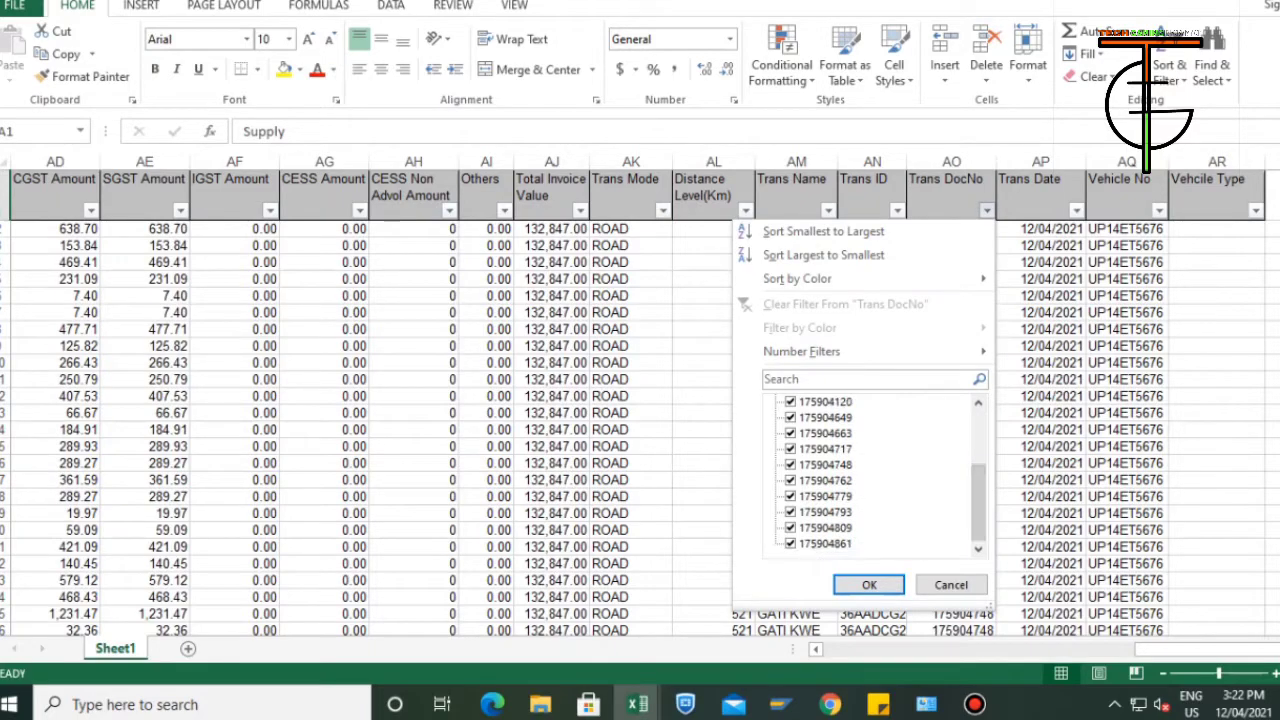
click(869, 585)
click(796, 262)
key(ctrl+shift+l)
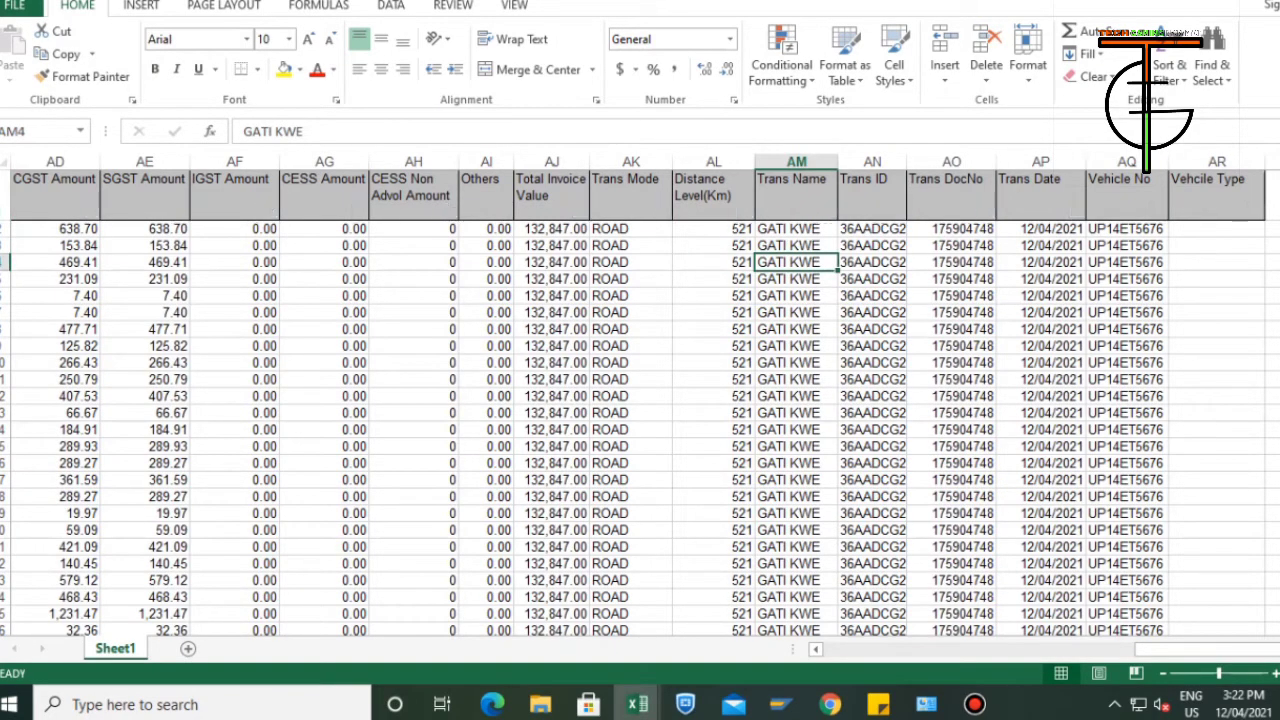
Copy all billing rows below the header in Sheet1, from A2 across to the Vehicle Type column.
key(ctrl+Home)
key(Down)
key(ctrl+shift+Right)
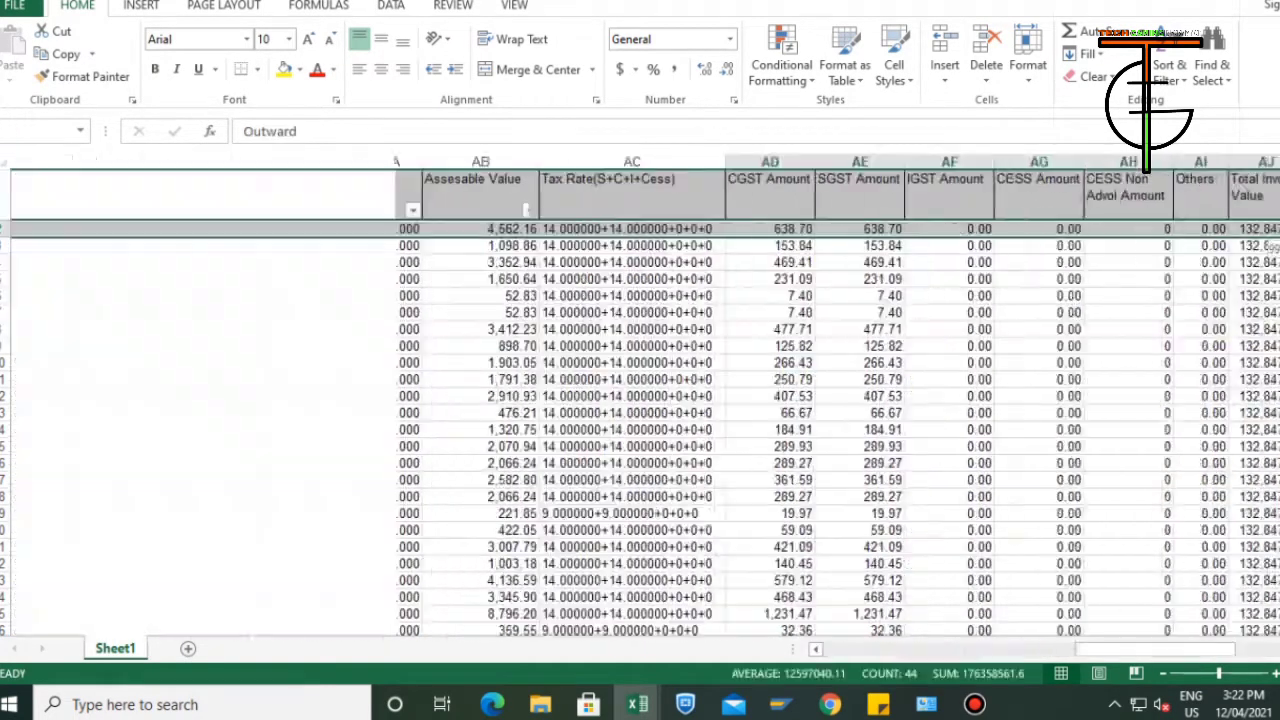
key(ctrl+shift+Down)
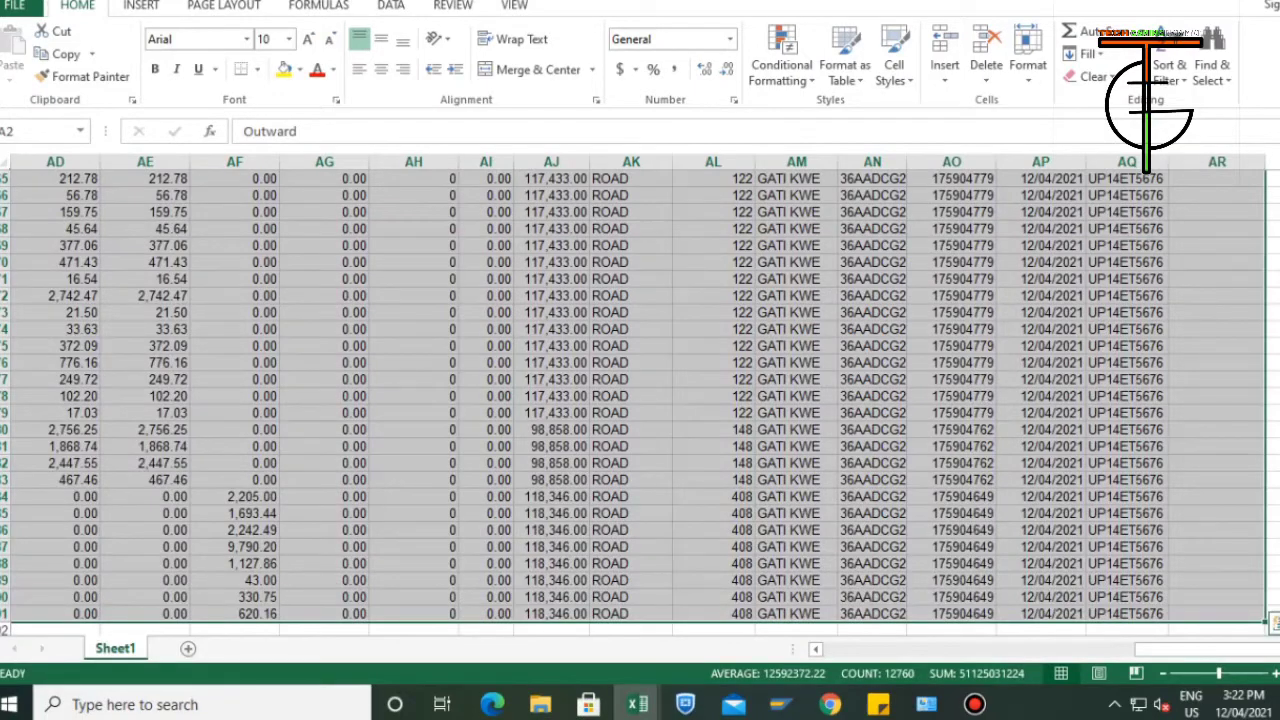
key(ctrl+Home)
key(Down)
key(ctrl+shift+Right)
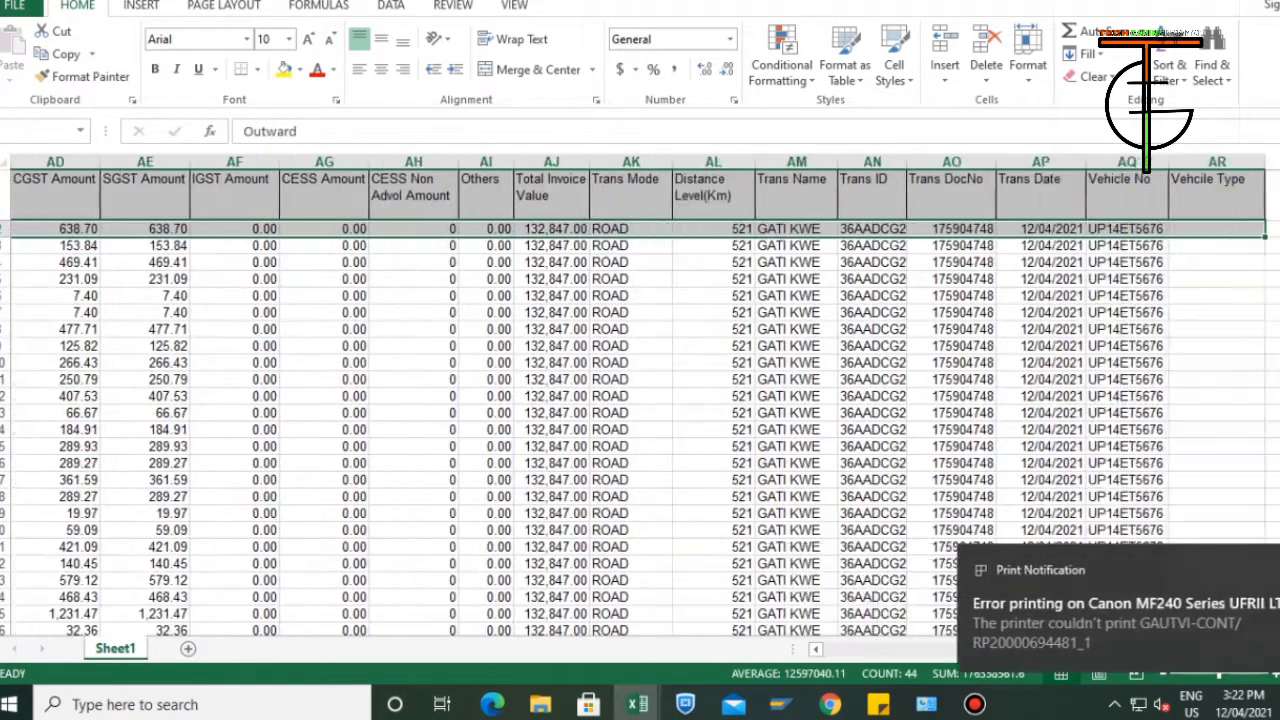
key(ctrl+shift+Down)
key(ctrl+c)
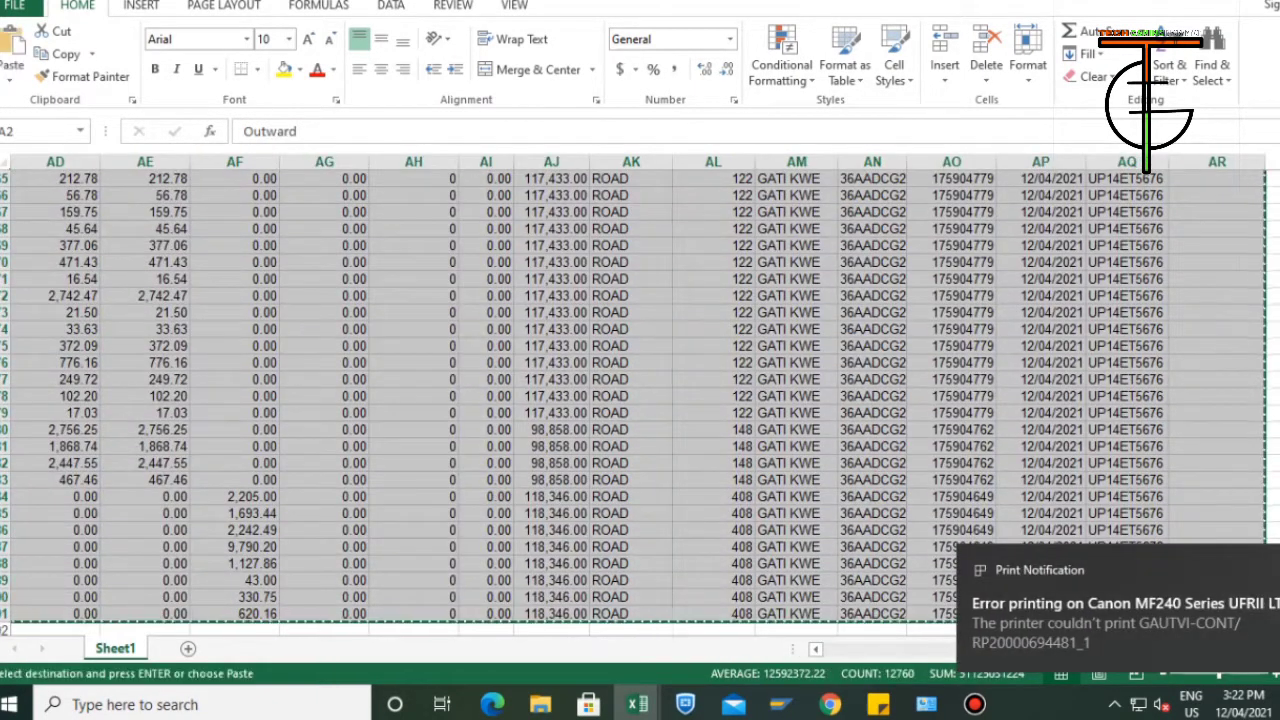
Switch to the EWB_Preparation_Tool workbook and paste the copied billing rows into the eWayBill sheet starting at A4.
key(alt+Tab)
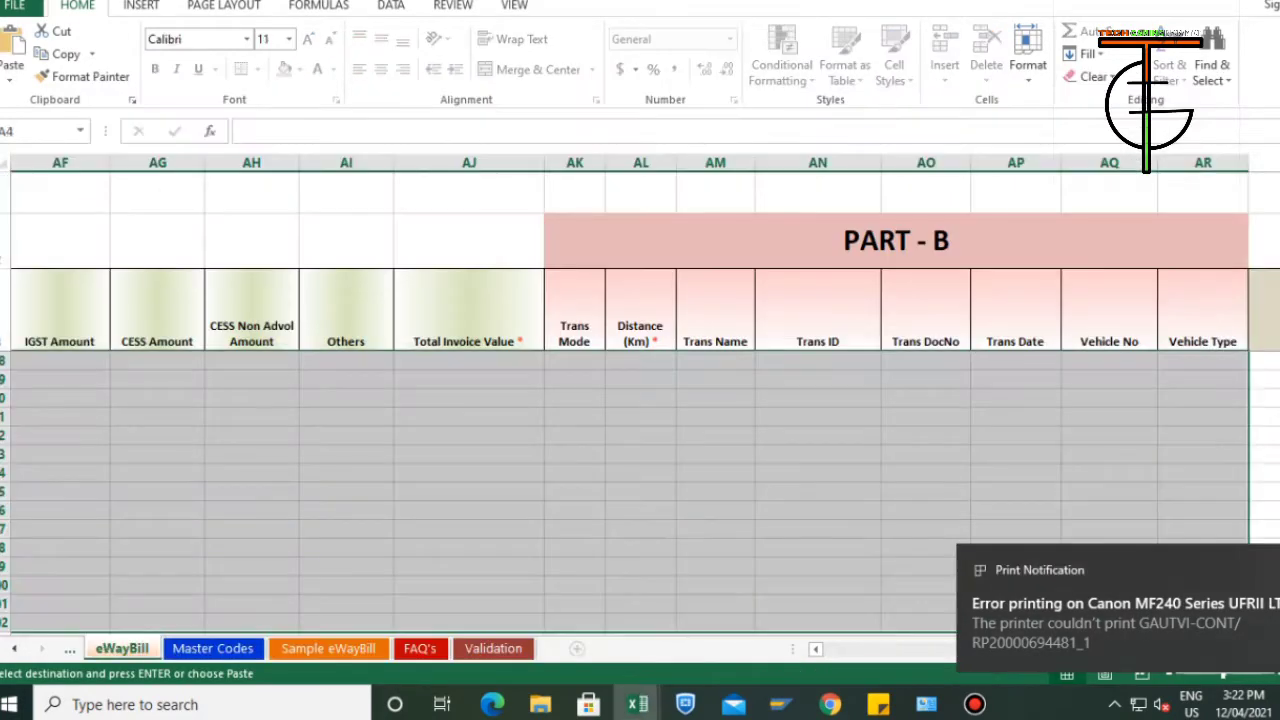
key(ctrl+Home)
key(ctrl+v)
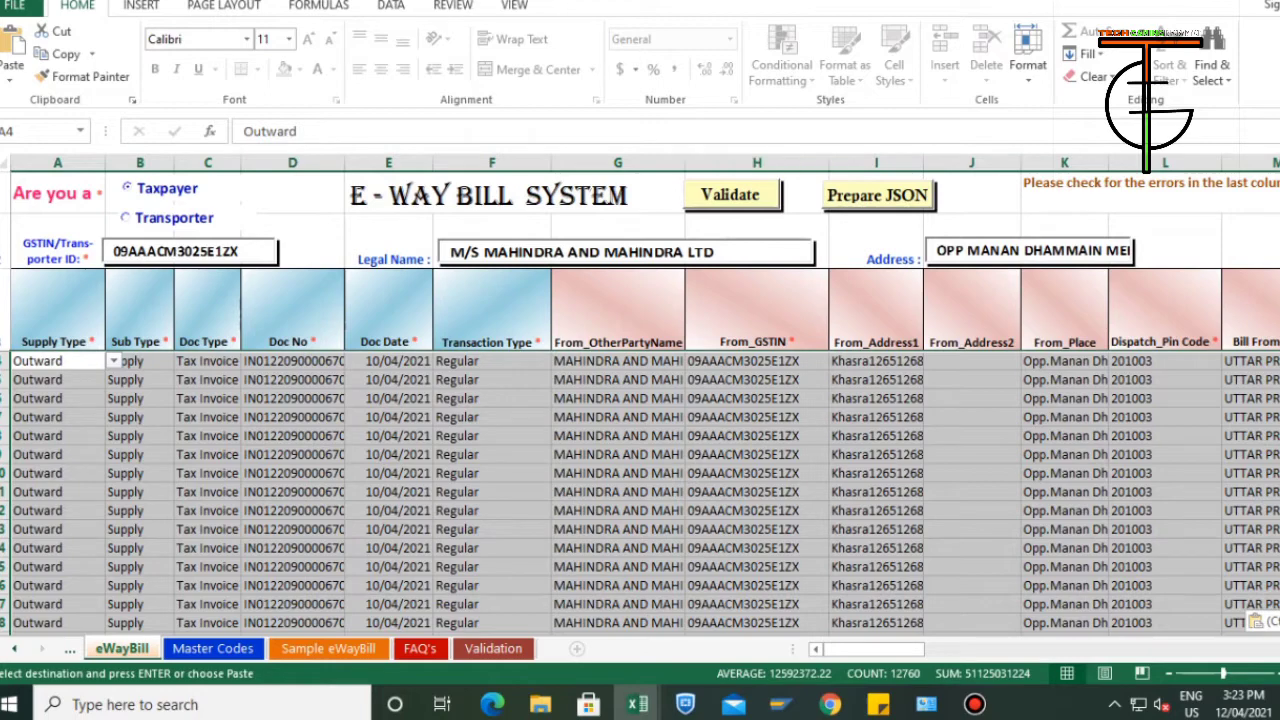
Validate the pasted e-way bill data and acknowledge each message until validation is complete.
click(732, 195)
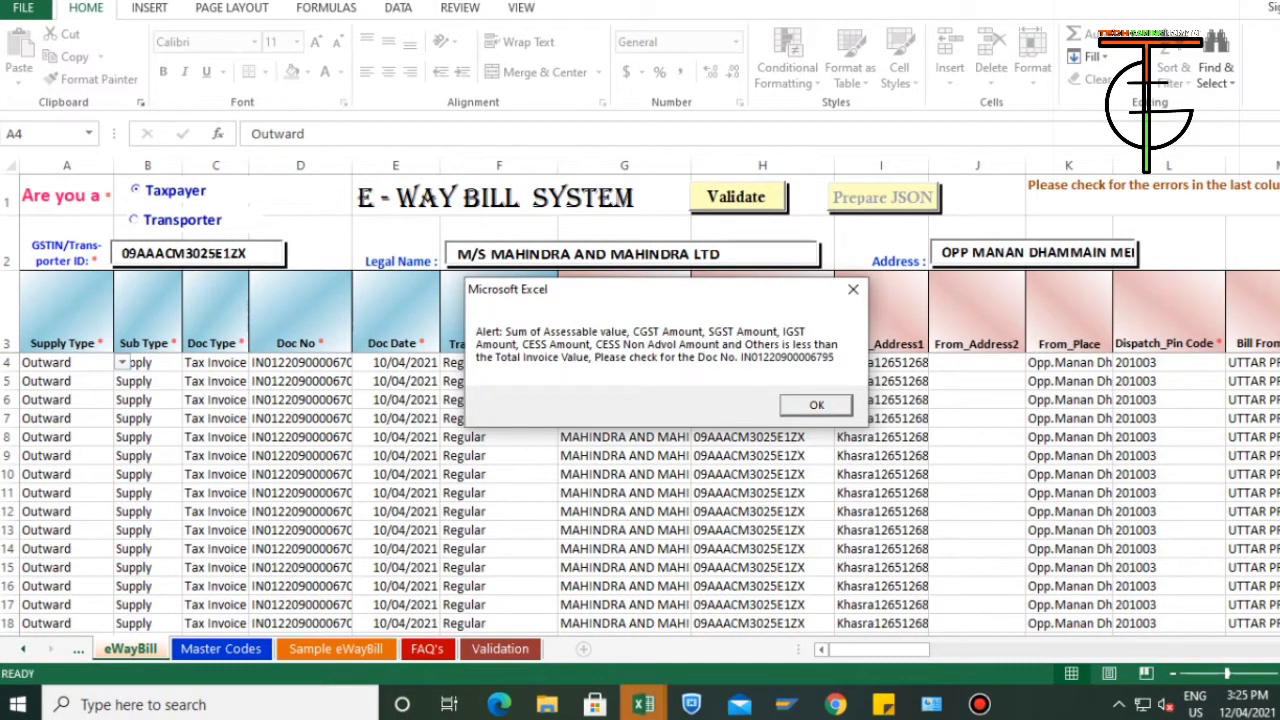
key(Return)
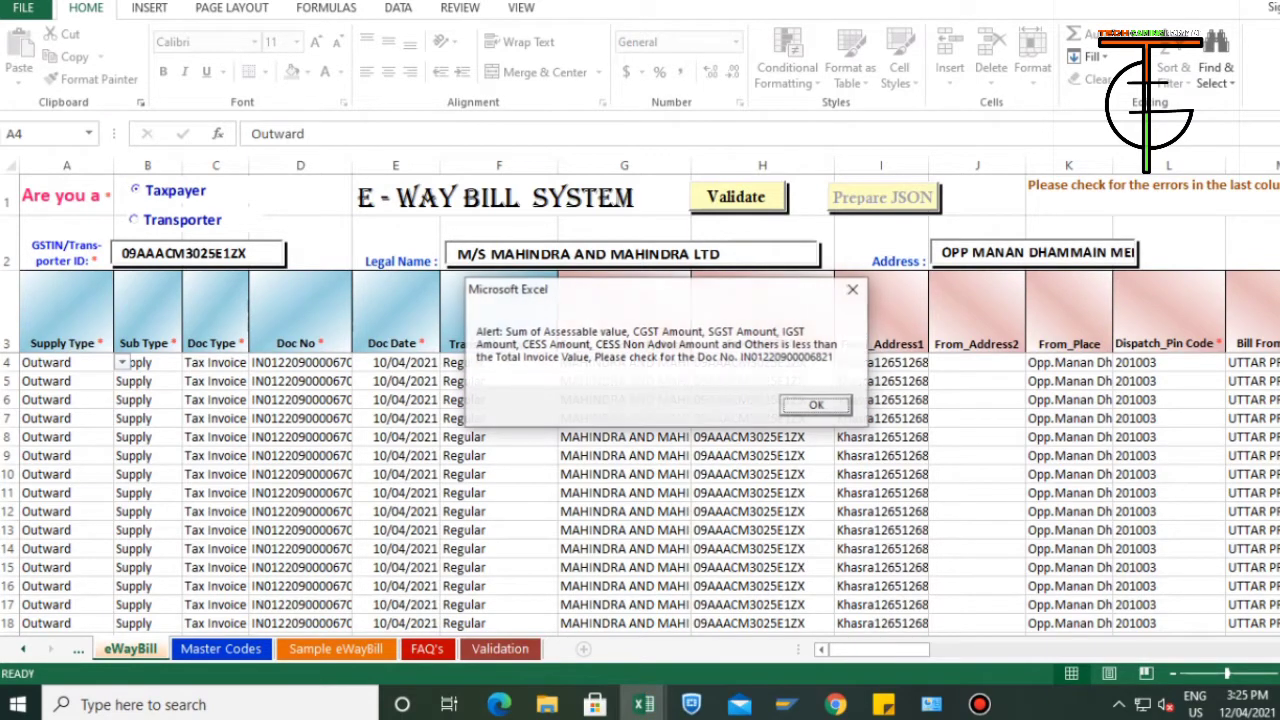
key(Return)
key(Return)
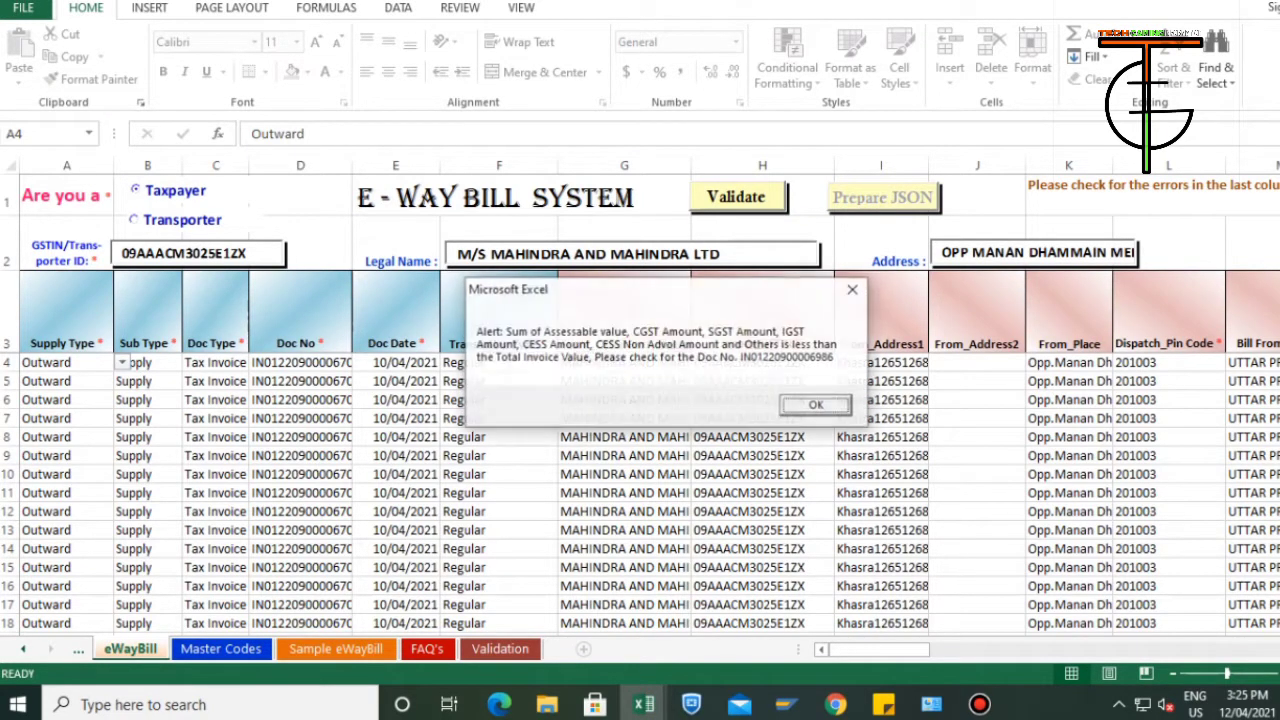
key(Return)
key(Return)
key(Return)
key(Return)
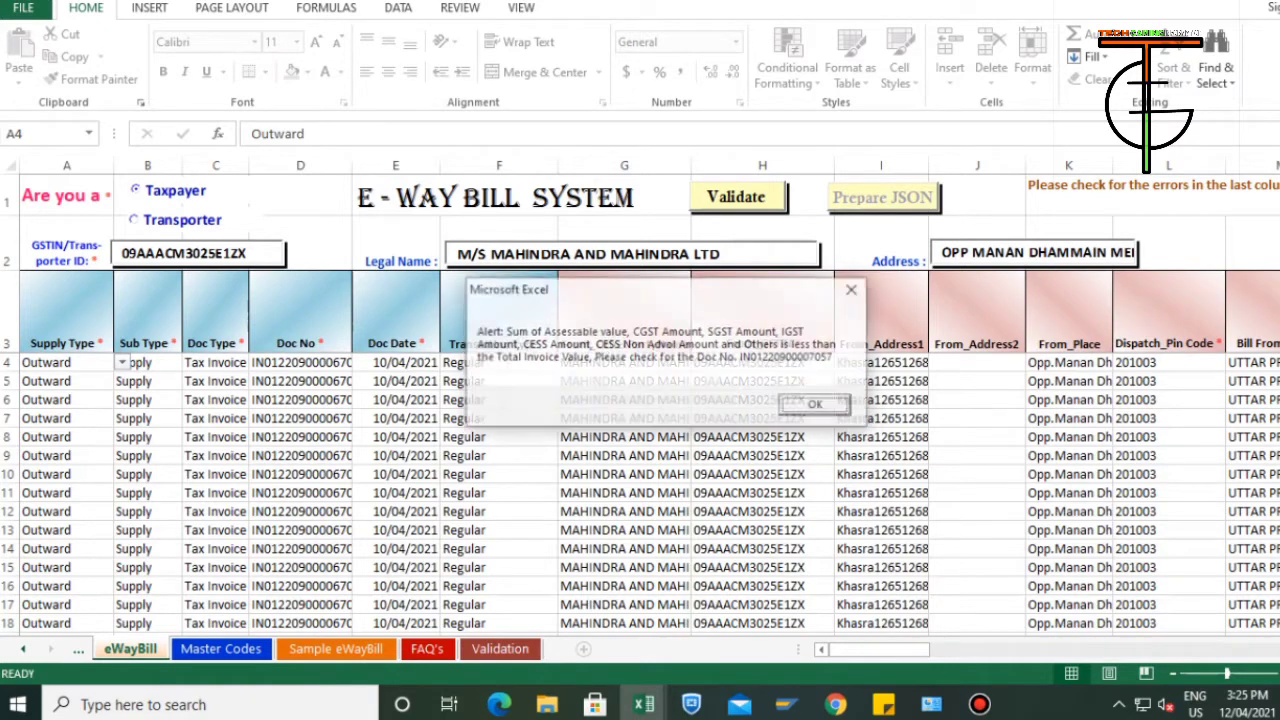
key(Return)
key(Return)
key(Return)
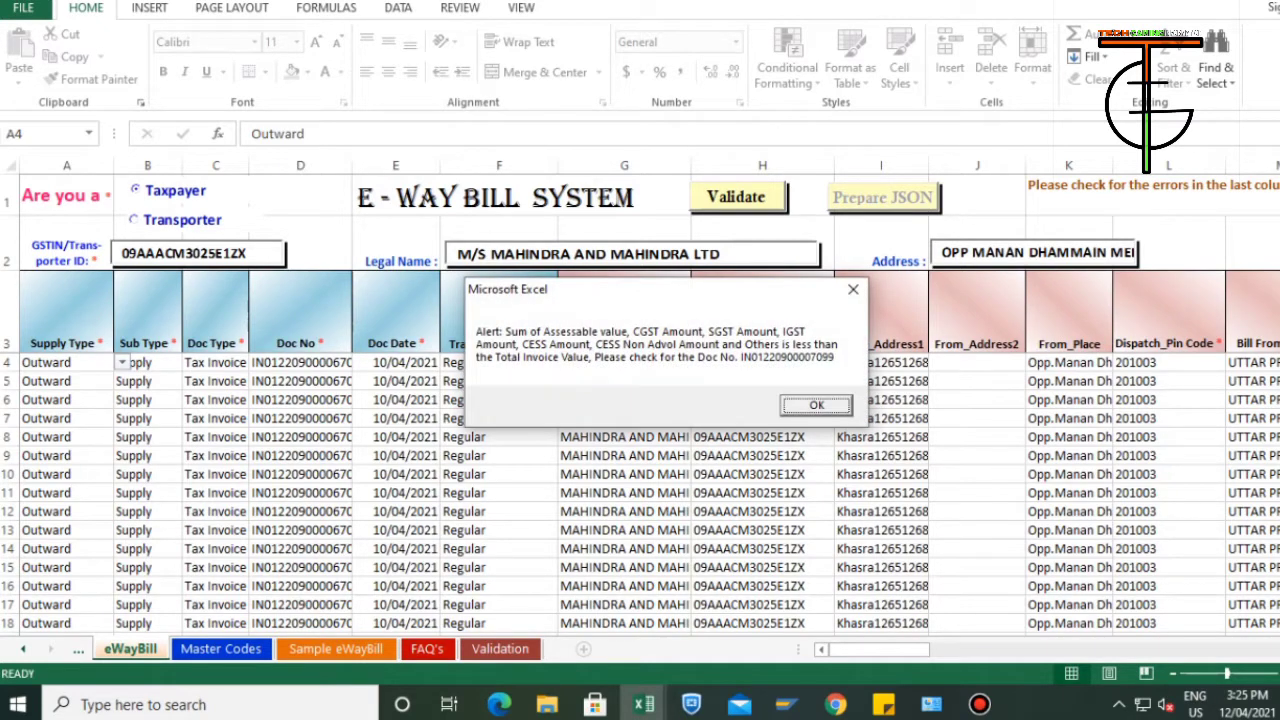
key(Return)
key(Return)
key(Return)
key(Return)
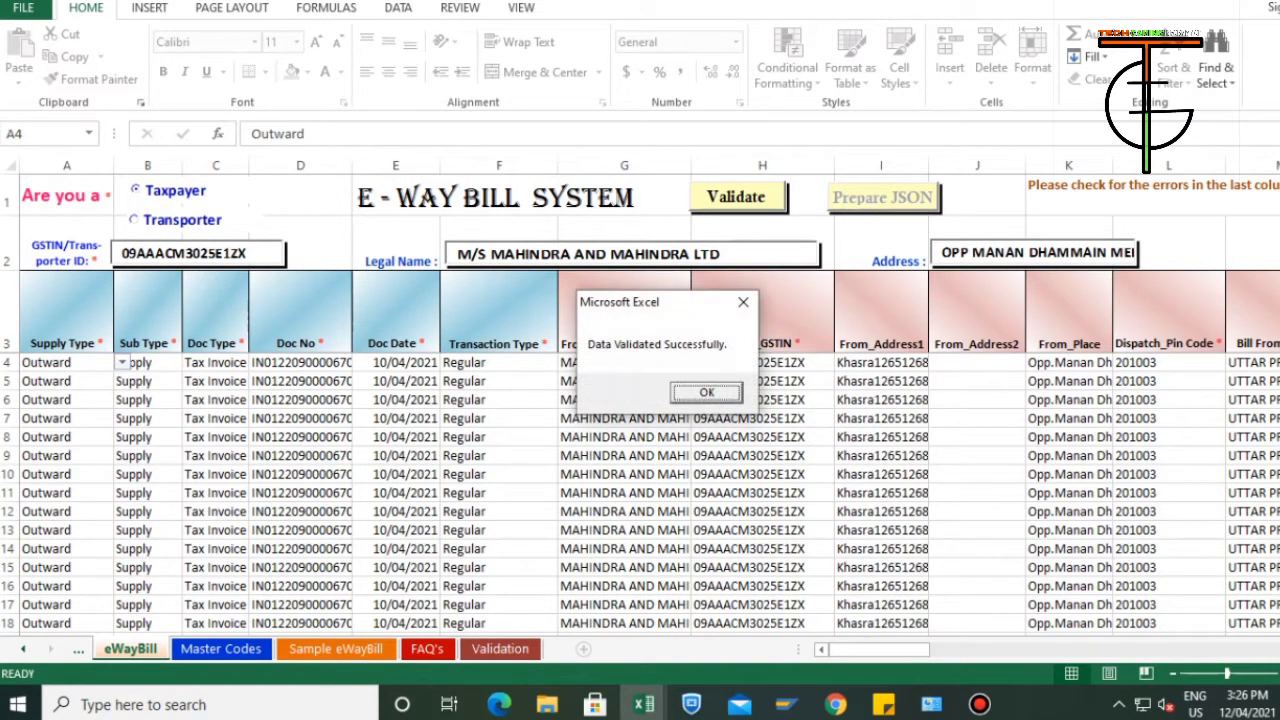
key(Return)
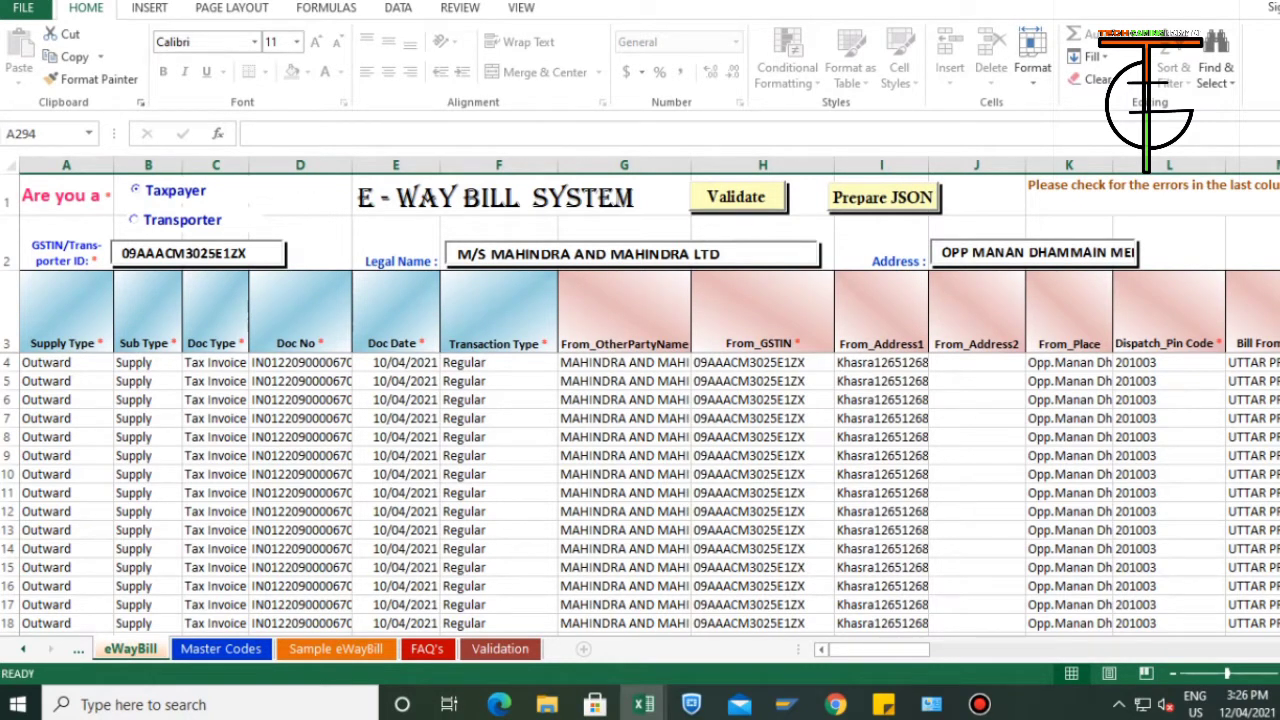
Prepare the JSON file from the validated eWayBill sheet and acknowledge the alerts.
click(883, 198)
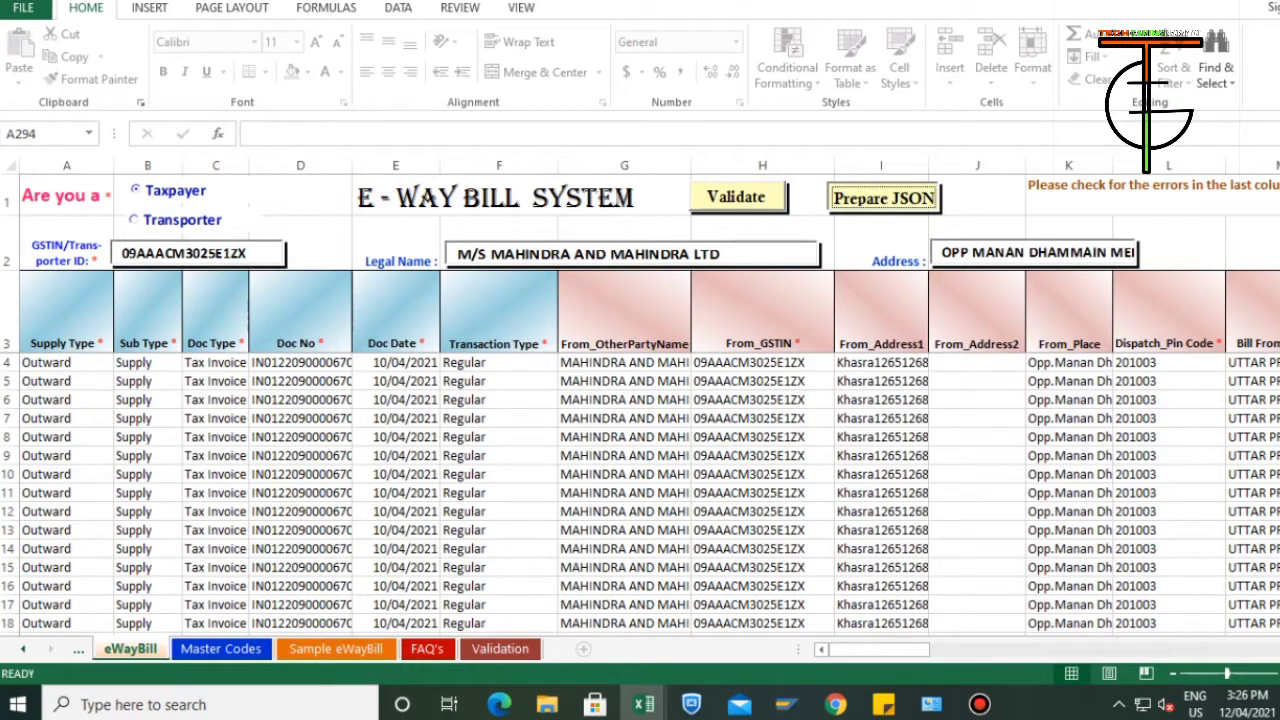
key(Return)
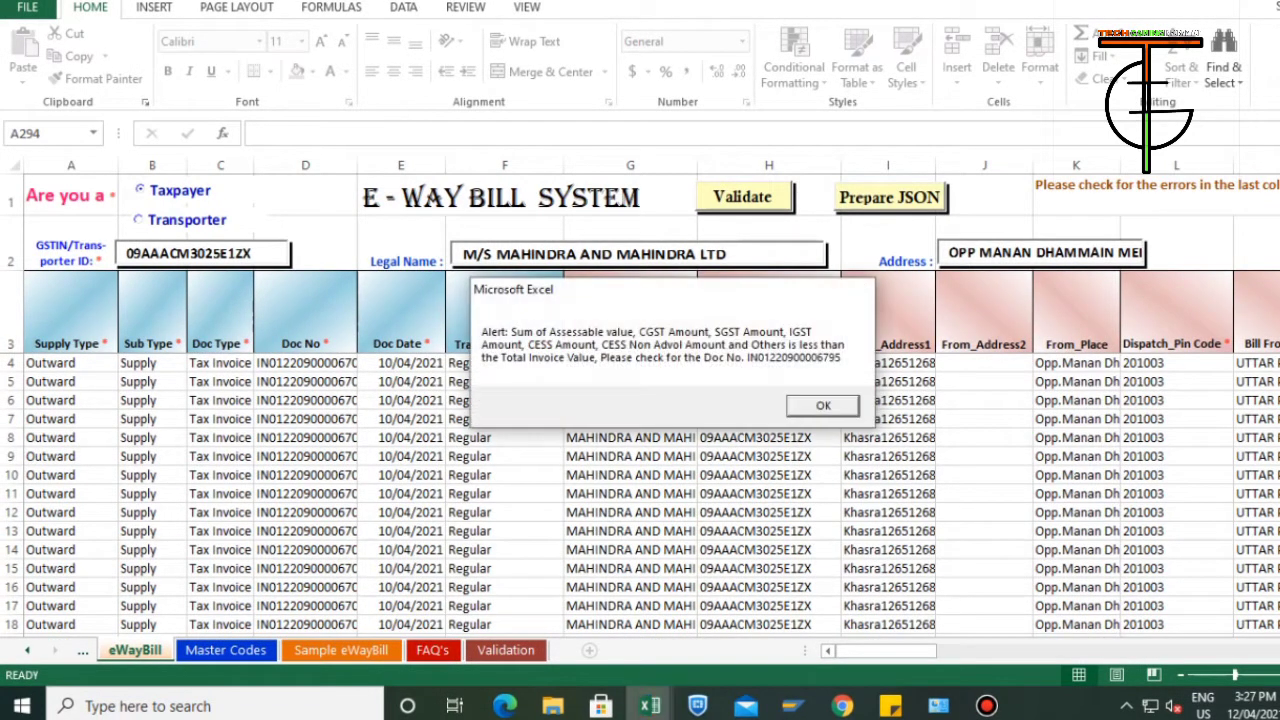
key(Return)
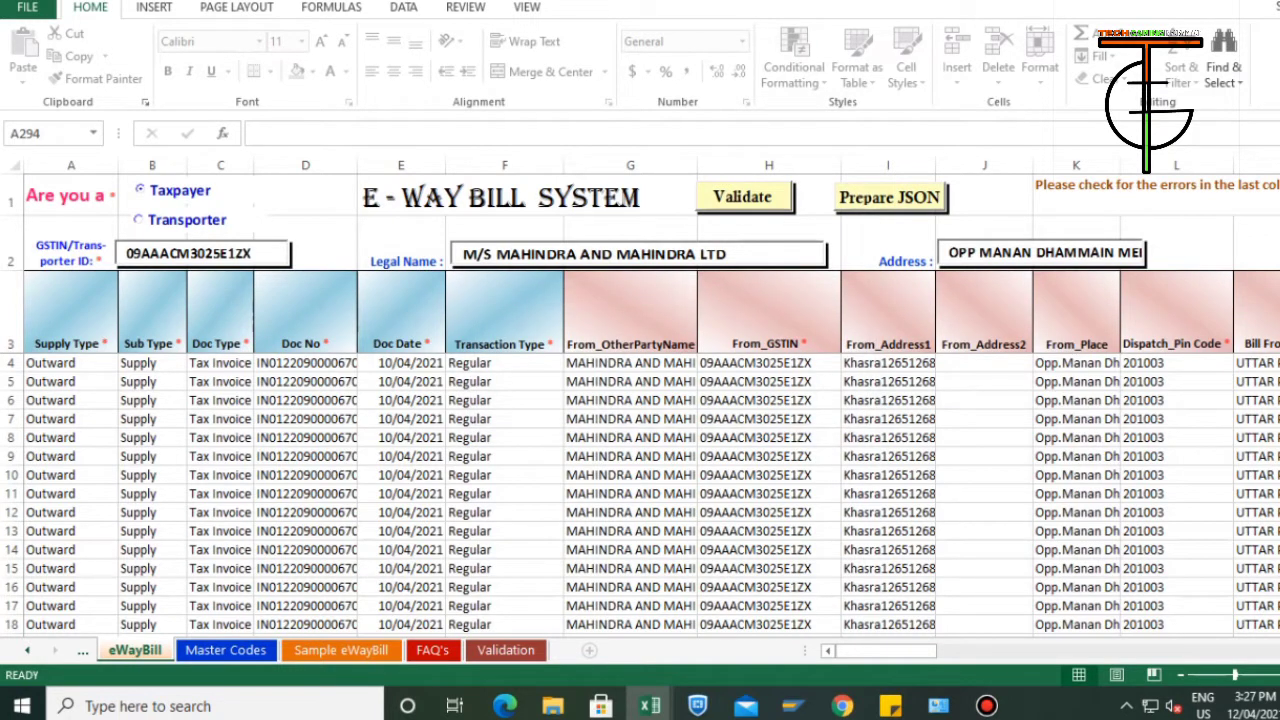
click(152, 363)
click(152, 400)
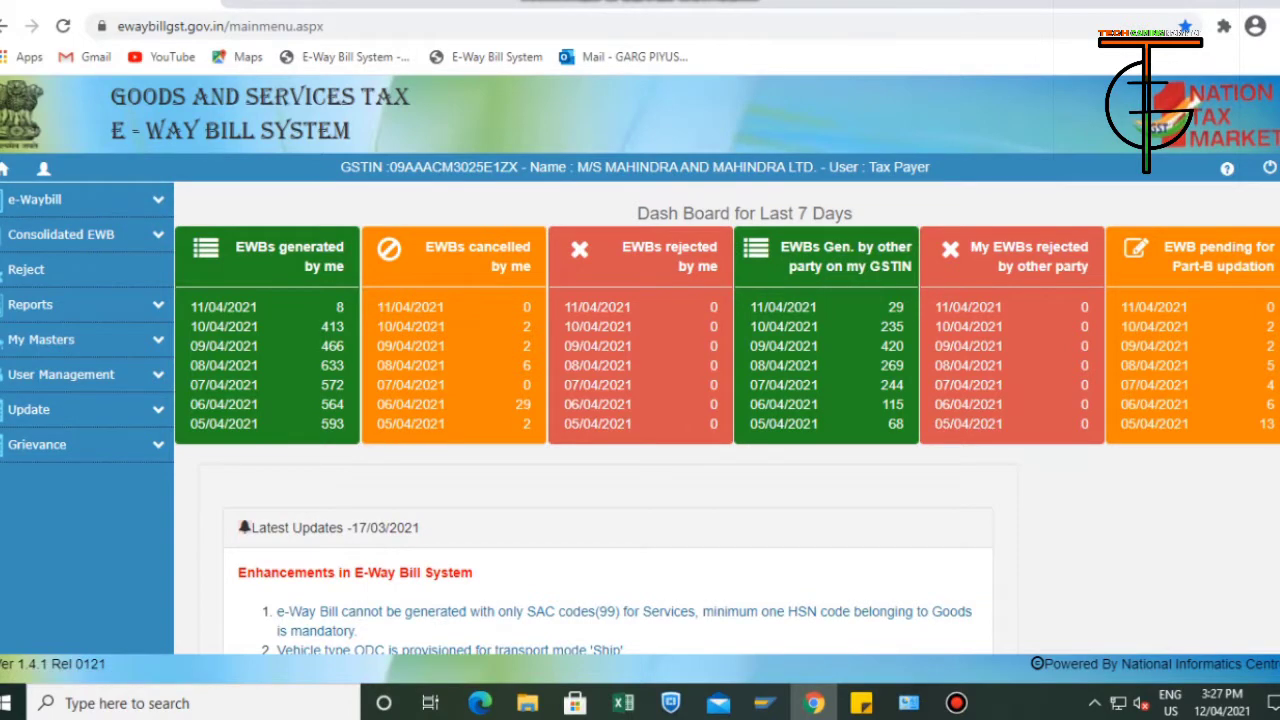
Switch to the E-Way Bill System site in Chrome and bulk-upload E-WayBill_JSON.json from the EWAY BILL BULK TOOL folder on the Desktop.
click(60, 199)
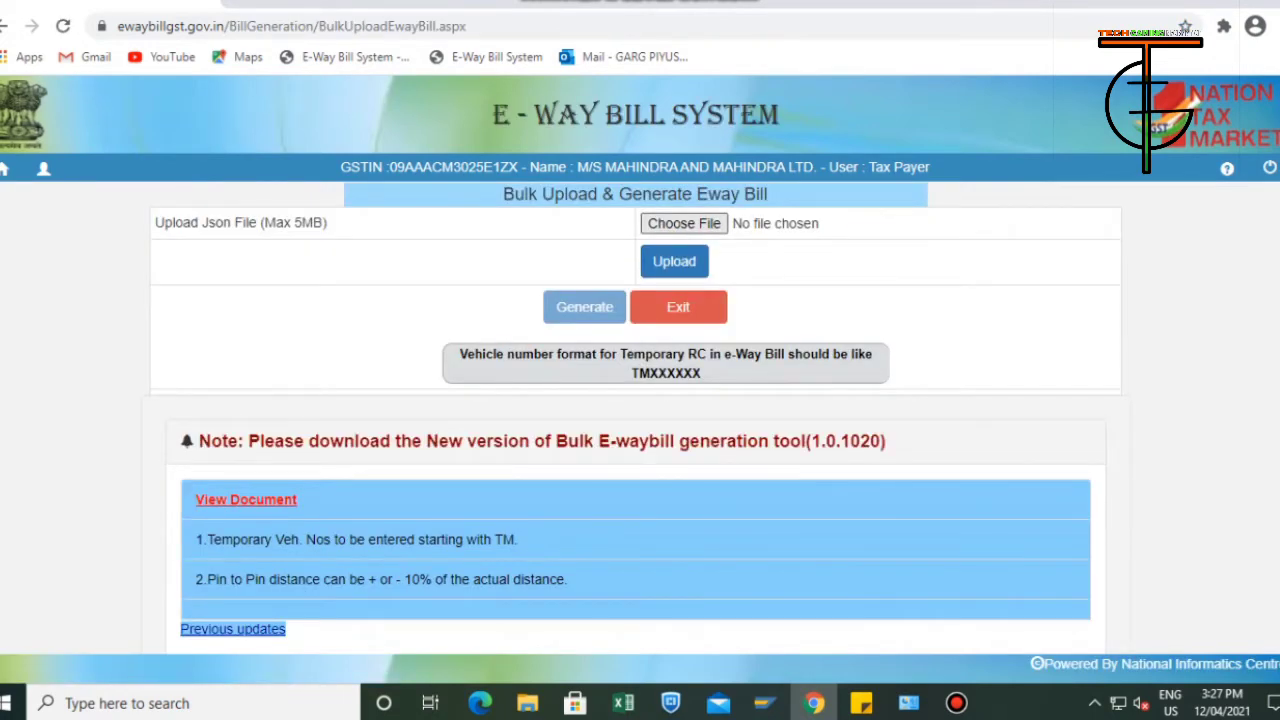
click(684, 223)
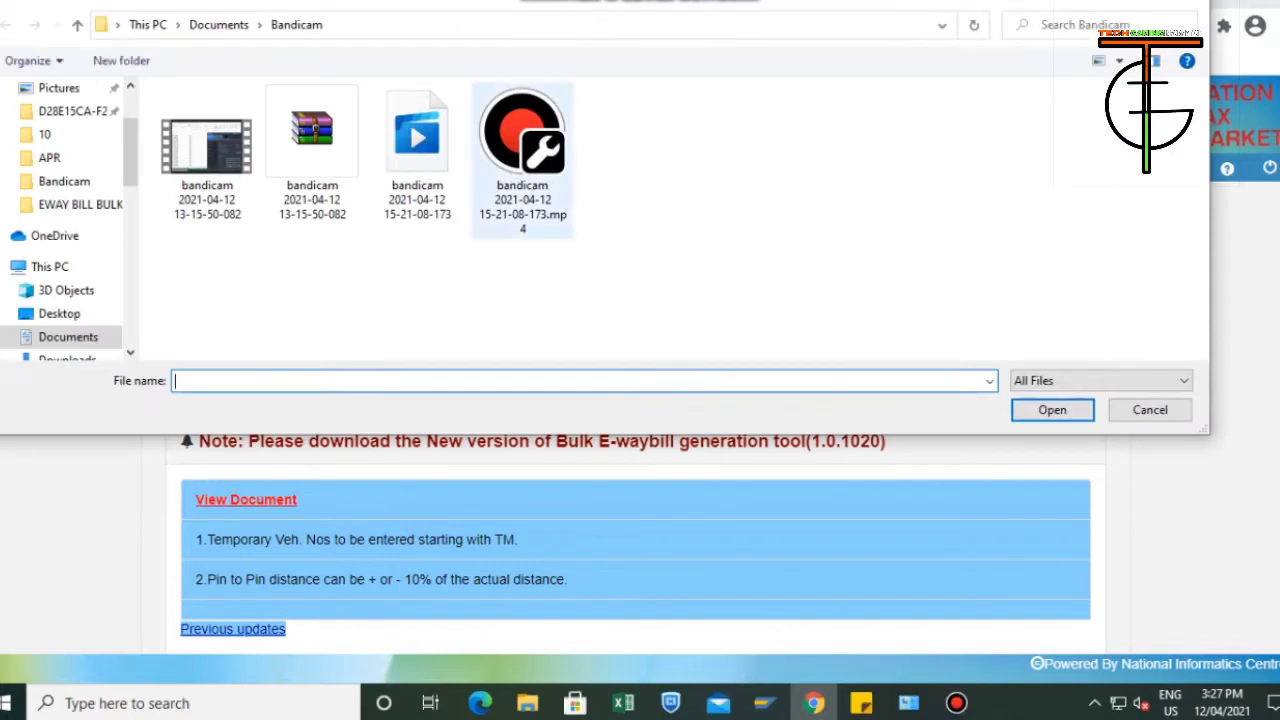
drag(131, 156, 131, 129)
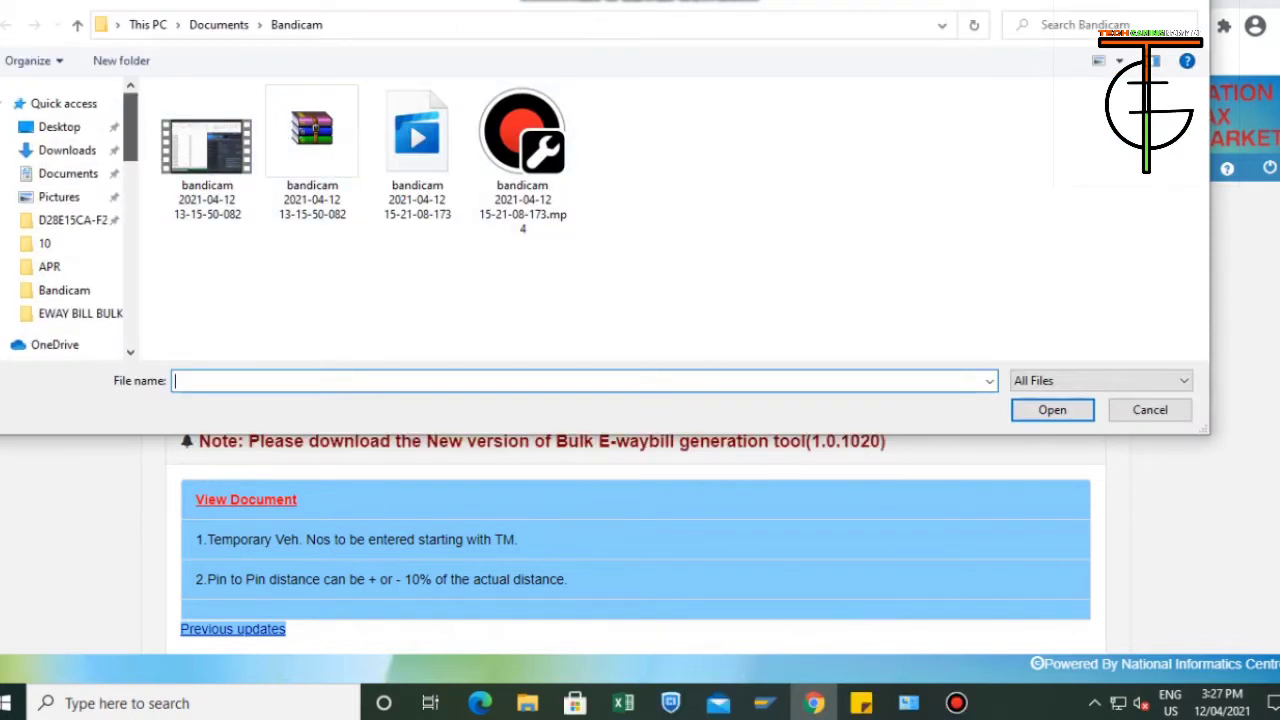
click(75, 313)
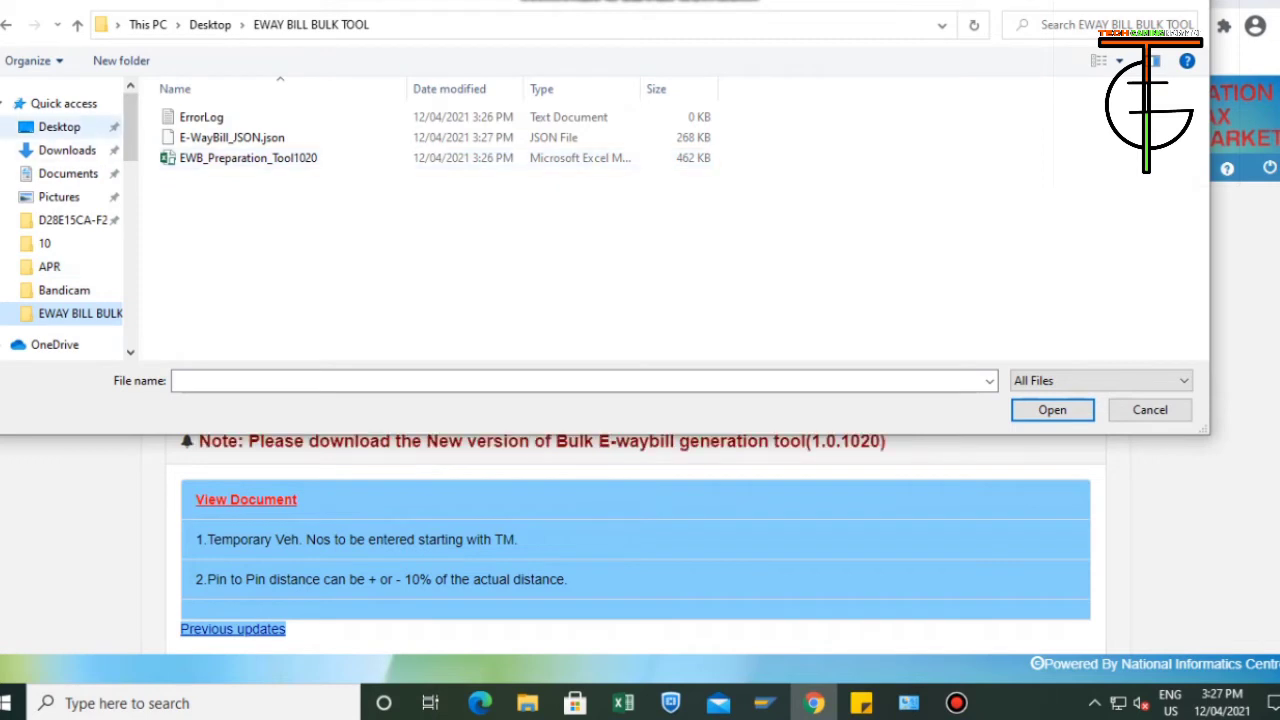
click(60, 127)
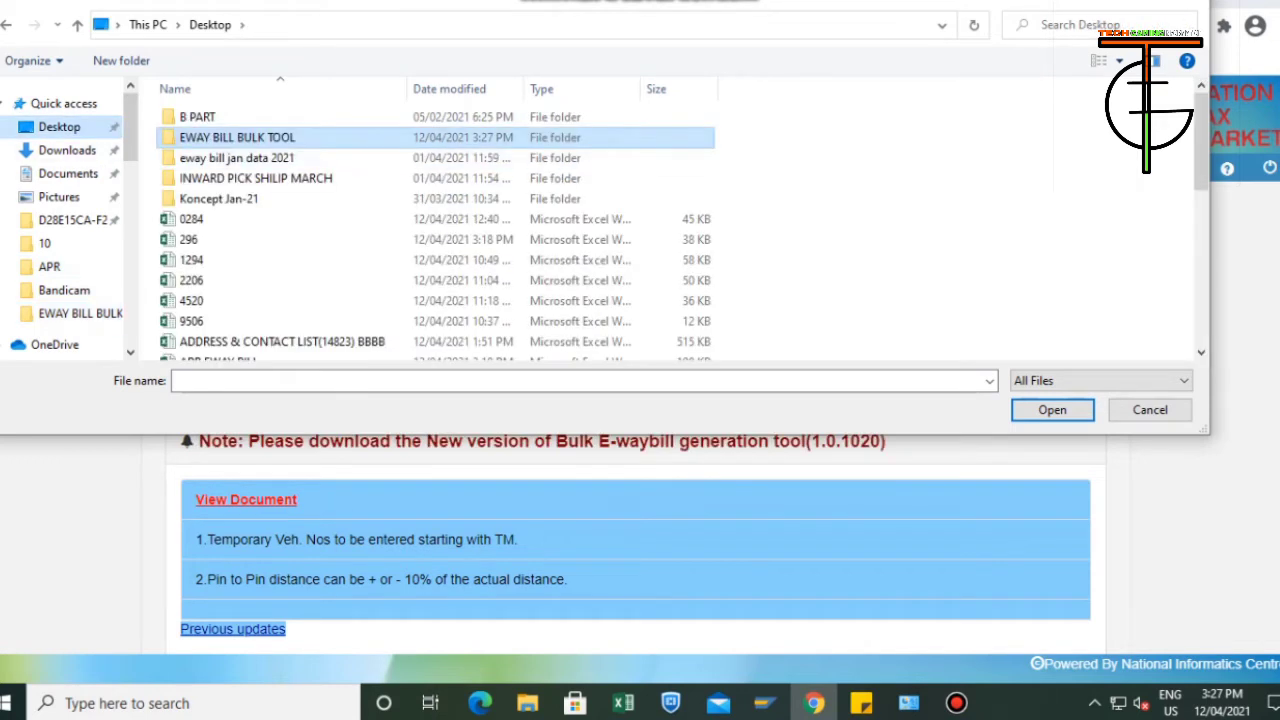
double_click(237, 137)
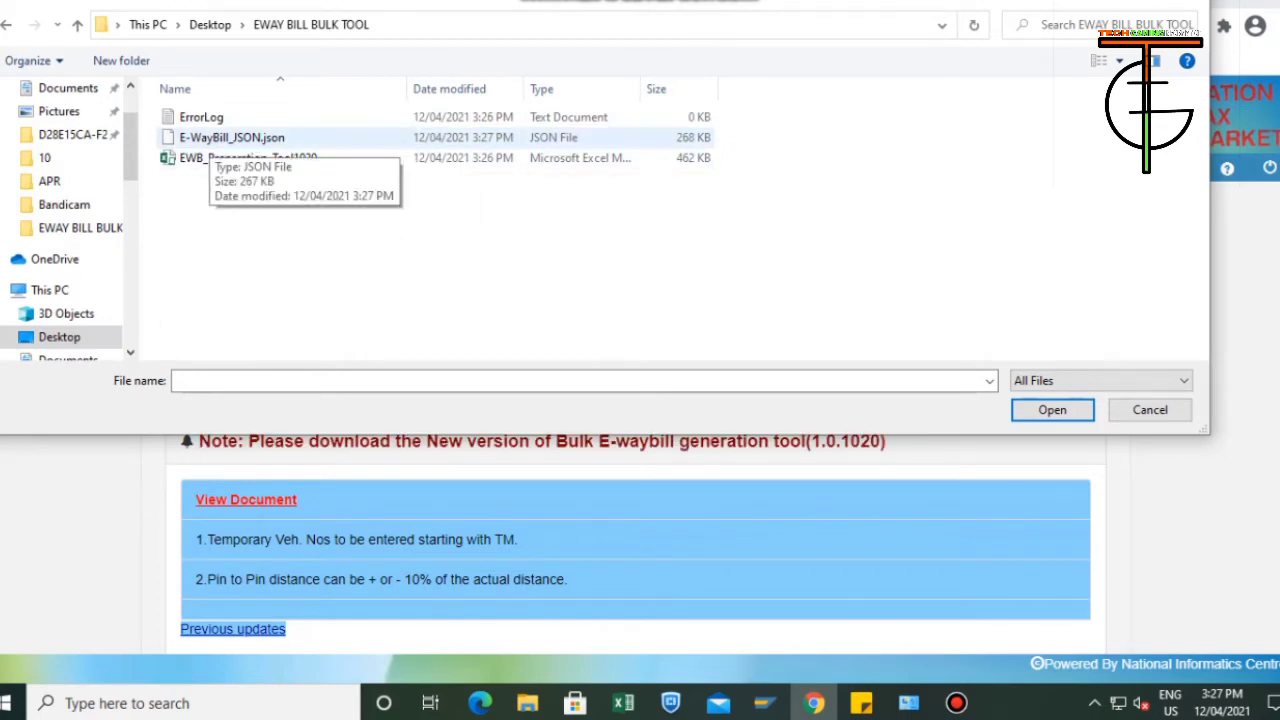
click(211, 139)
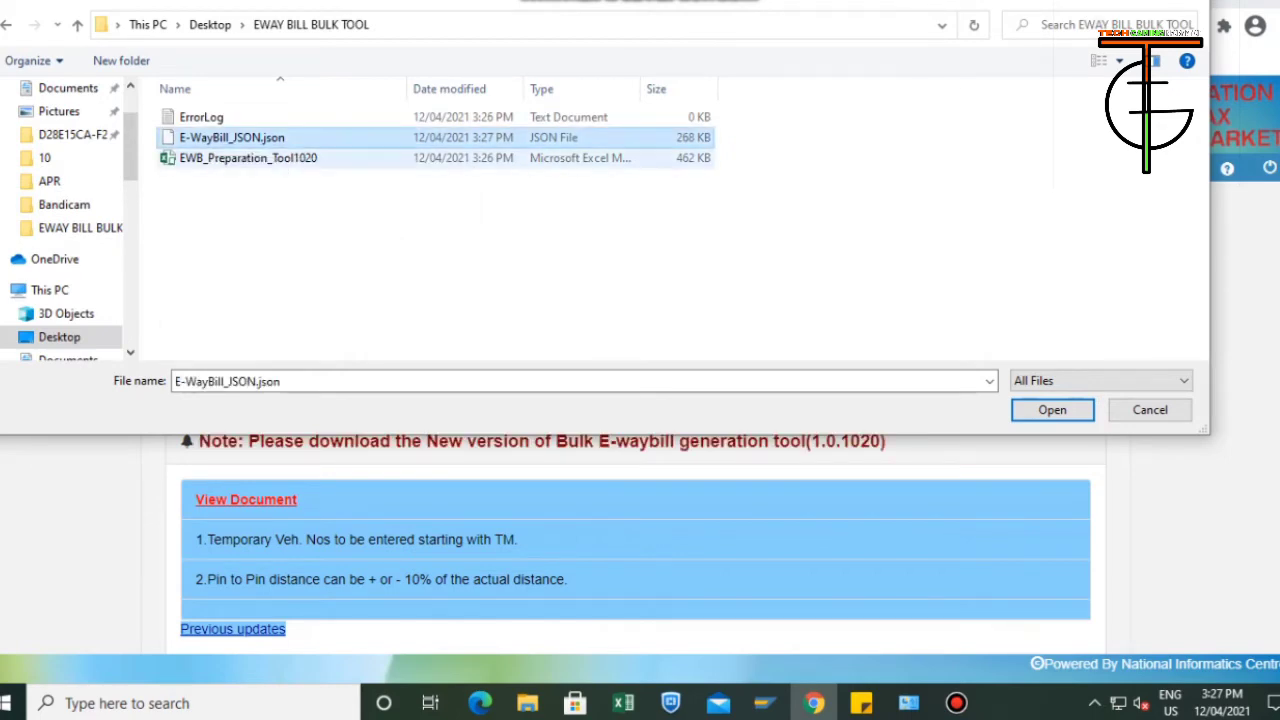
click(1052, 410)
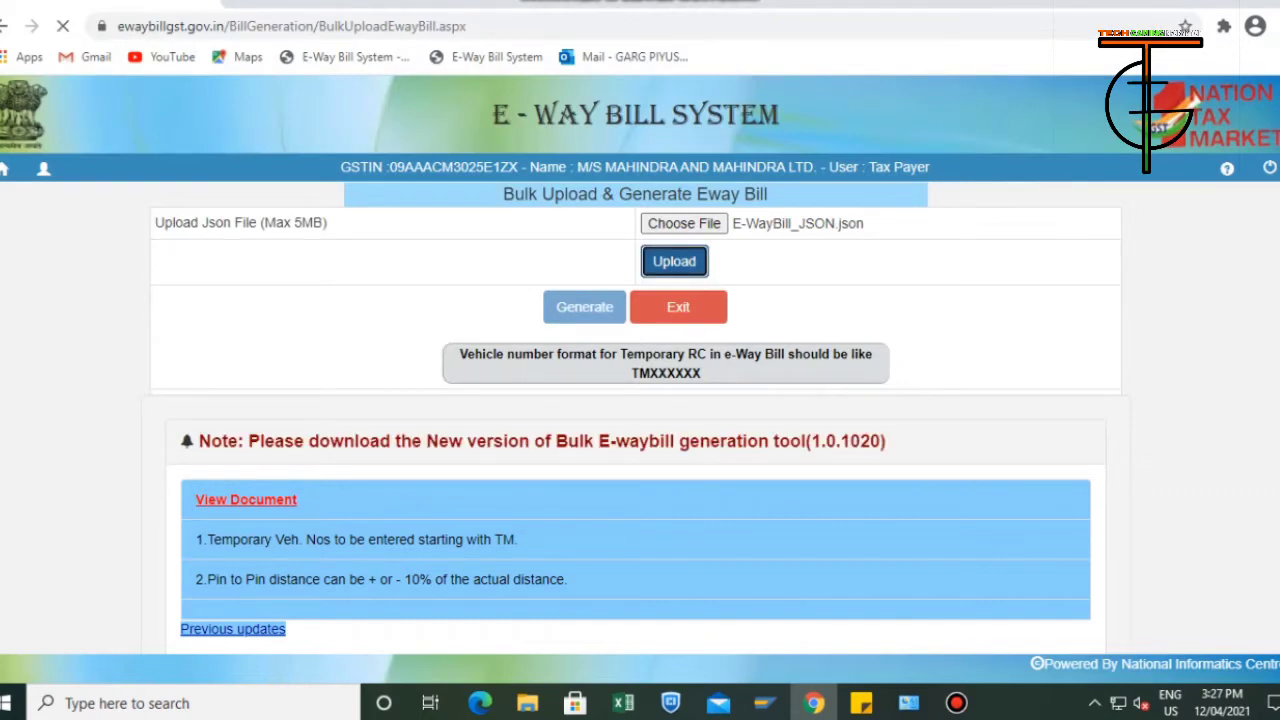
key(Return)
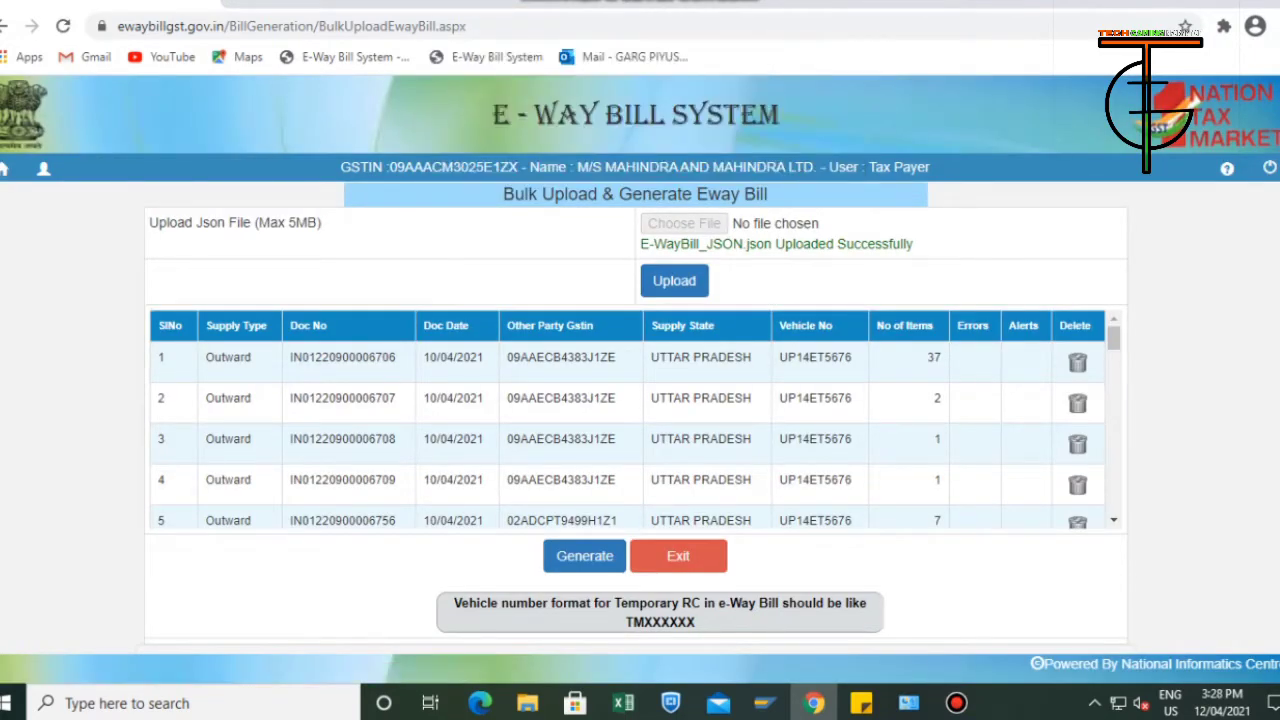
Review the uploaded invoice rows and generate the e-way bills for them.
scroll(630, 420, down, 5)
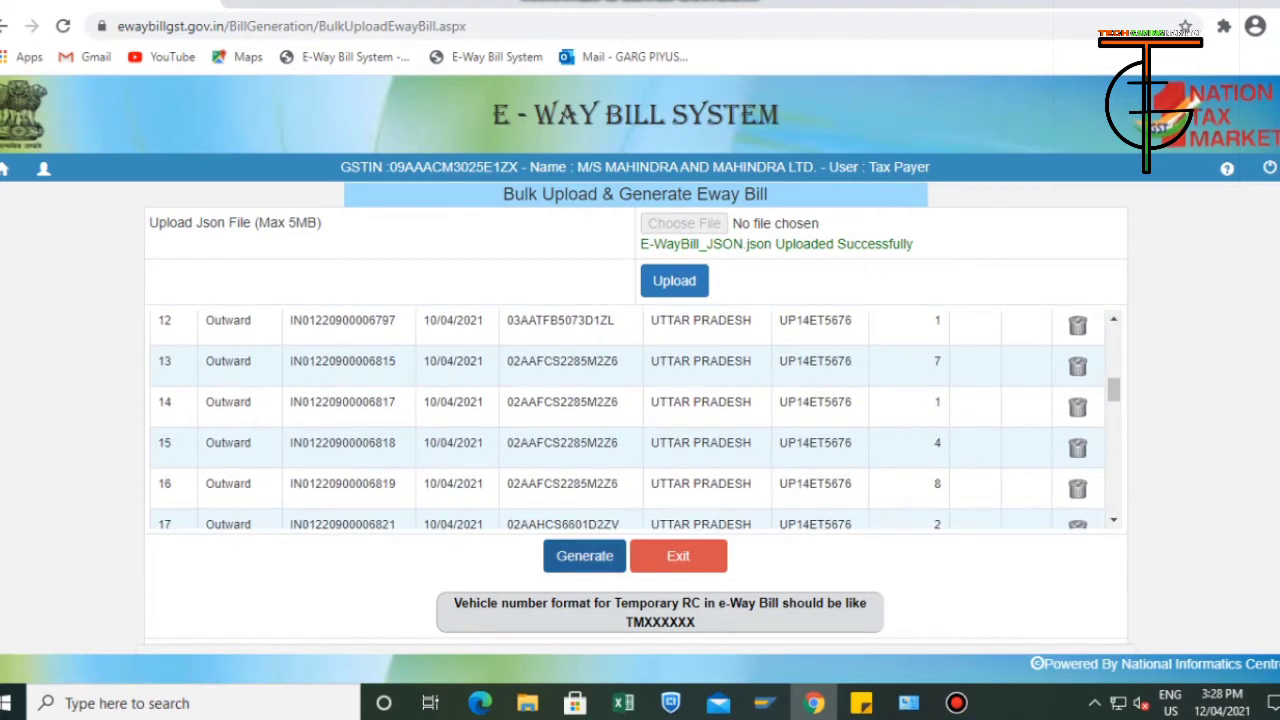
scroll(630, 420, down, 13)
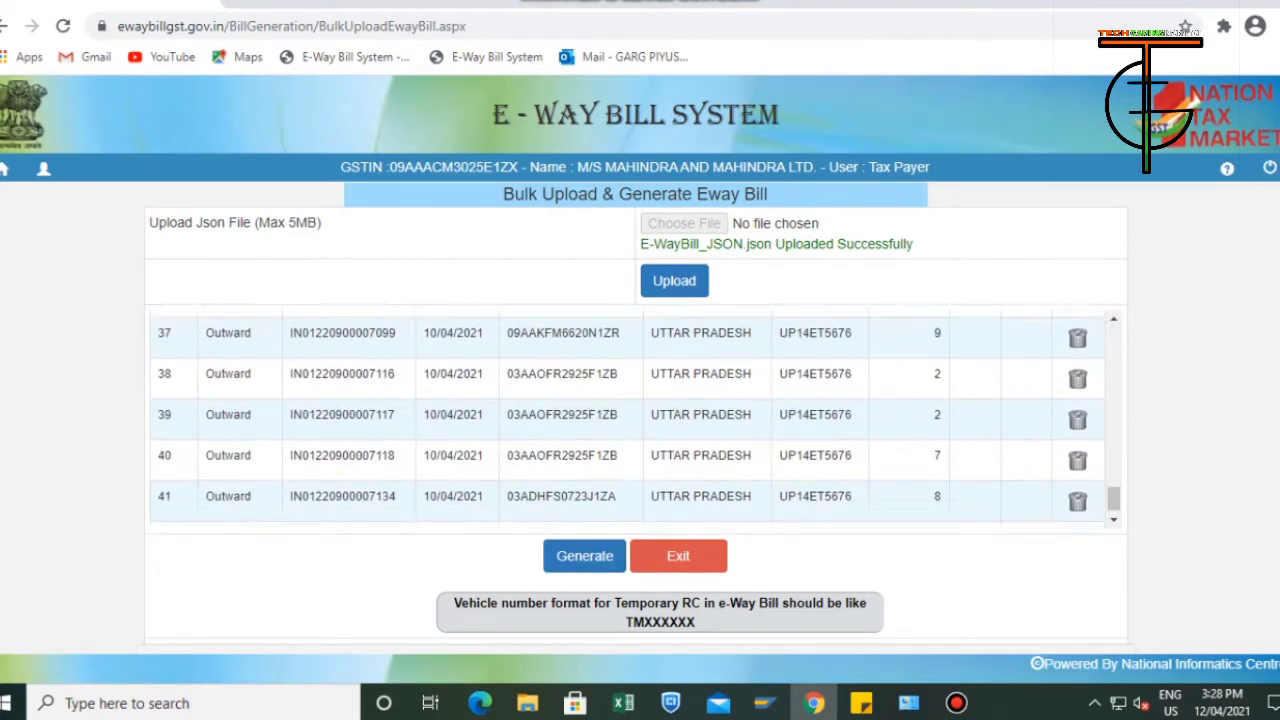
scroll(630, 160, up, 3)
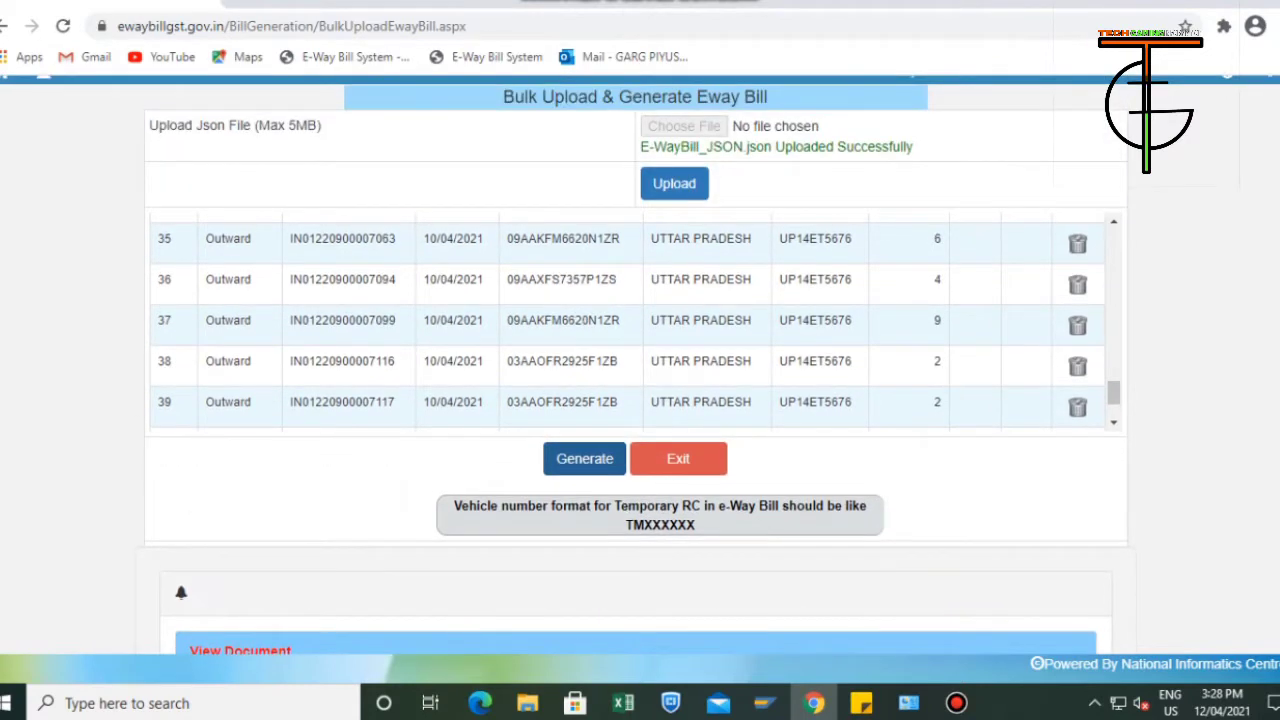
click(584, 459)
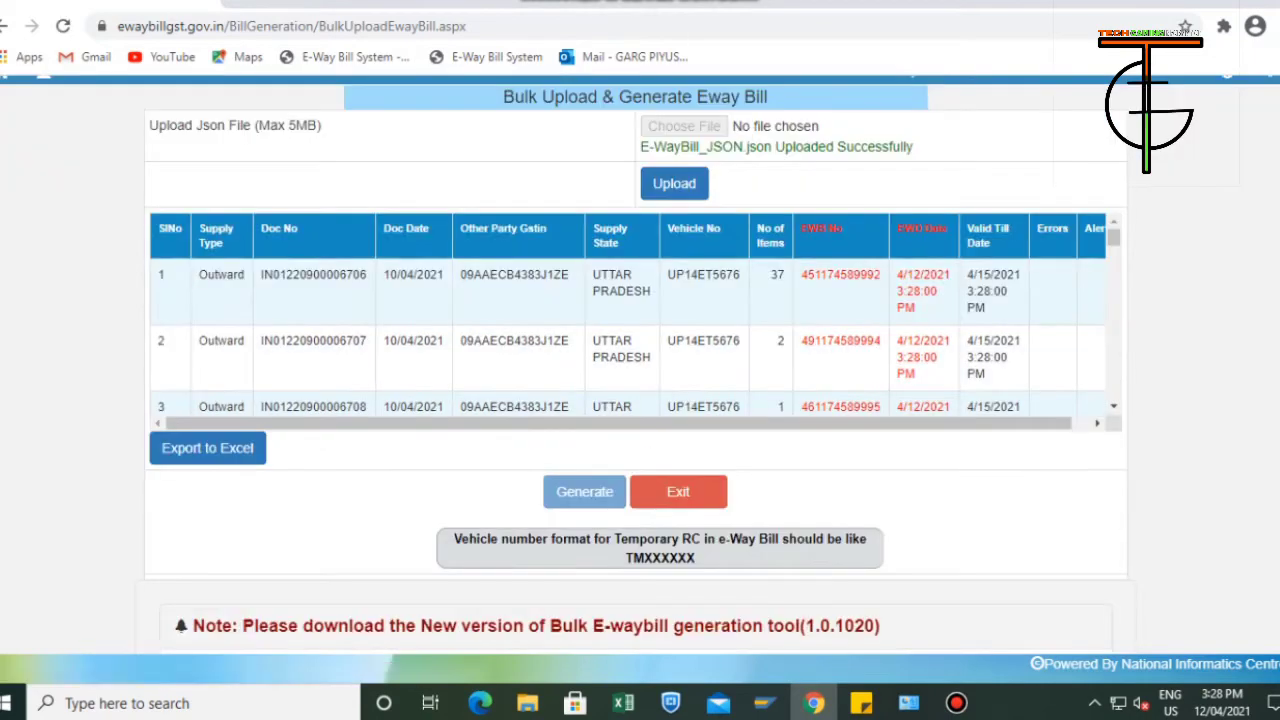
Export the generated e-way bill list to Excel and open the exported GridViewExport workbook, accepting the opening prompt.
scroll(628, 315, down, 5)
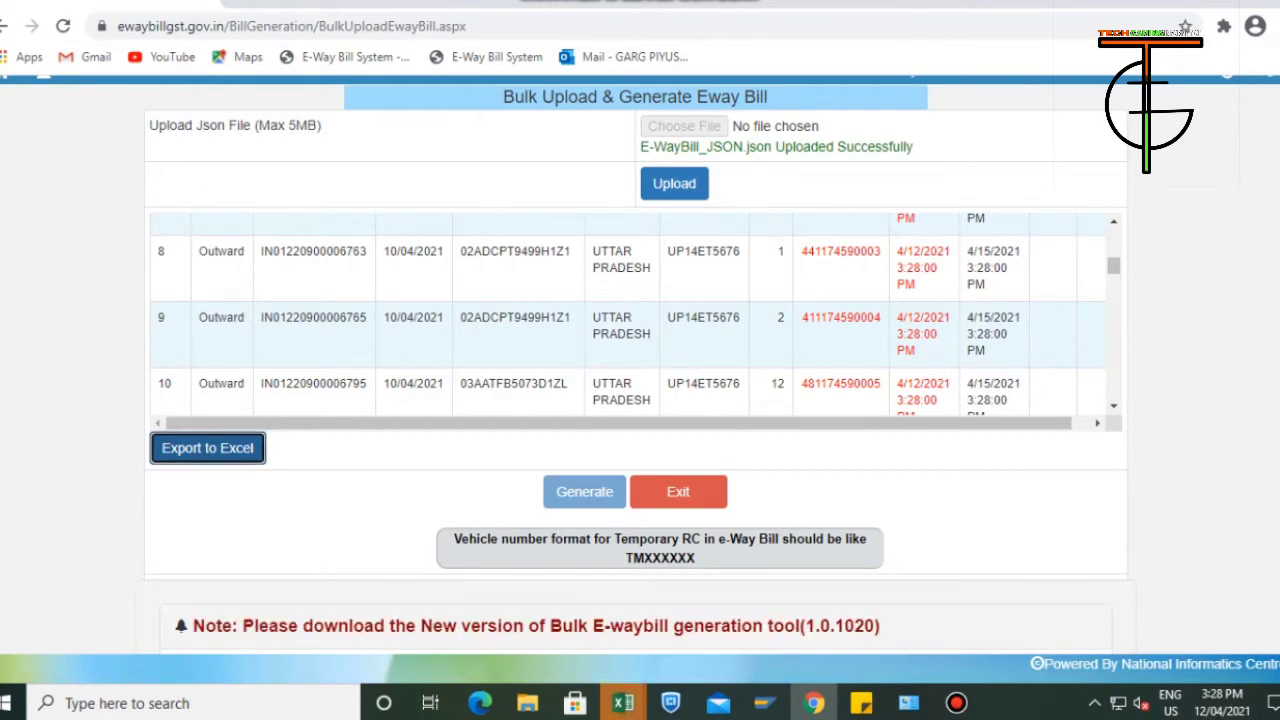
mouse_move(623, 703)
click(1045, 610)
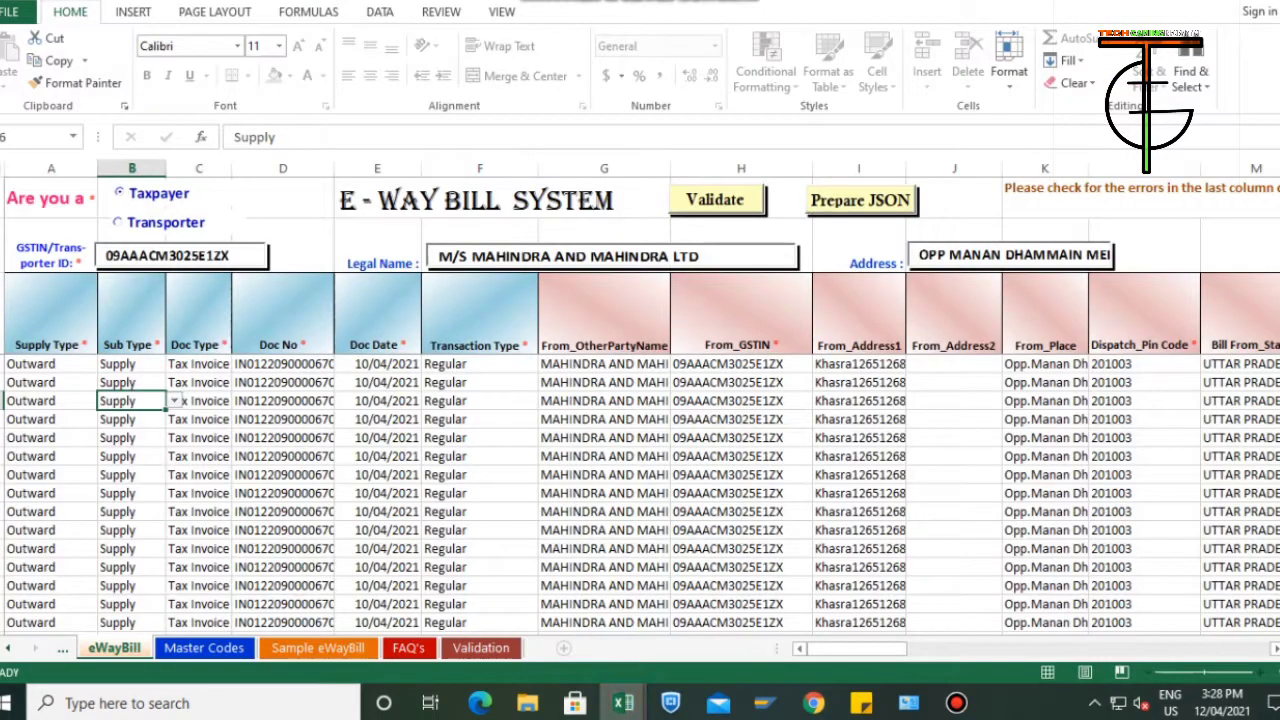
key(Return)
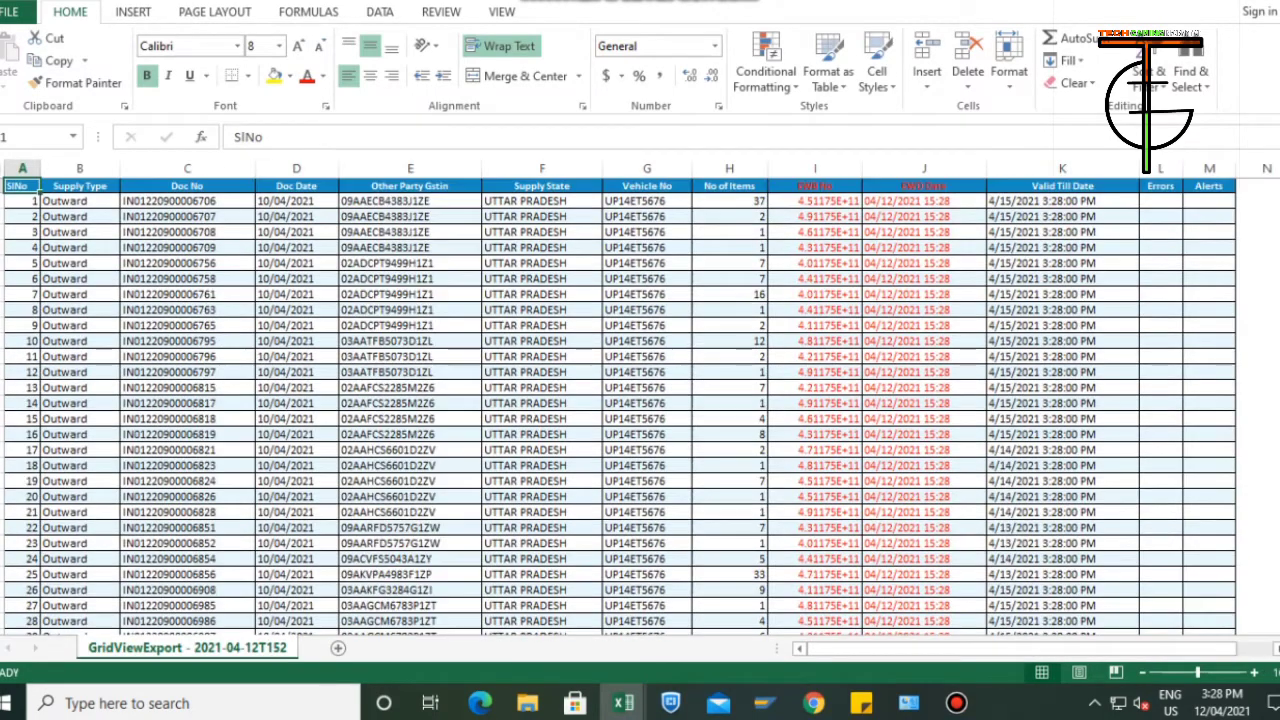
Copy all e-way bill numbers below the EWB No header in column I of the export.
click(815, 201)
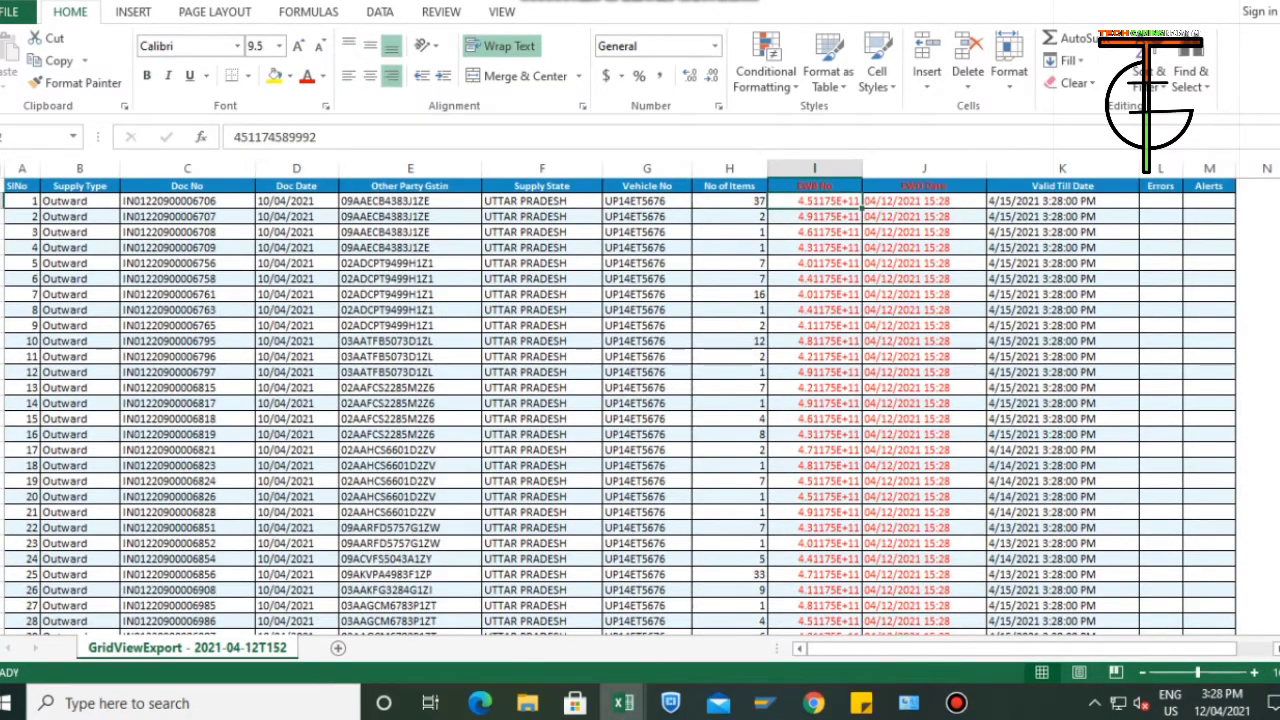
key(ctrl+shift+Down)
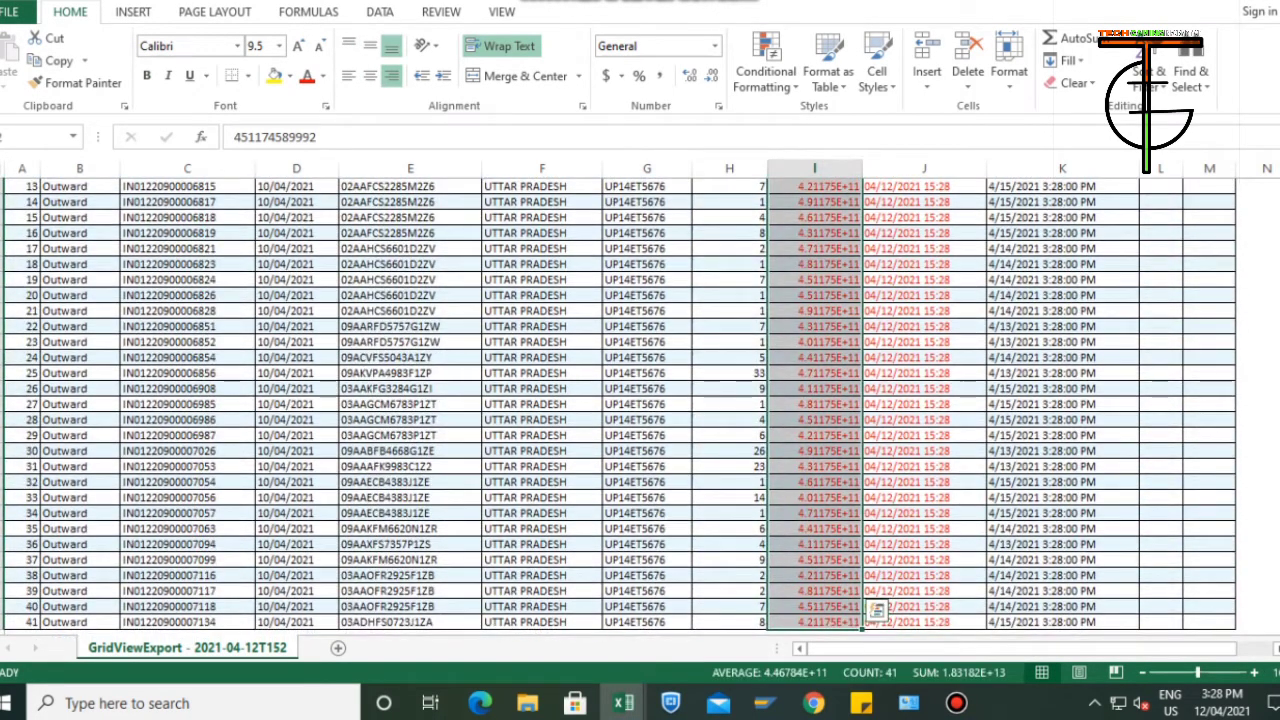
key(ctrl+Up)
key(Down)
key(ctrl+shift+Down)
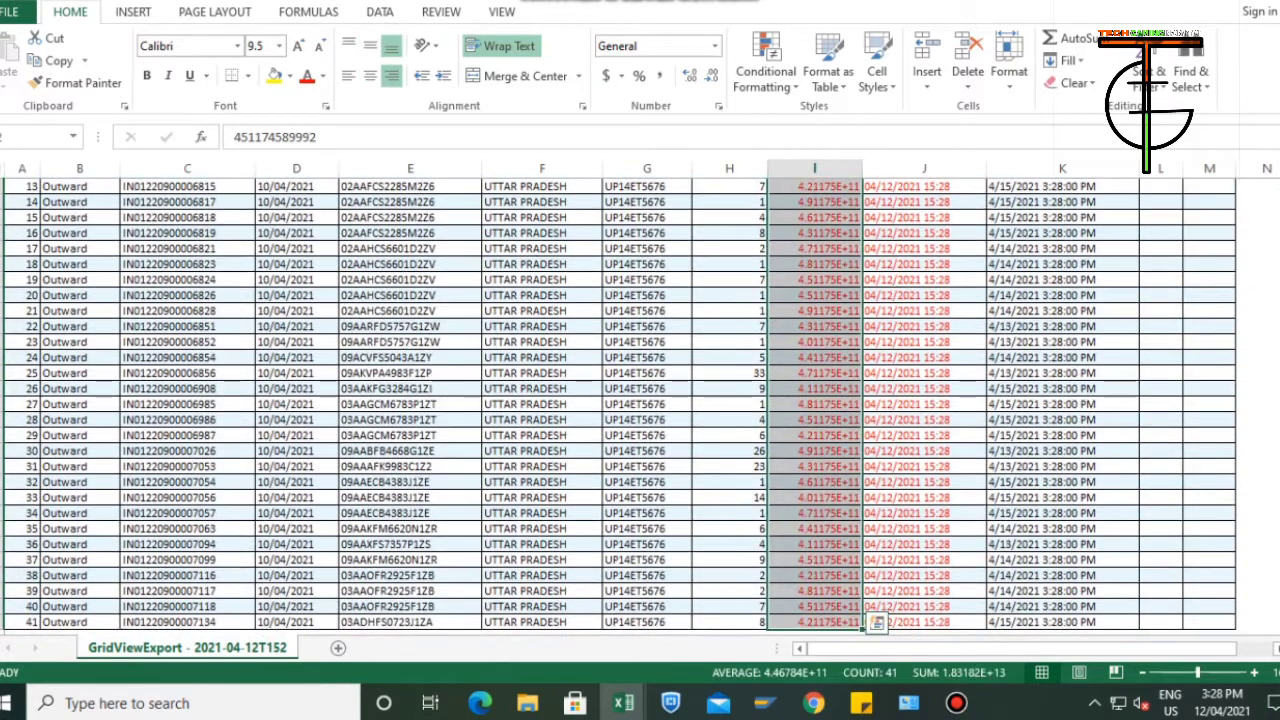
key(ctrl+c)
Switch to the APR EWAY BILL workbook, paste the e-way bill numbers into sheet 12 from D212 down, and check their alignment with the GATI rows.
key(alt+Tab)
key(alt+Tab)
key(alt+Tab)
key(alt+Tab)
key(alt+Tab)
key(alt+Tab)
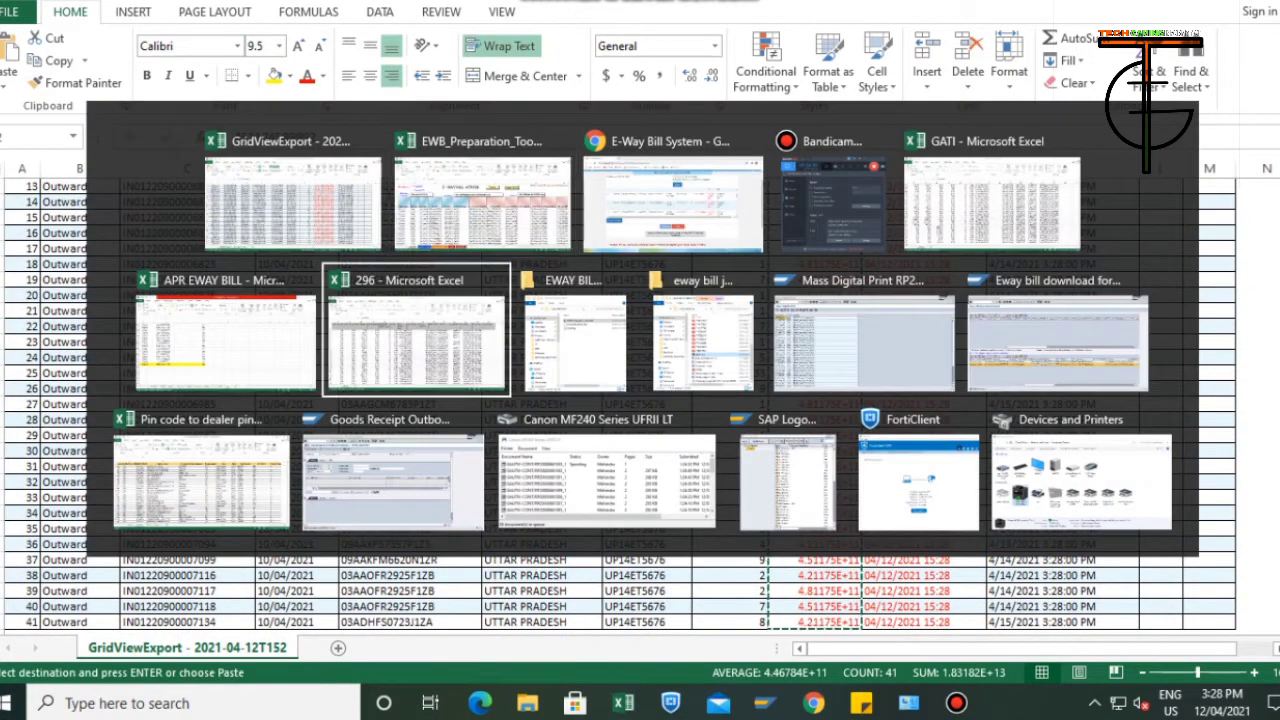
scroll(245, 400, down, 20)
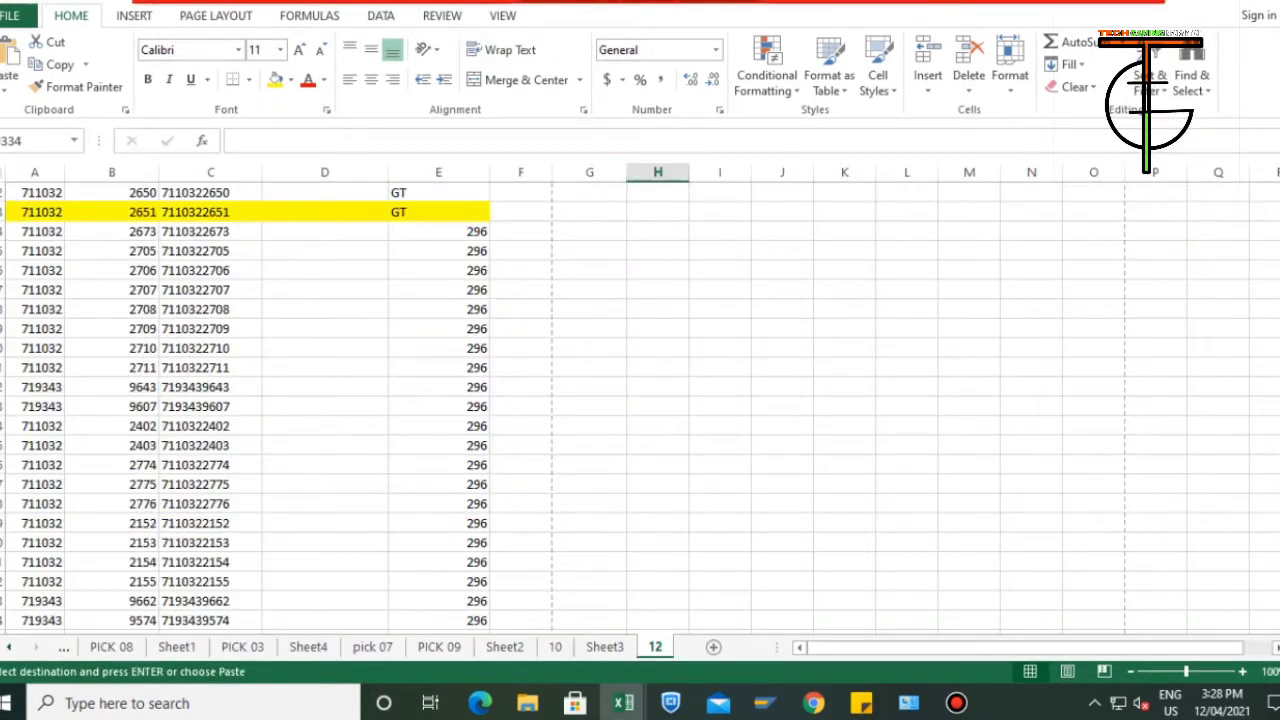
scroll(325, 380, up, 13)
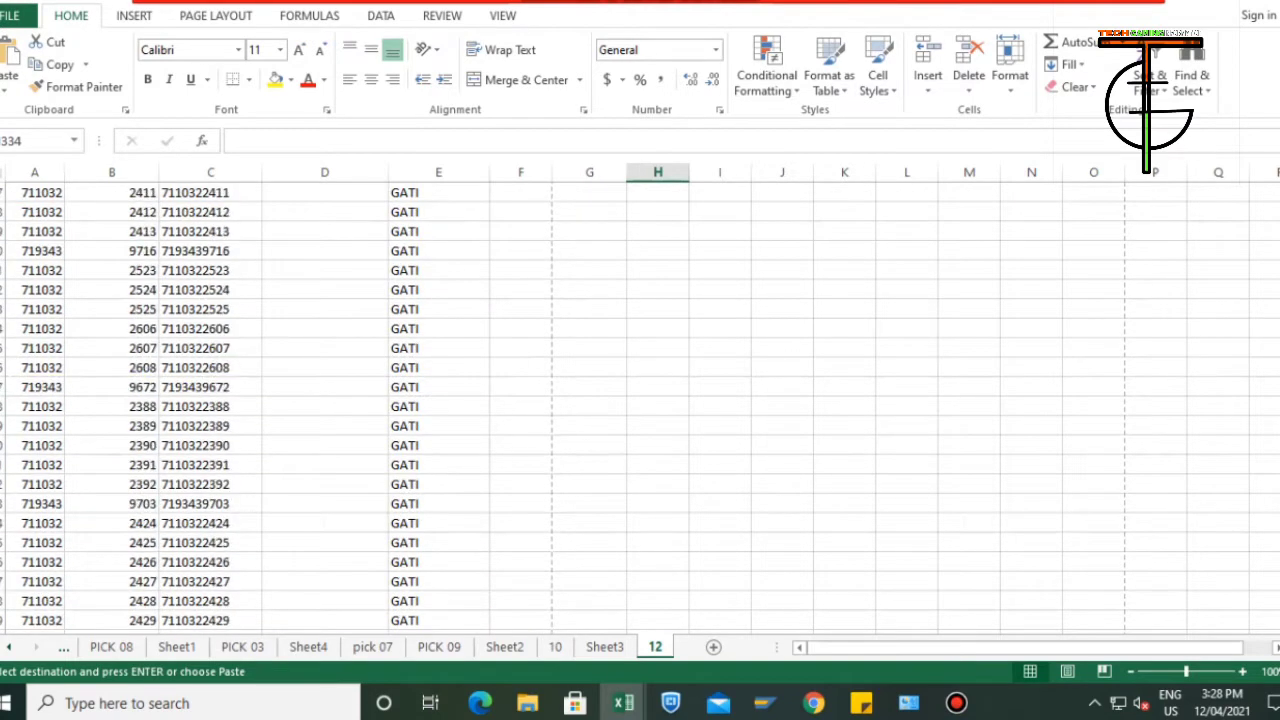
click(325, 368)
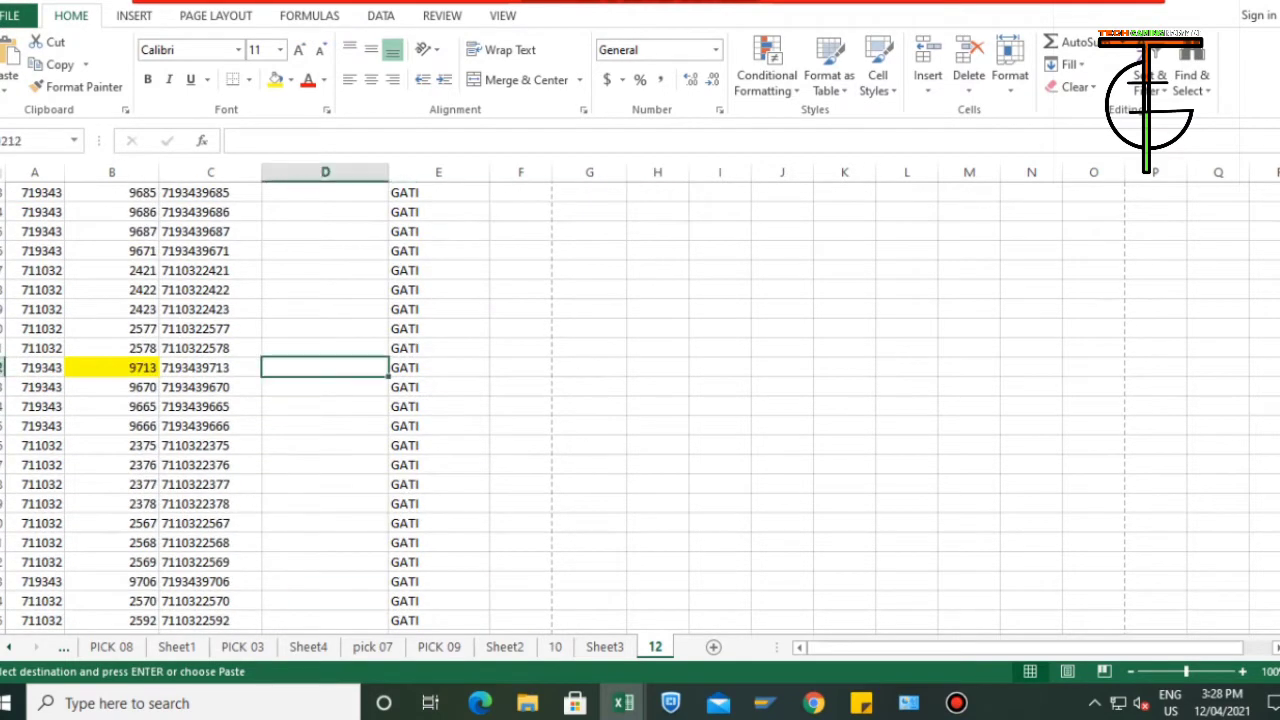
key(ctrl+v)
scroll(640, 400, down, 9)
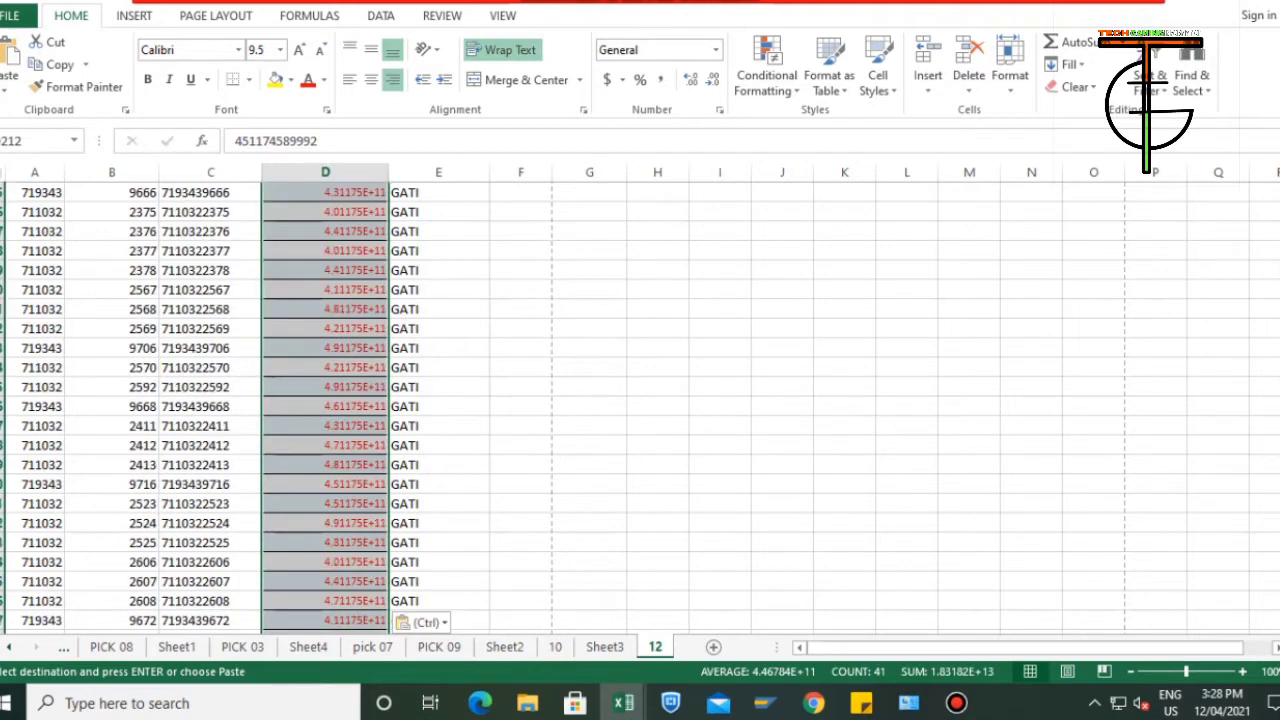
scroll(640, 400, down, 2)
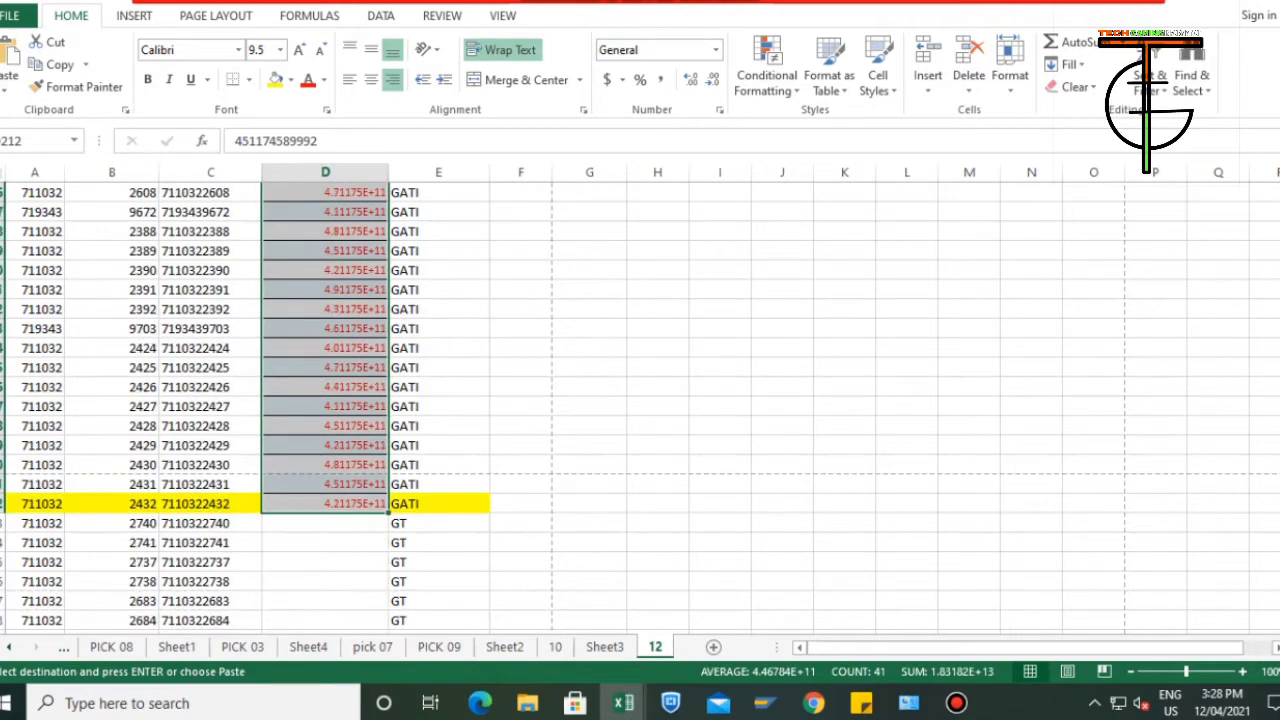
scroll(640, 400, up, 8)
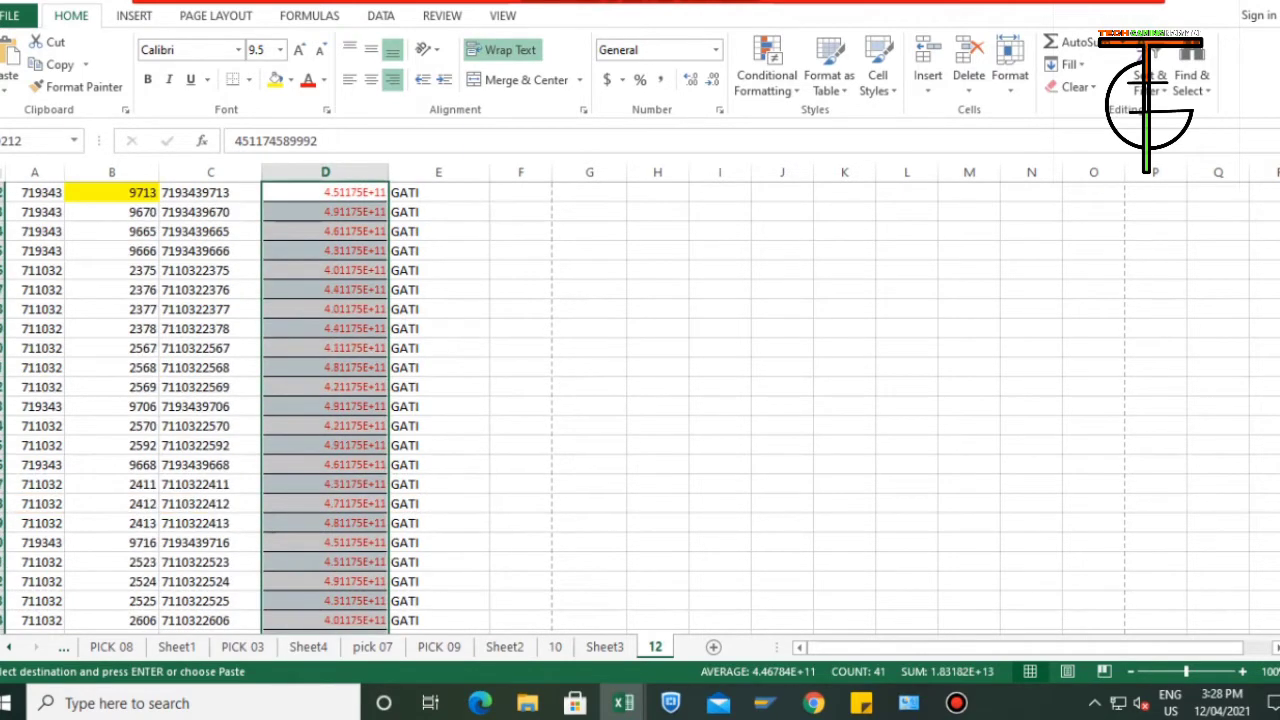
scroll(640, 400, up, 1)
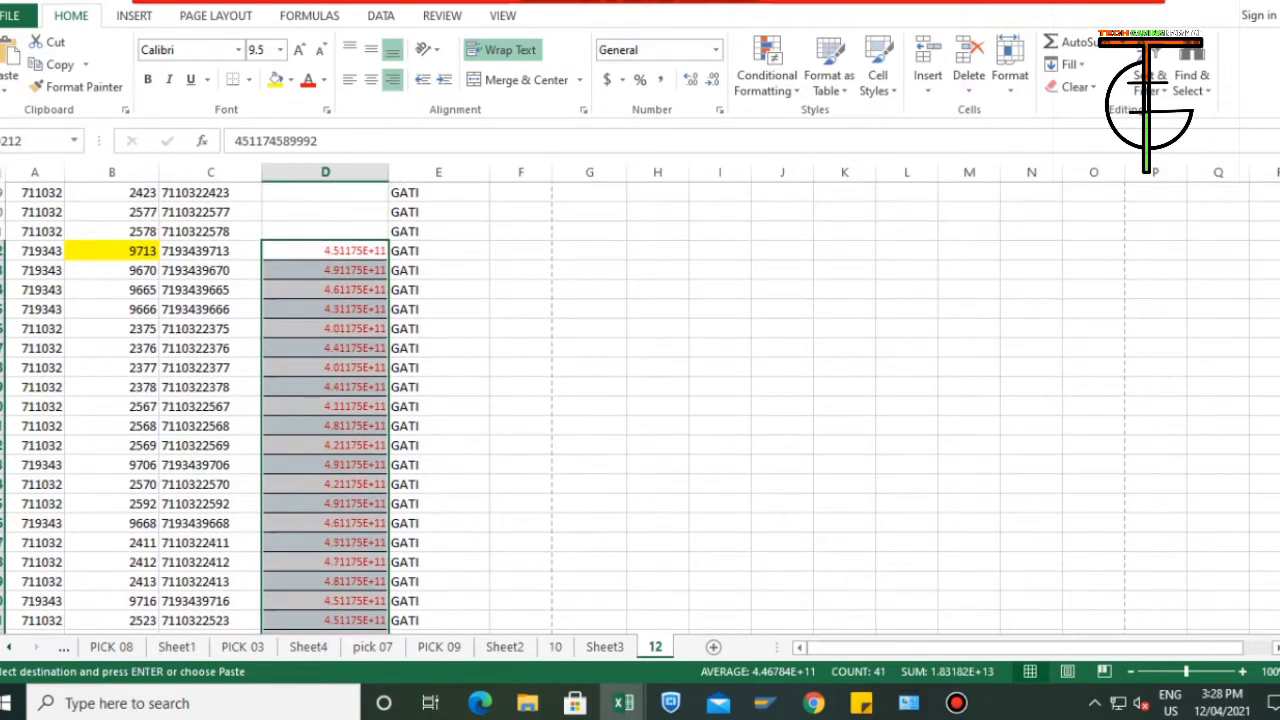
Format the pasted e-way bill numbers in column D as Fraction and set their font size to 11.
click(716, 50)
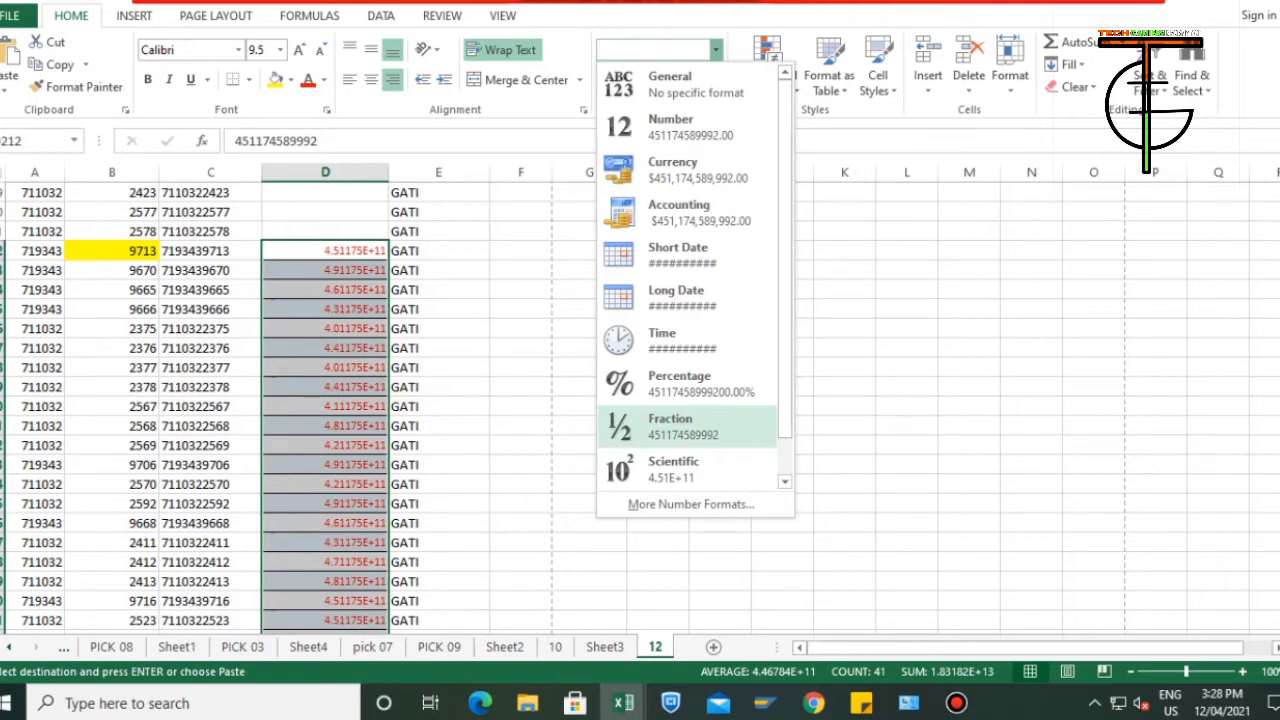
click(688, 427)
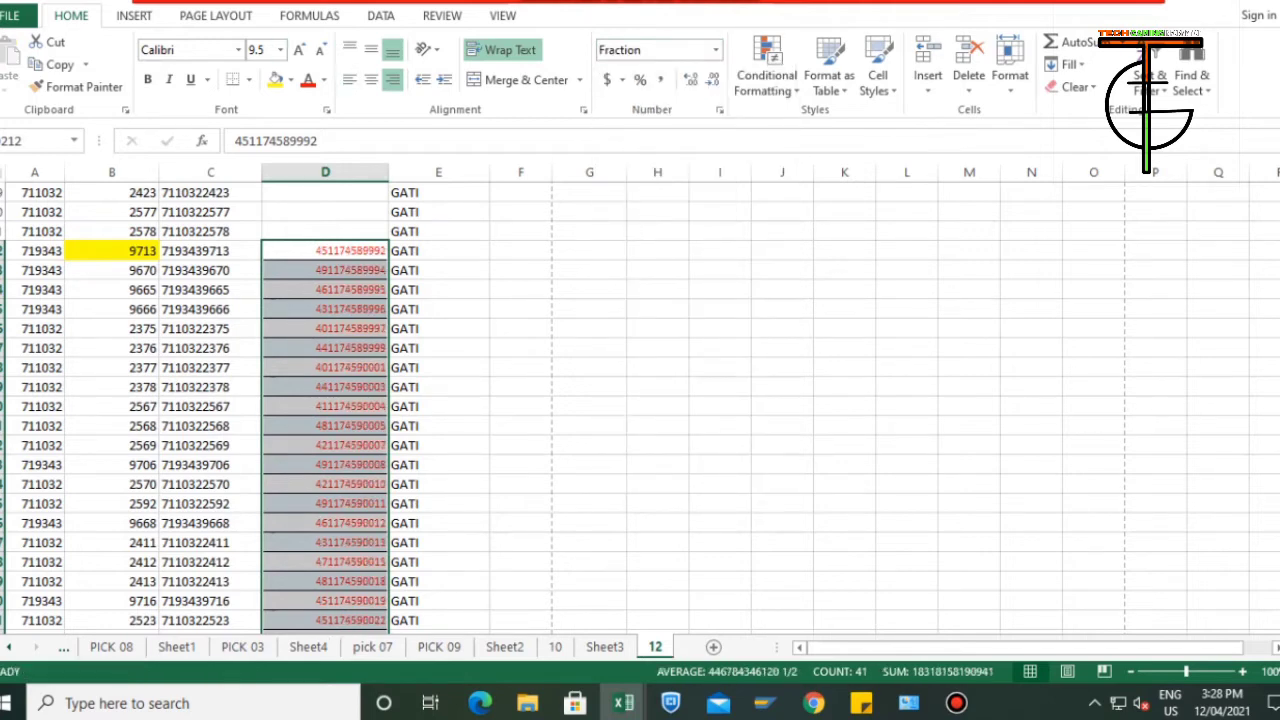
click(299, 50)
click(299, 50)
click(438, 368)
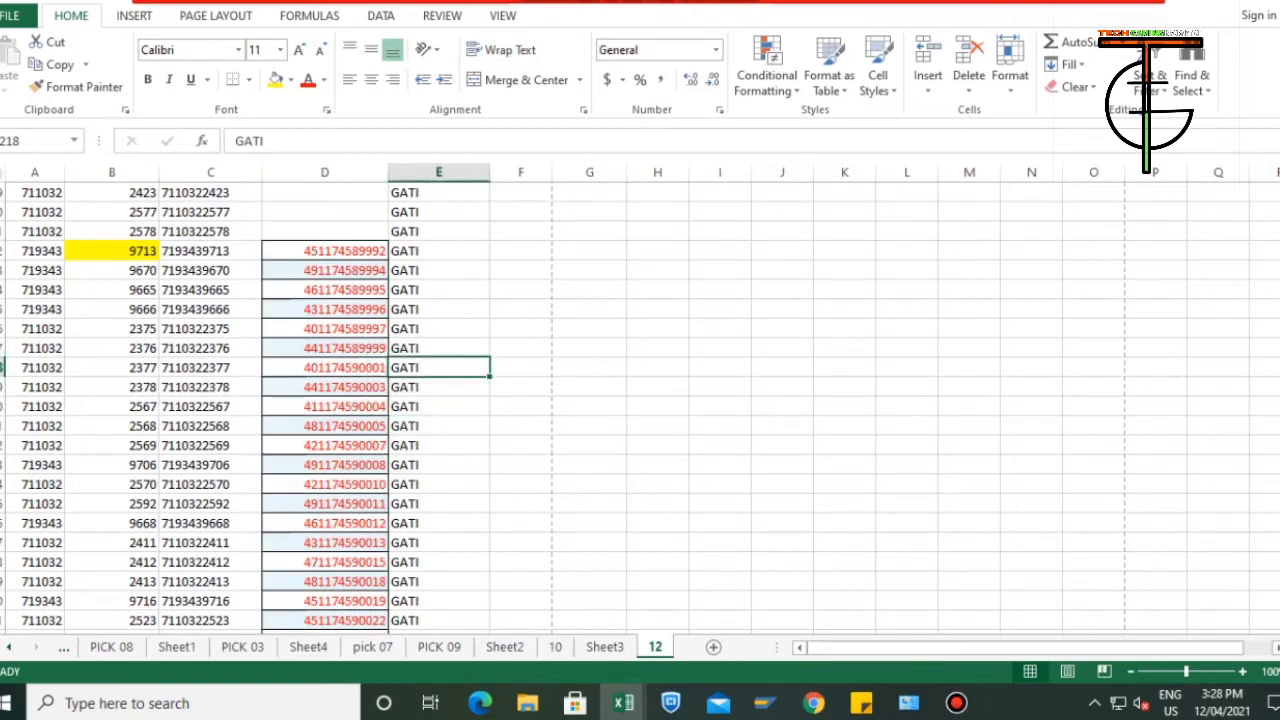
Copy the first e-way bill number in D212, switch to the E-Way Bill portal in Chrome, and exit the bulk upload page.
click(325, 251)
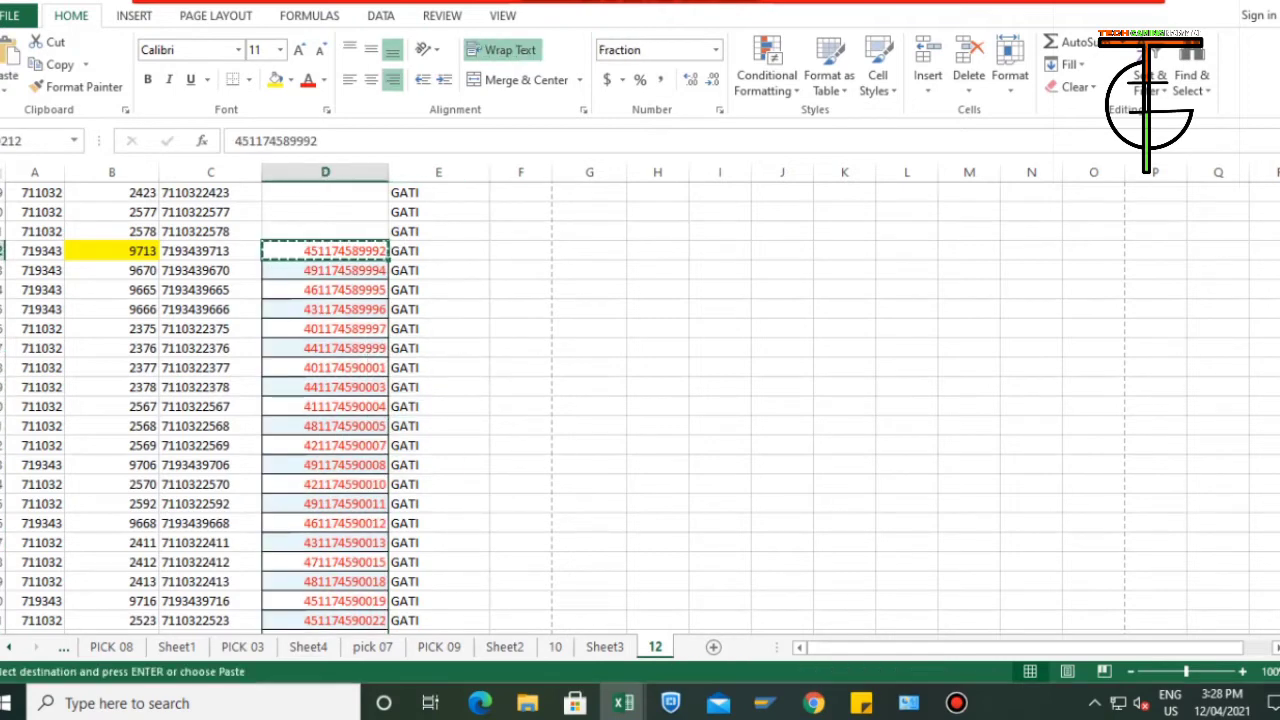
key(alt+Tab)
key(alt+Tab)
key(alt+Tab)
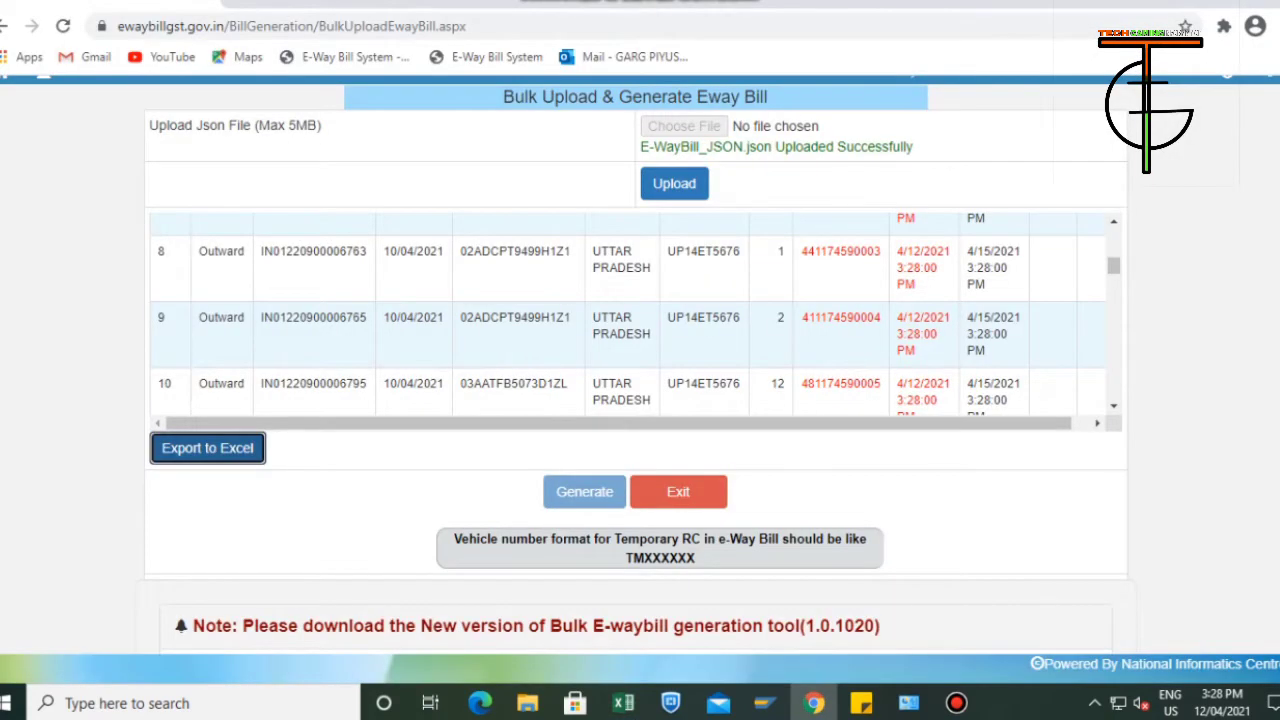
scroll(628, 316, up, 5)
click(678, 491)
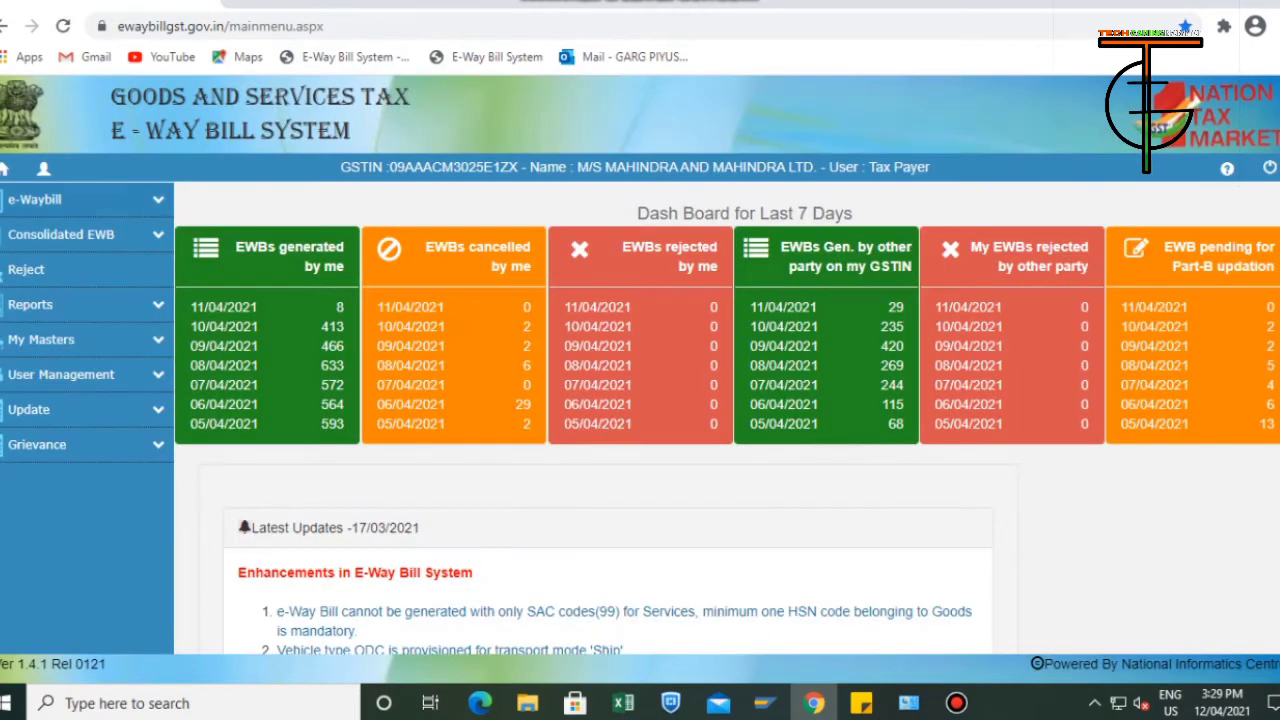
Open the e-way bill from D212 through Print EWB, print its slip, and exit back to the dashboard.
click(34, 199)
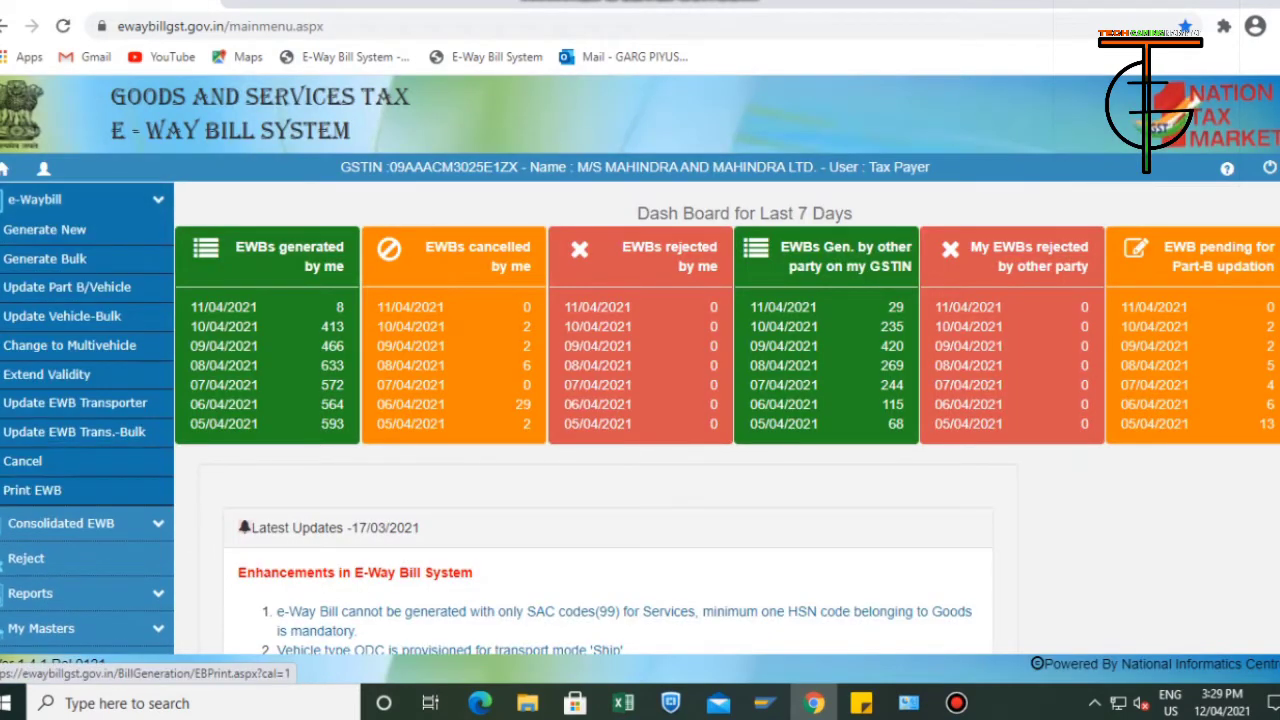
click(32, 490)
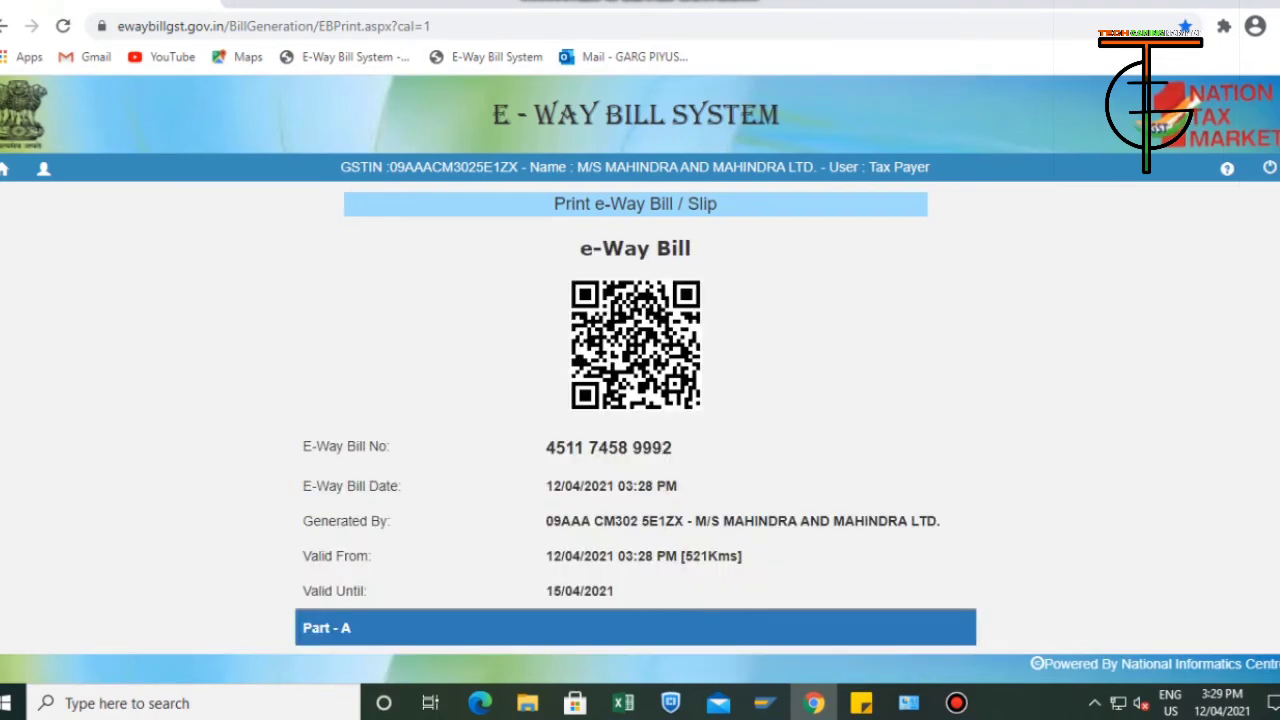
scroll(636, 368, down, 10)
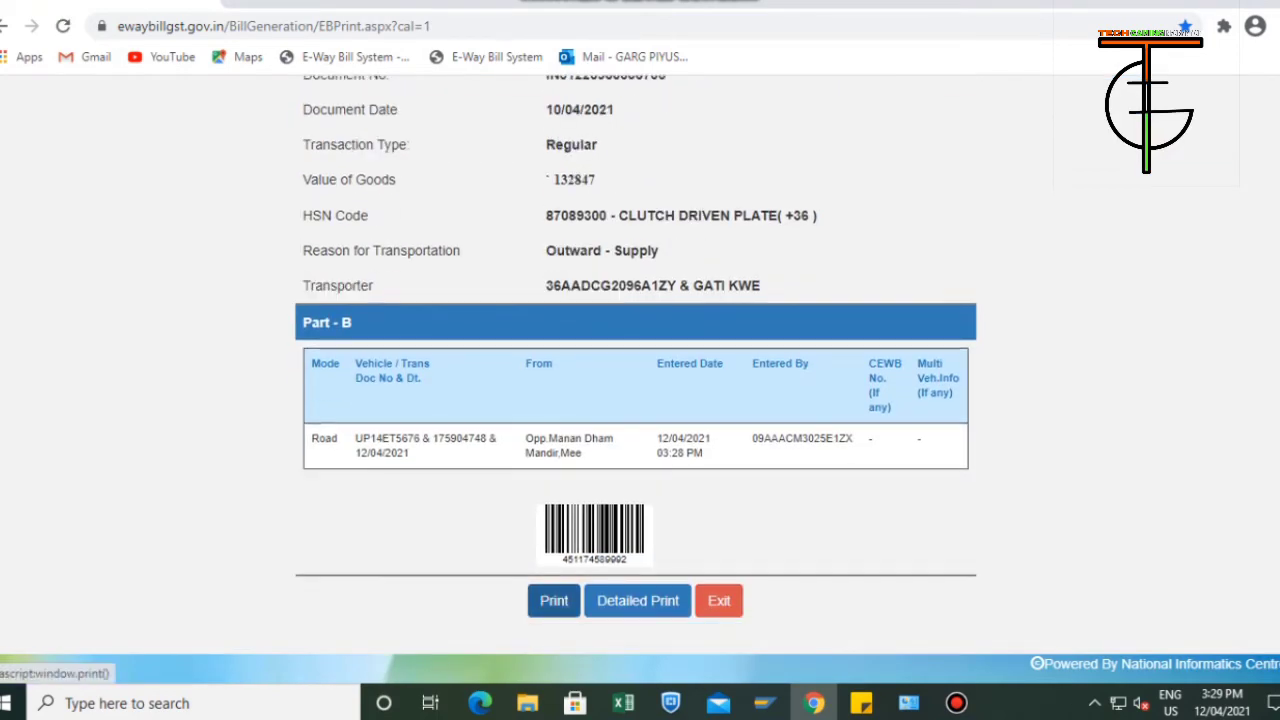
click(554, 600)
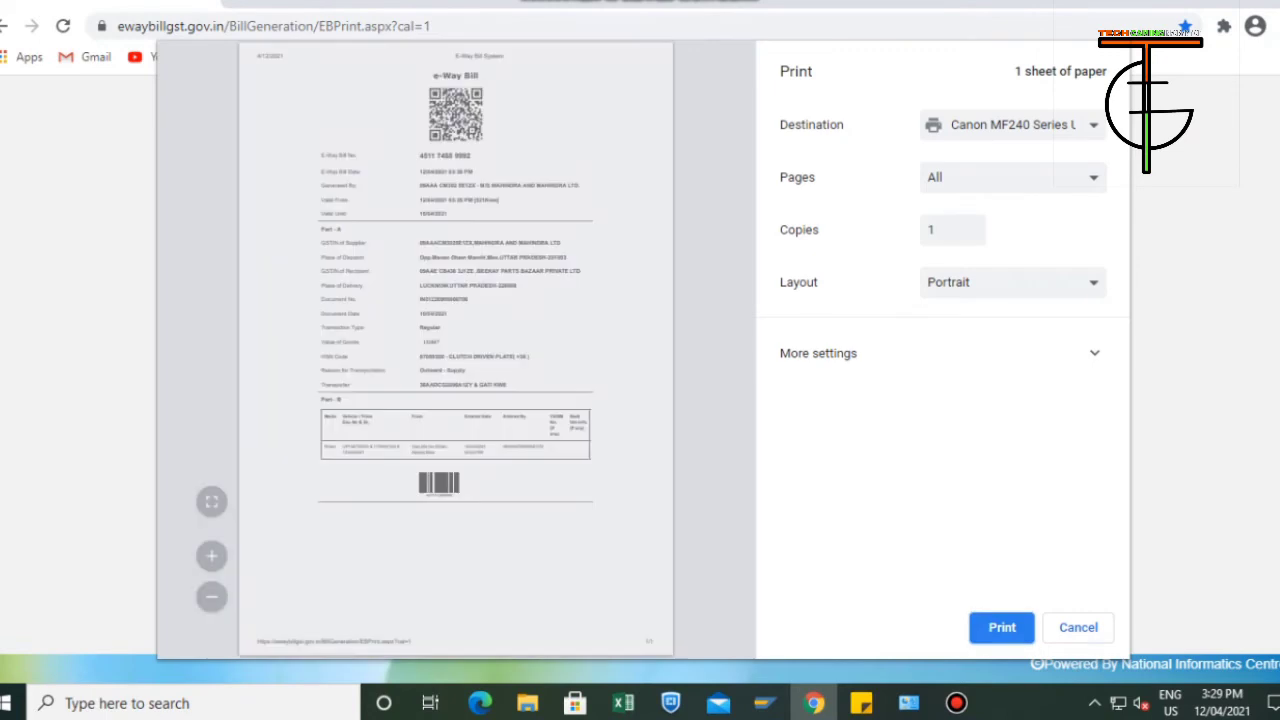
key(Return)
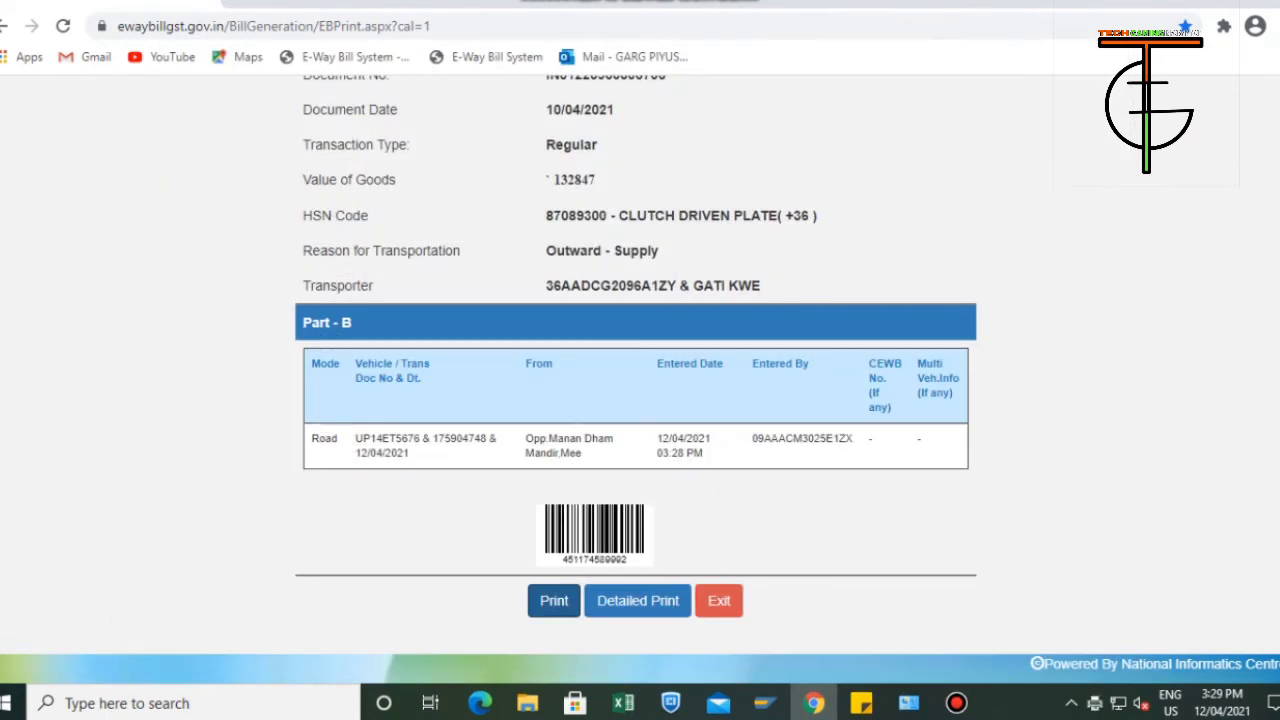
click(719, 600)
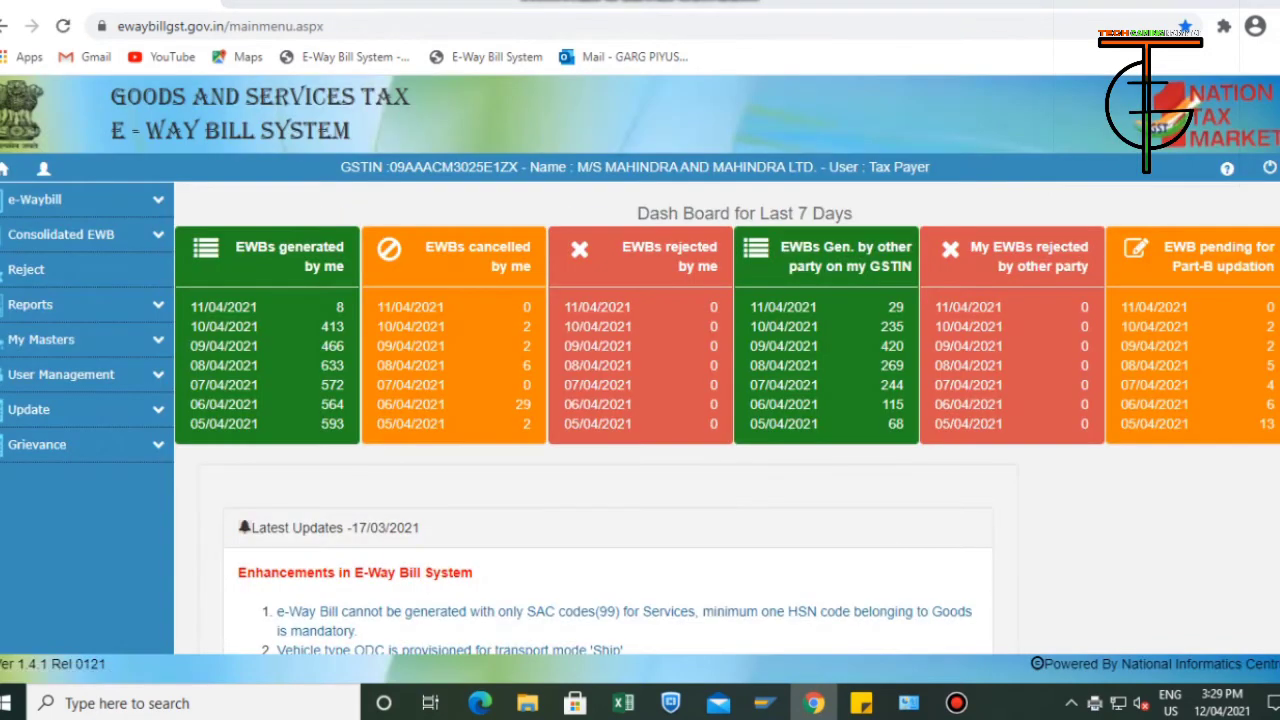
Copy the e-way bill number in D213 from the Excel workbook, open that bill through the portal's Print EWB, and start printing its slip.
key(alt+Tab)
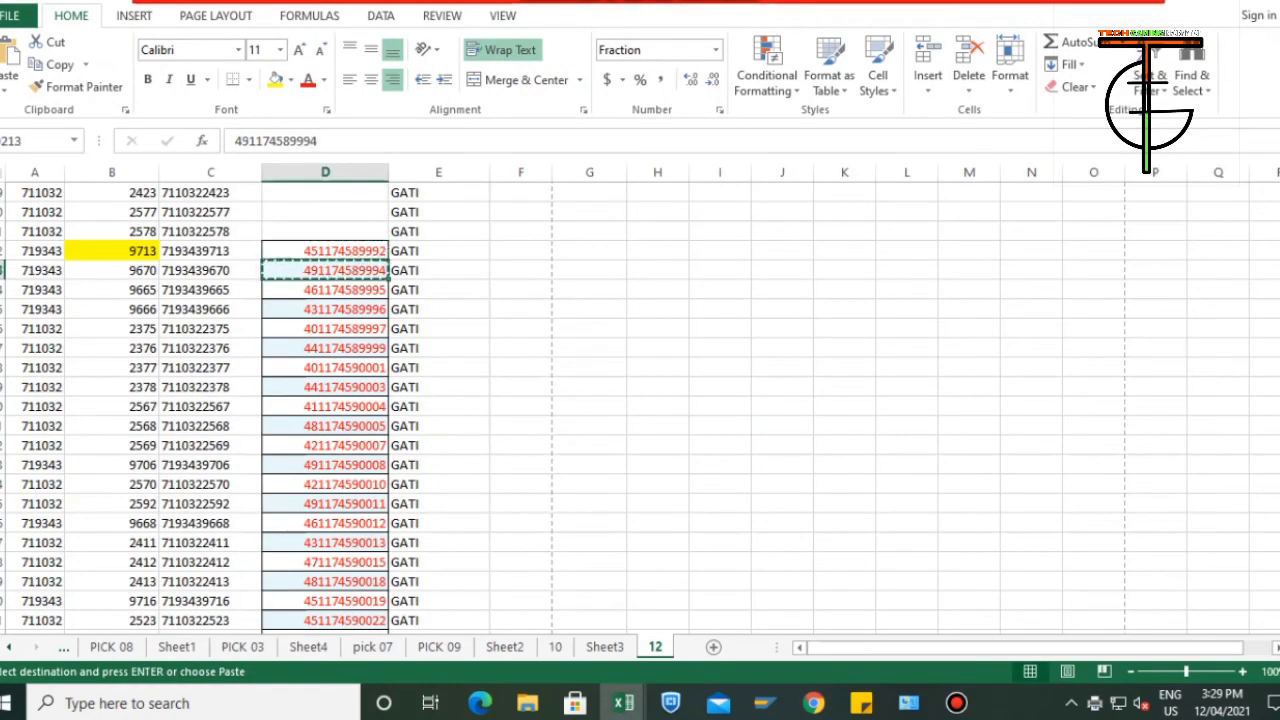
key(alt+Tab)
click(60, 200)
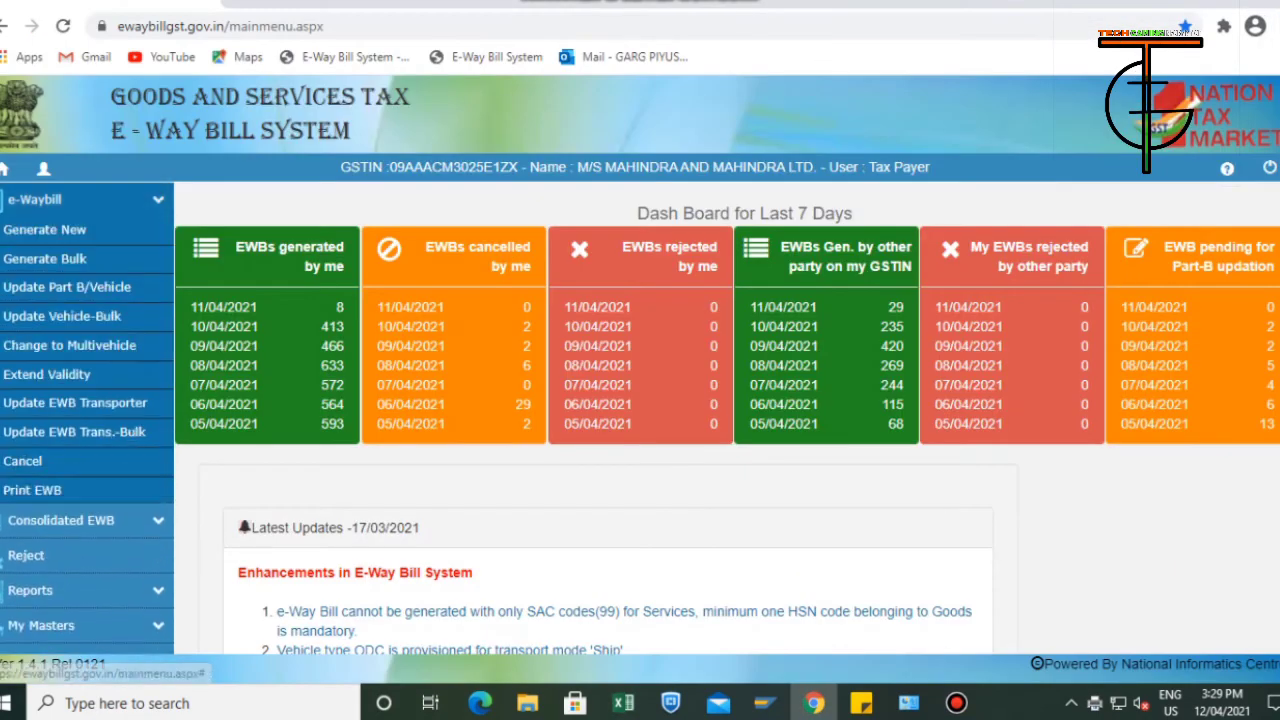
click(45, 494)
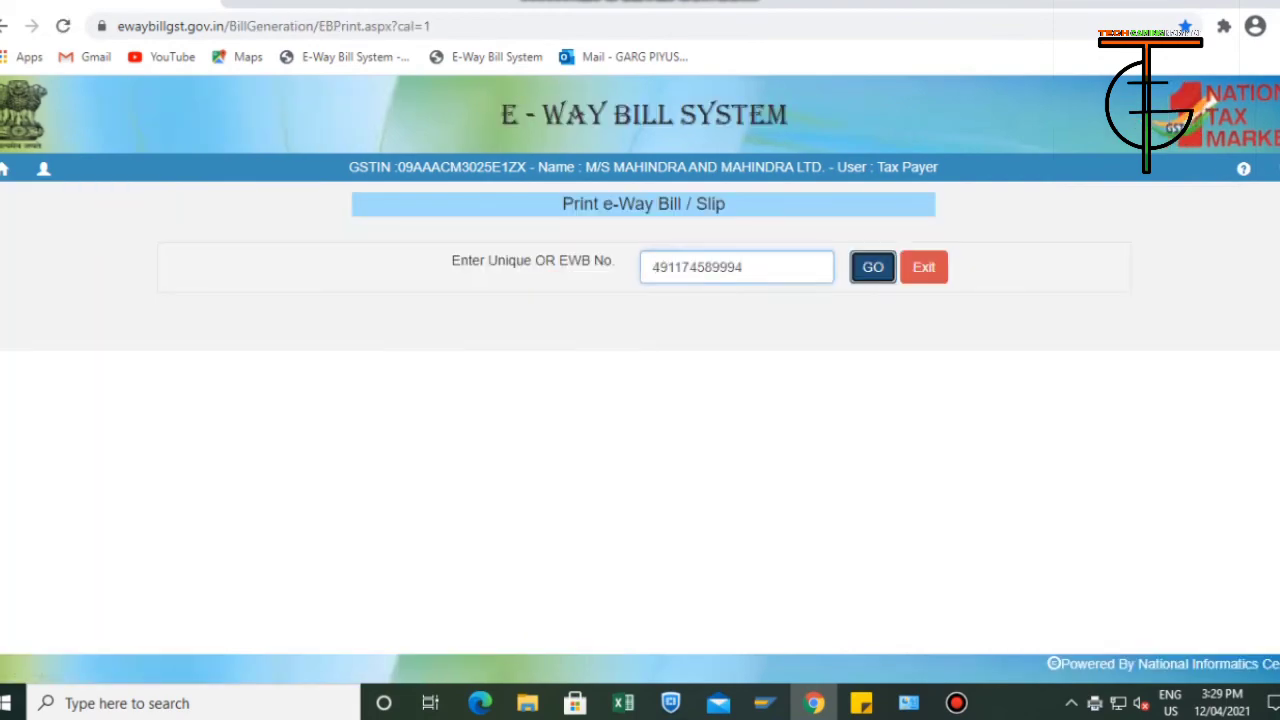
scroll(640, 400, down, 8)
click(554, 601)
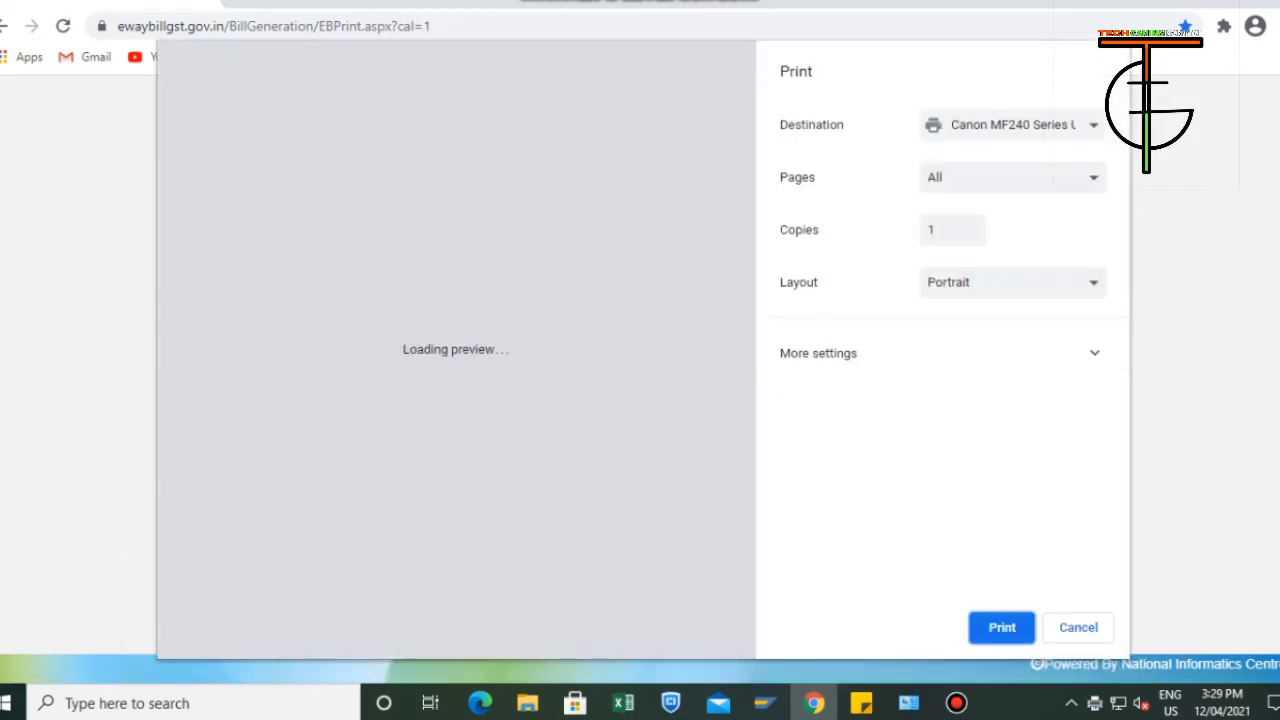